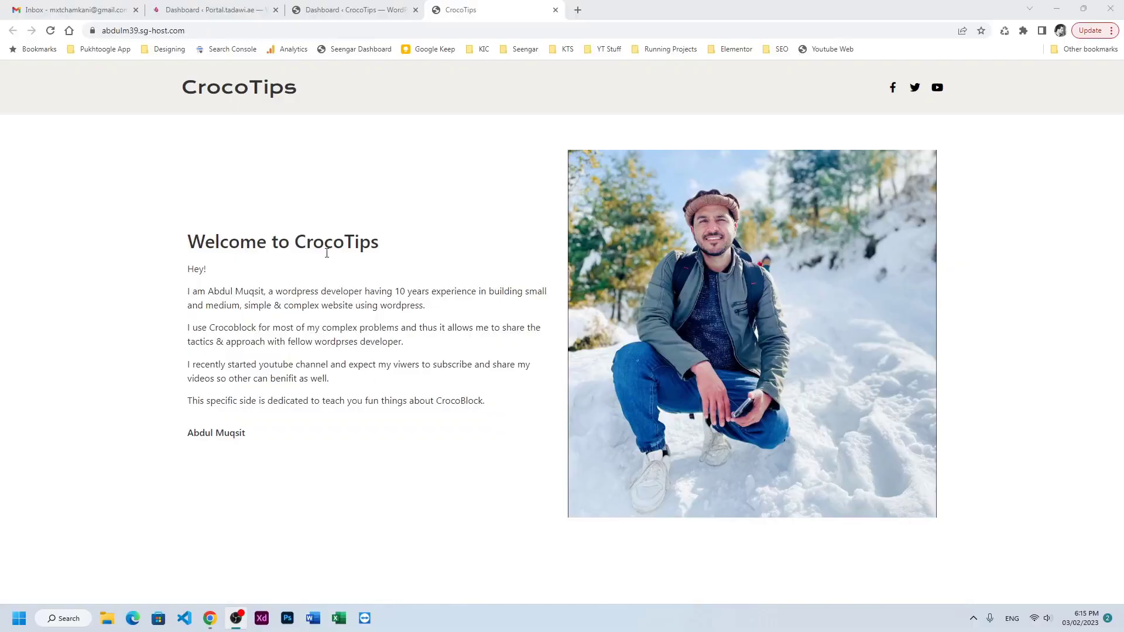
click(344, 9)
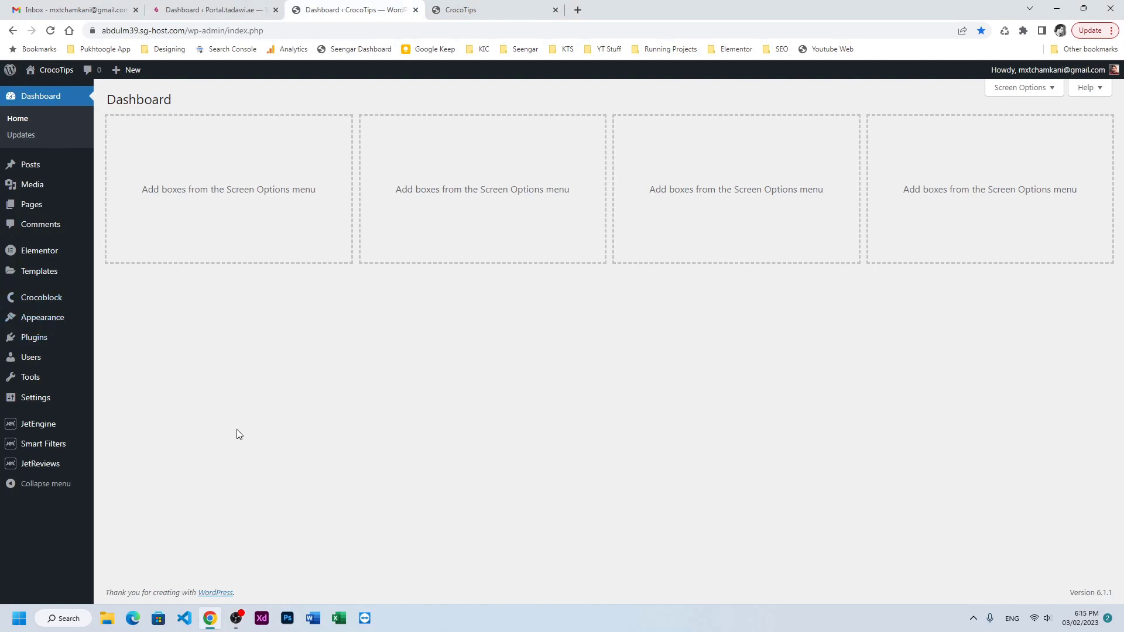
click(225, 9)
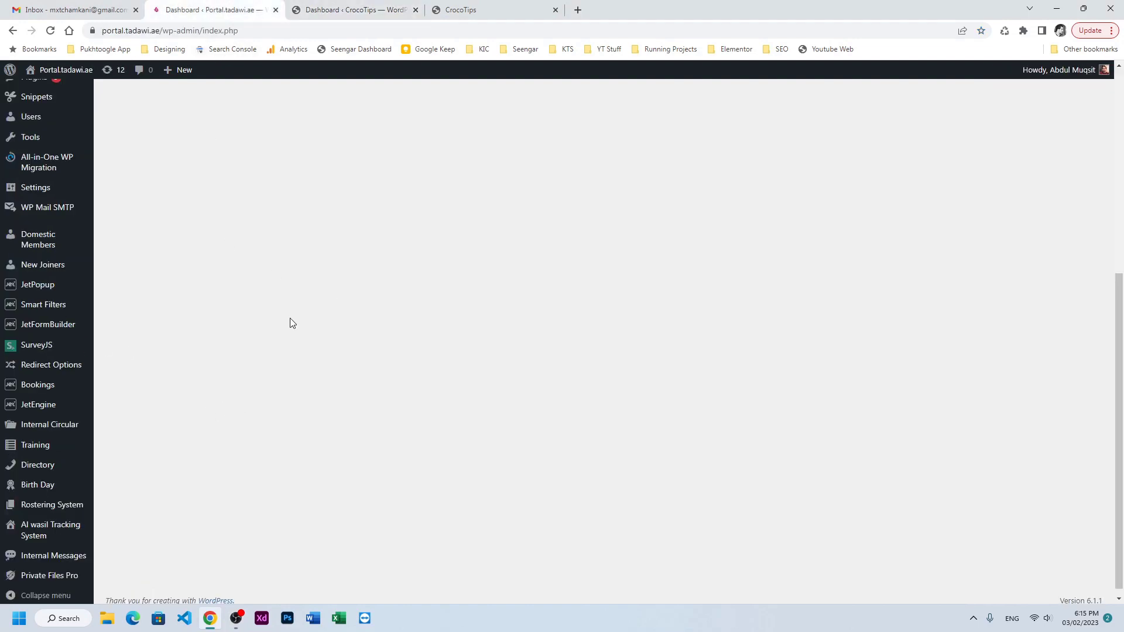
scroll(245, 402, down, 1)
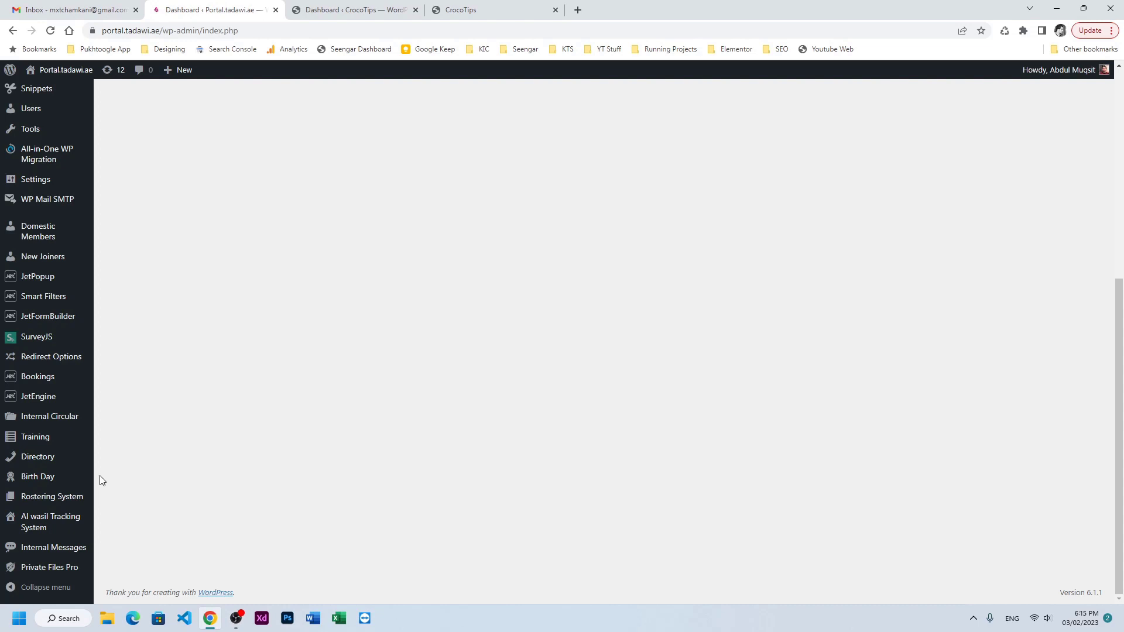
Step: Enable the Rest API Listings module in the CrocoTips site's JetEngine, save it, and open the REST API Endpoints settings
click(349, 8)
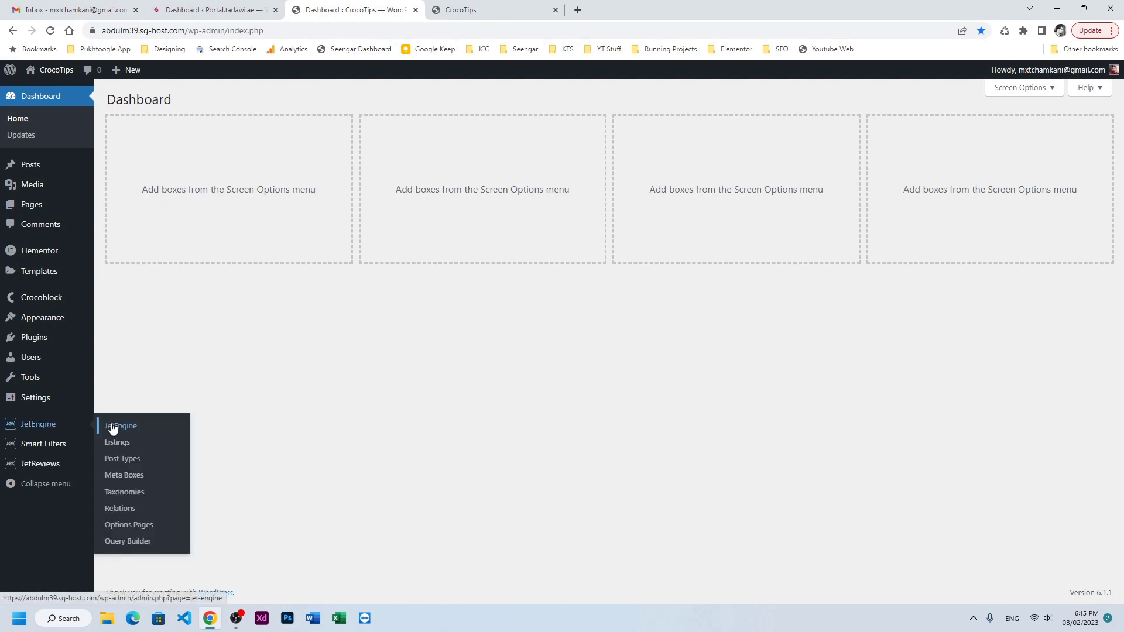
click(186, 427)
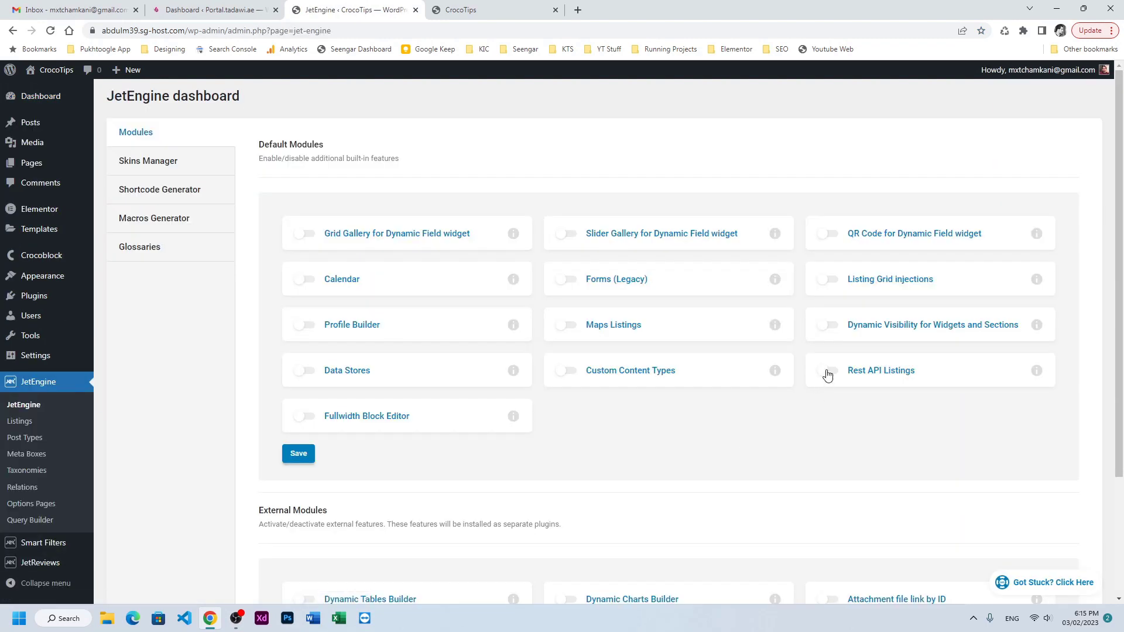
click(827, 373)
click(299, 455)
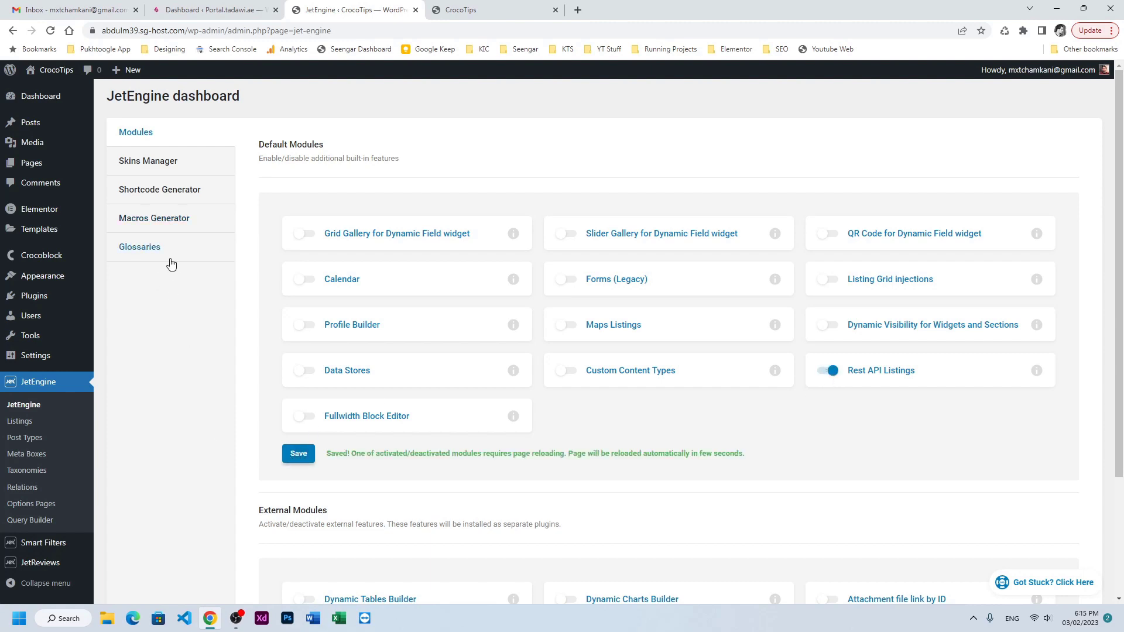
click(23, 405)
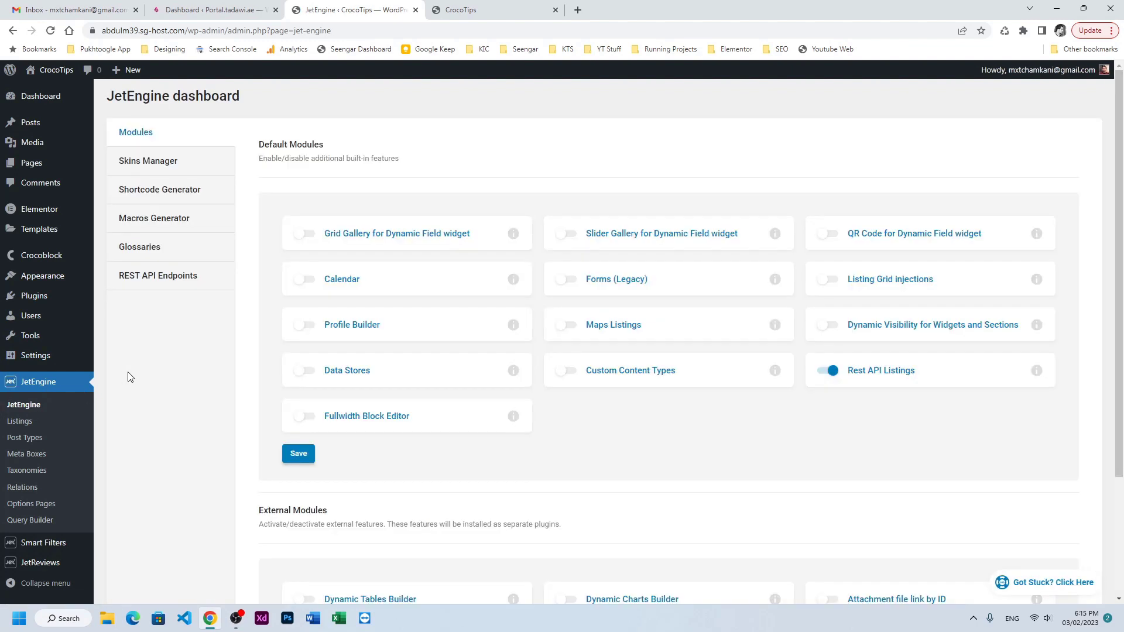
click(170, 279)
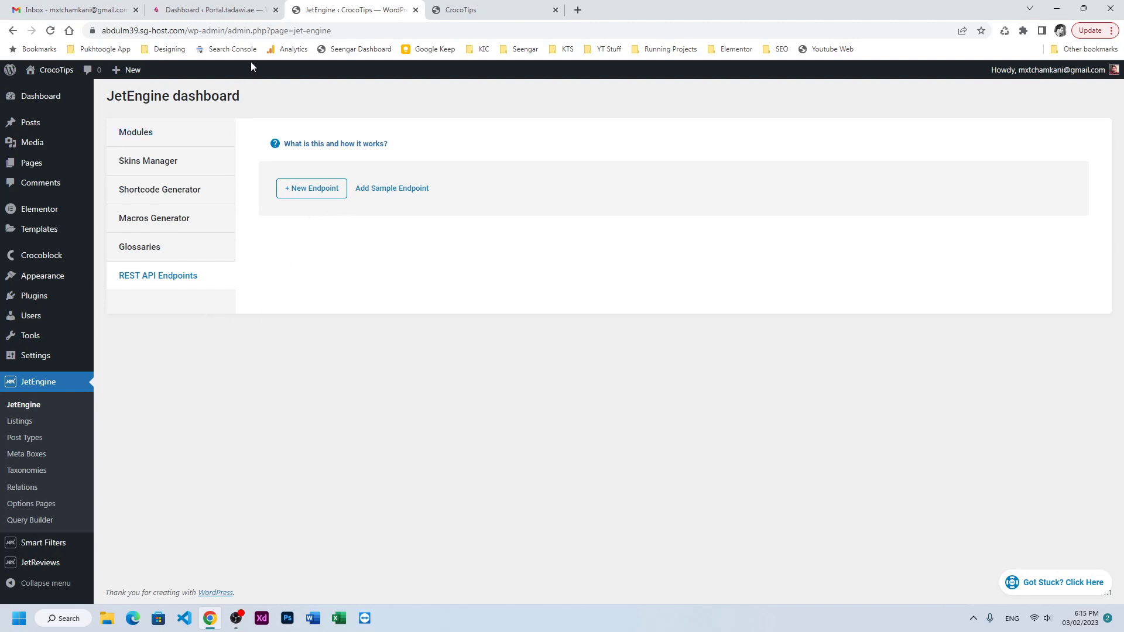
Step: Switch to the portal.tadawi.ae admin and review the Birth Day content items
click(220, 5)
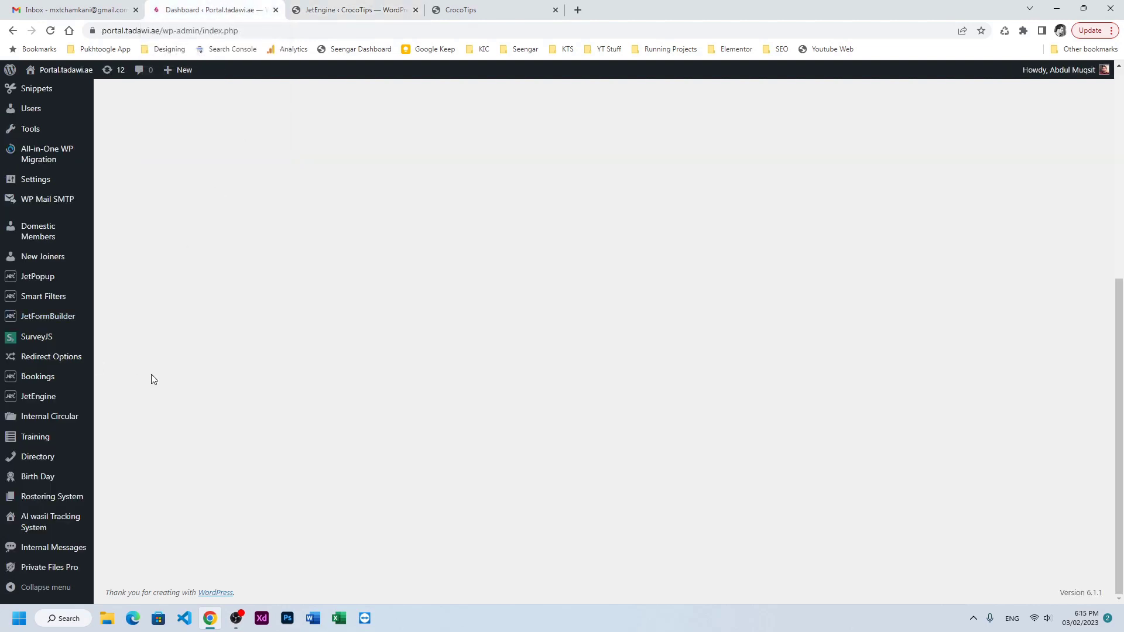
click(34, 488)
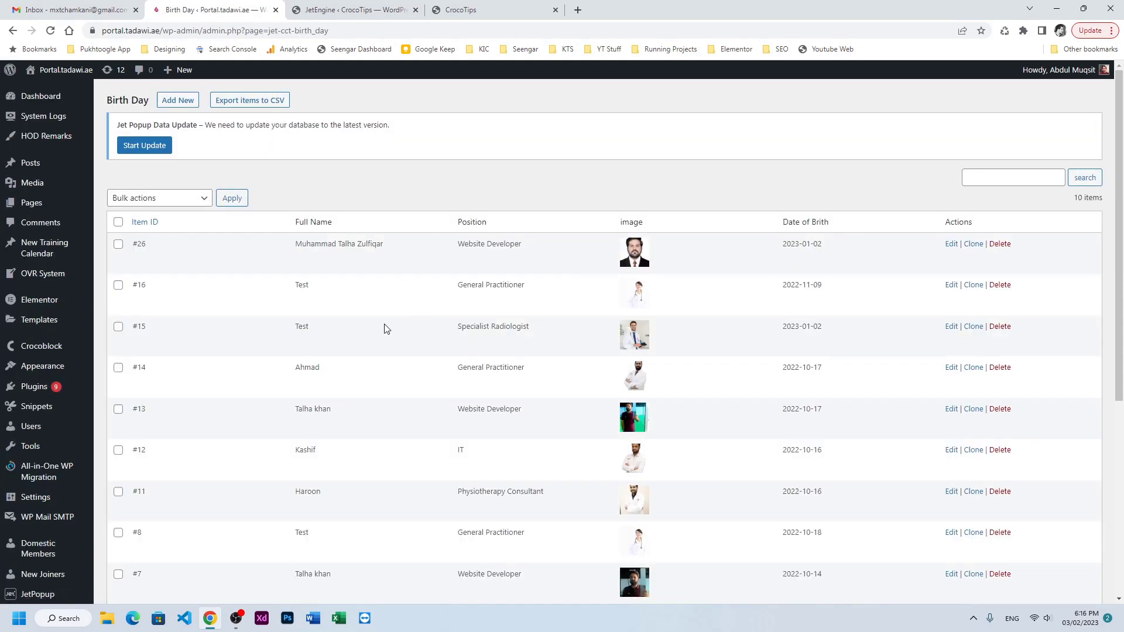
scroll(3, 422, down, 3)
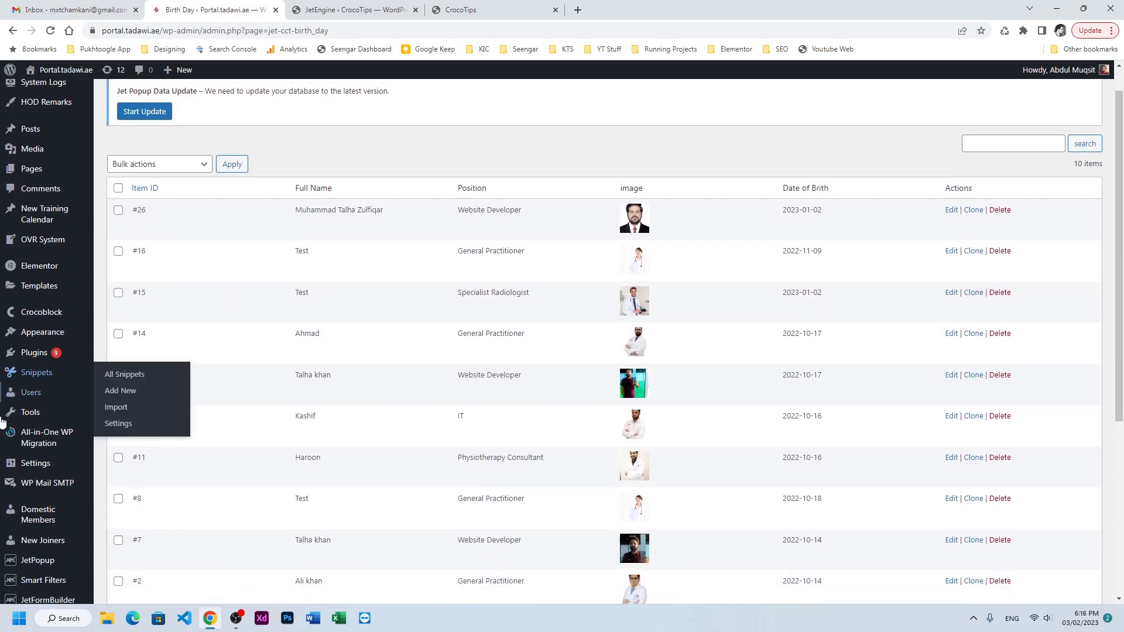
Step: Open the Birth Day custom content type for editing in the portal's JetEngine
scroll(2, 439, down, 2)
mouse_move(41, 396)
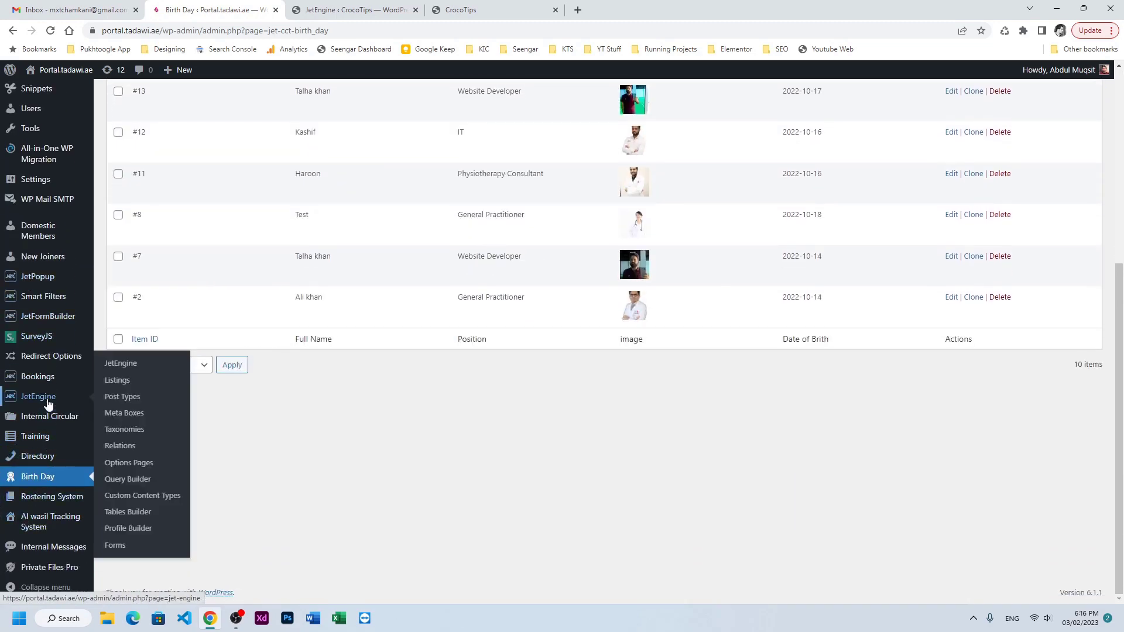
click(143, 496)
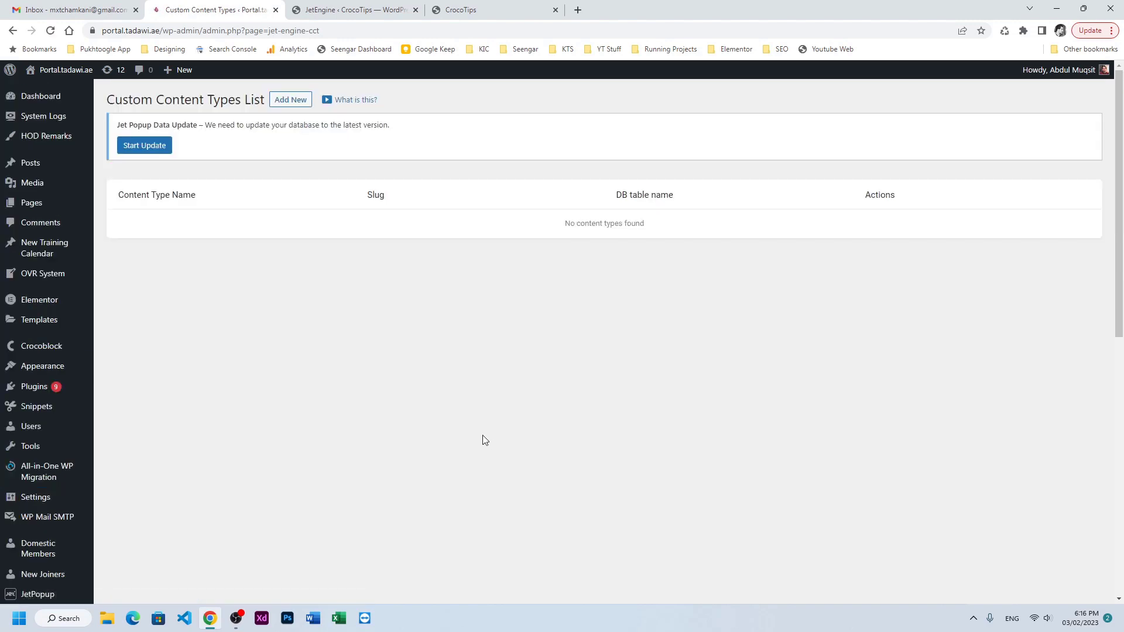
click(136, 386)
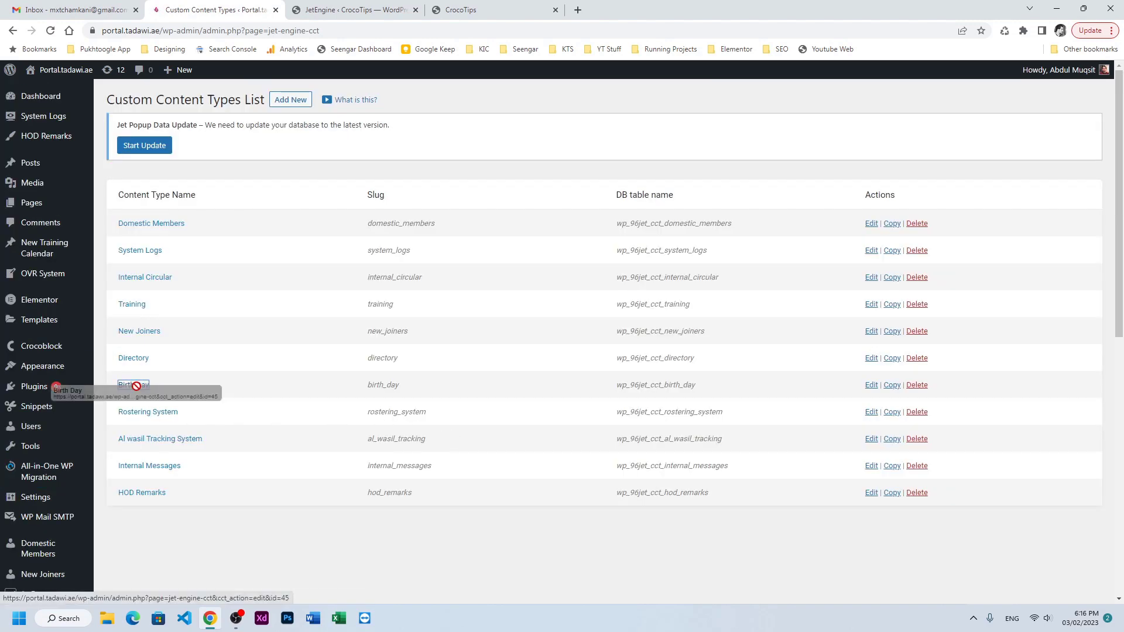
click(144, 386)
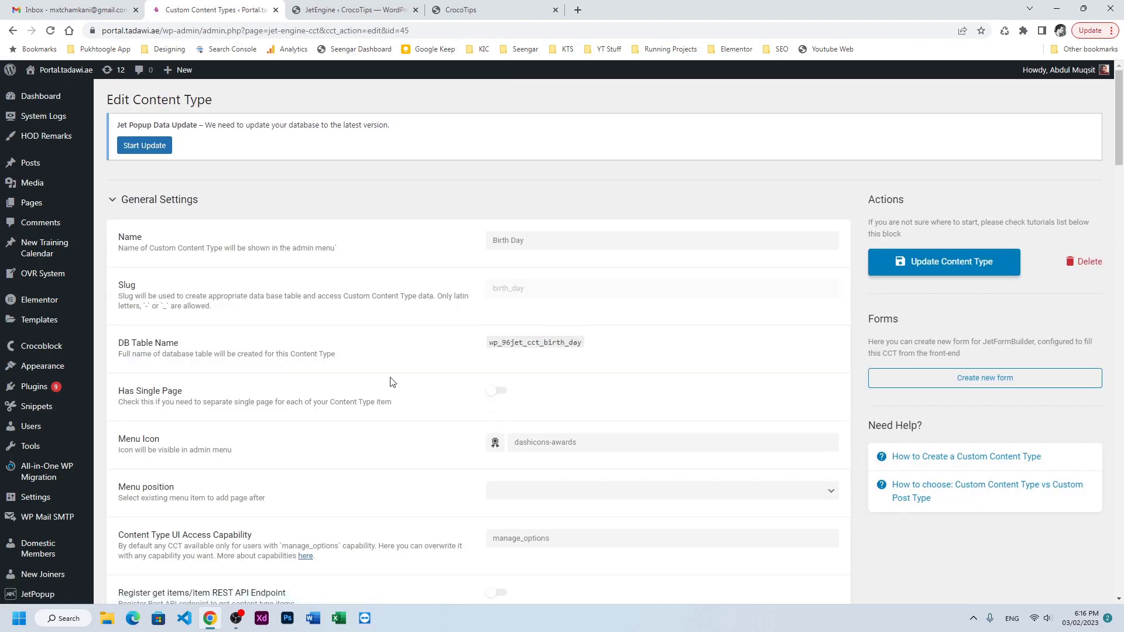
Step: Enable the get items/item REST API endpoint for the Birth Day content type and copy its items list URL
scroll(391, 381, down, 3)
scroll(391, 382, down, 2)
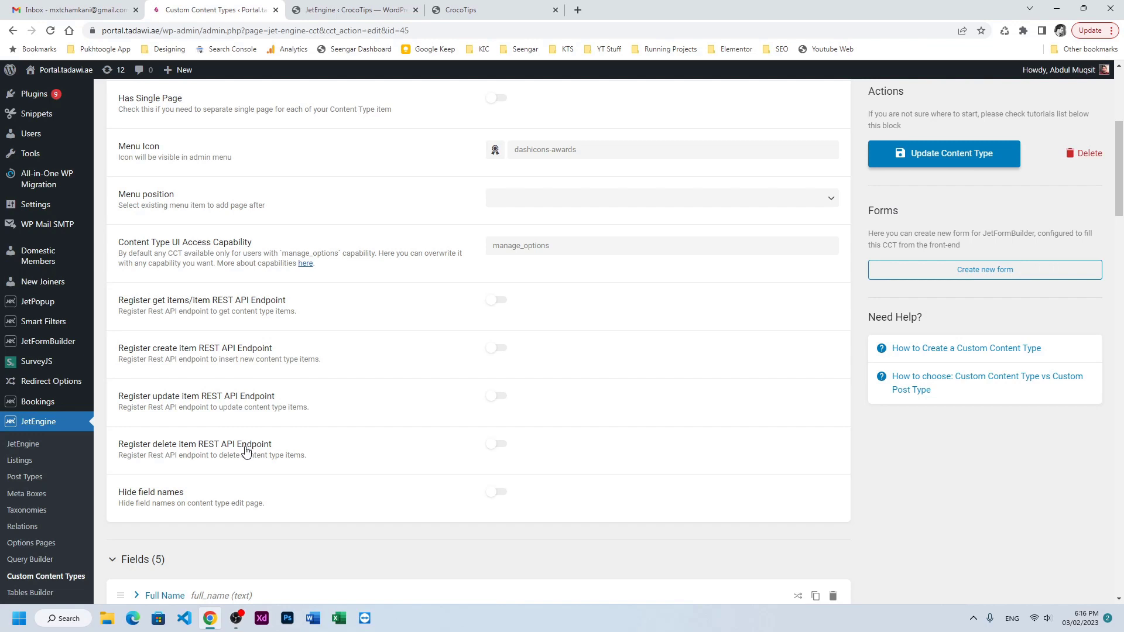
click(498, 301)
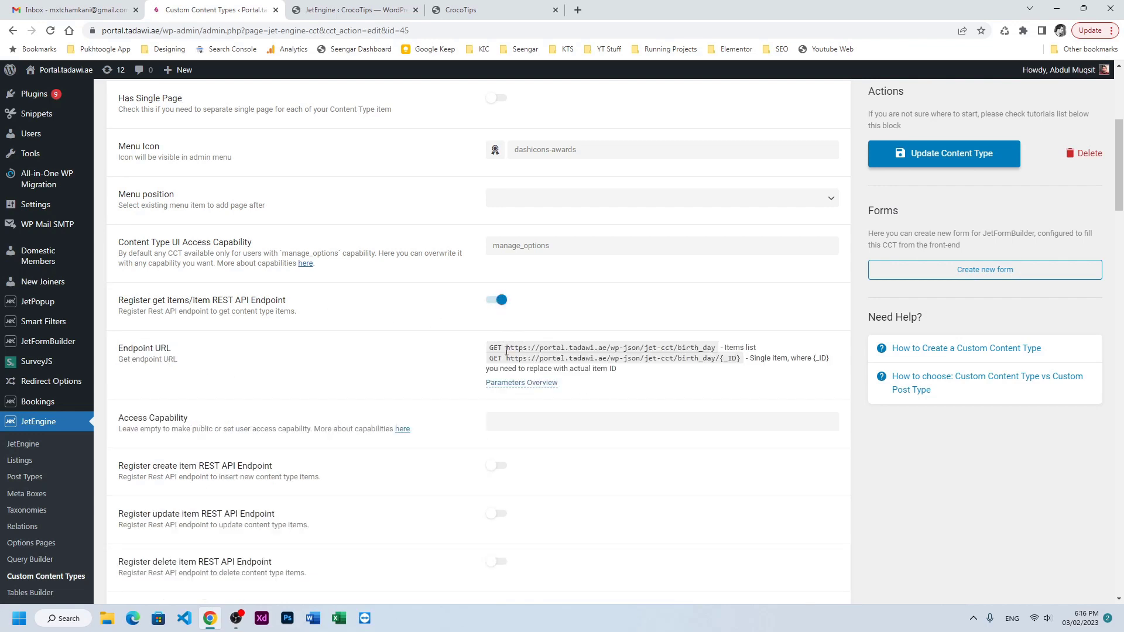
drag(528, 347, 716, 347)
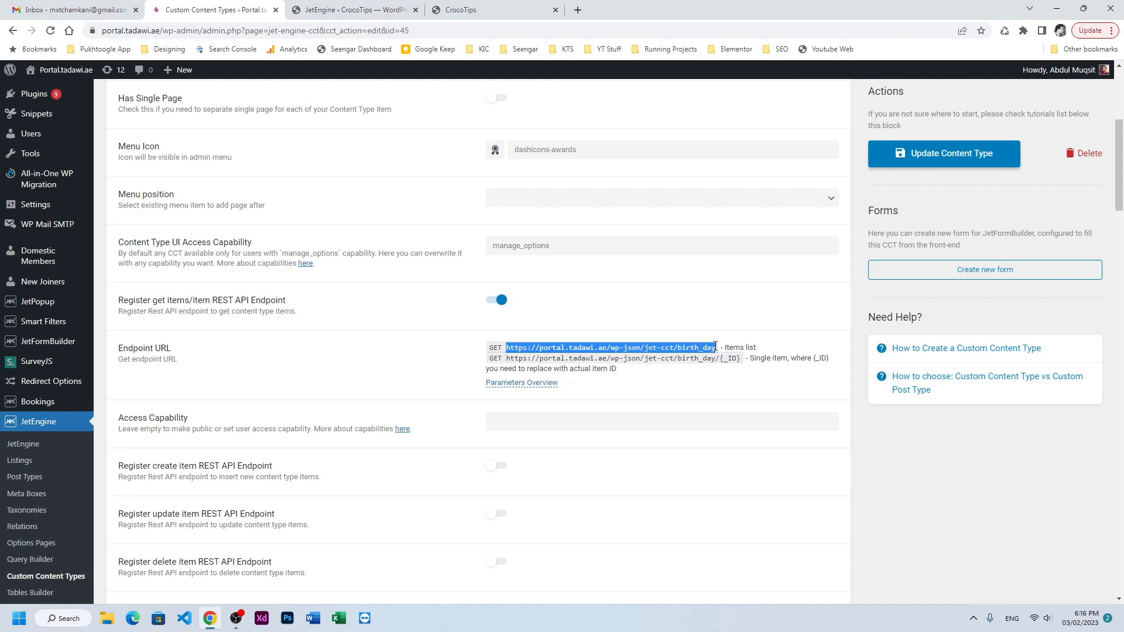
right_click(706, 346)
click(720, 350)
click(357, 10)
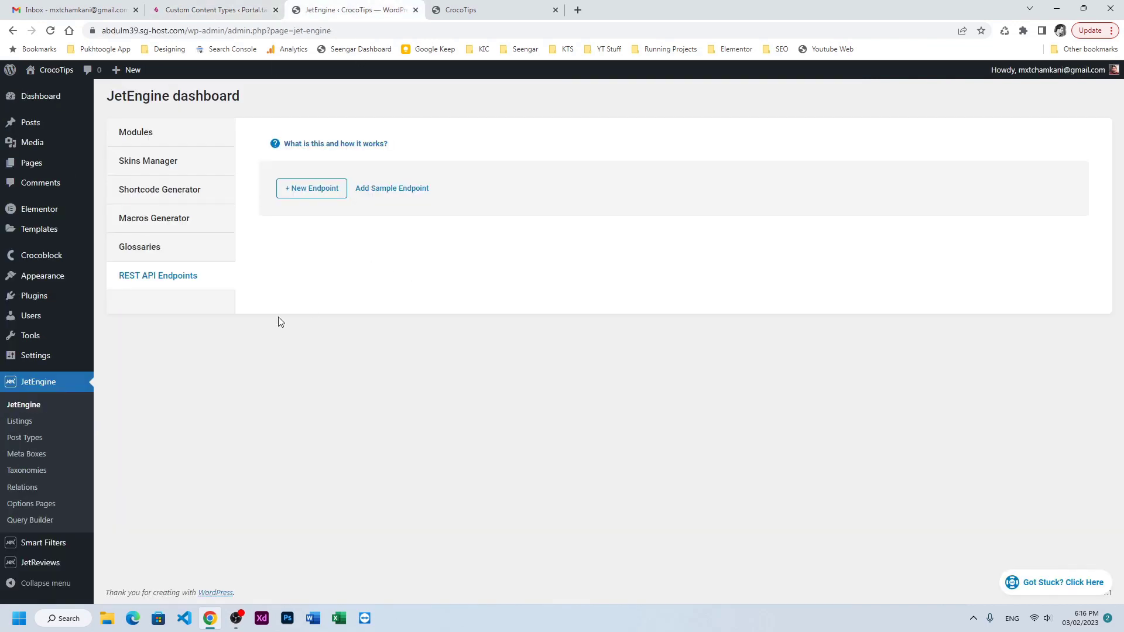
click(317, 195)
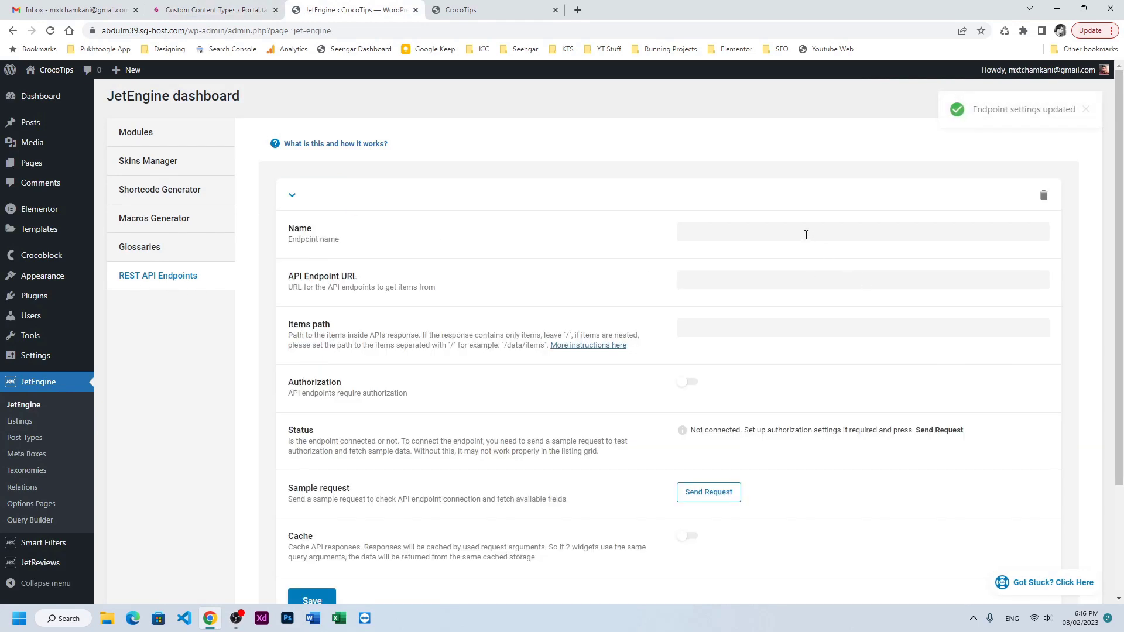
click(807, 235)
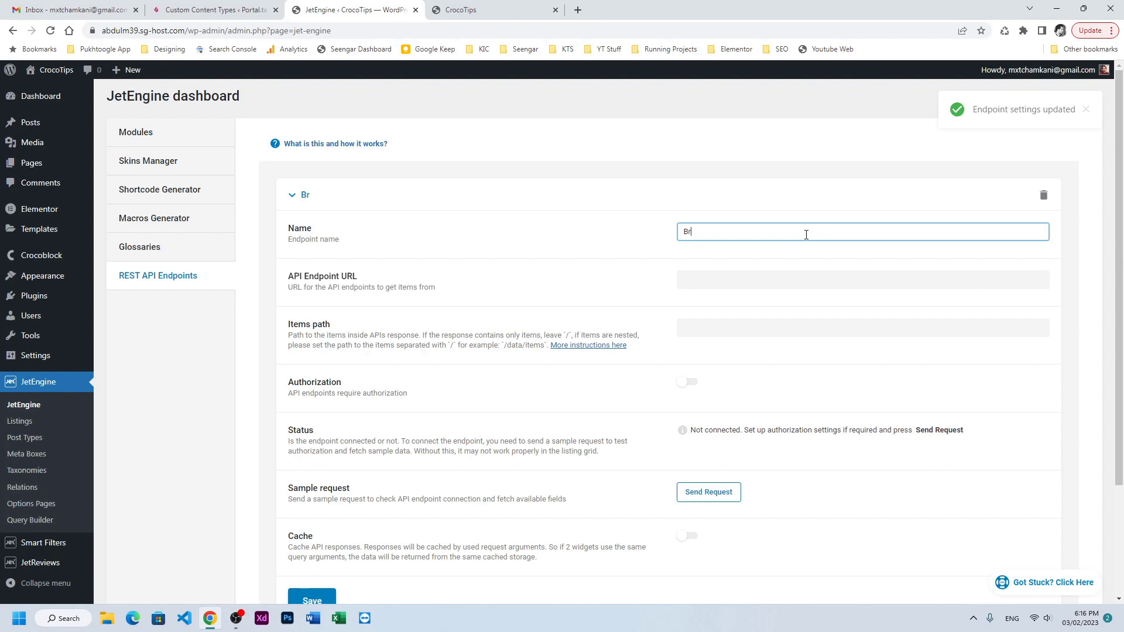
text(Birthday Listing)
key(Tab)
key(ctrl+v)
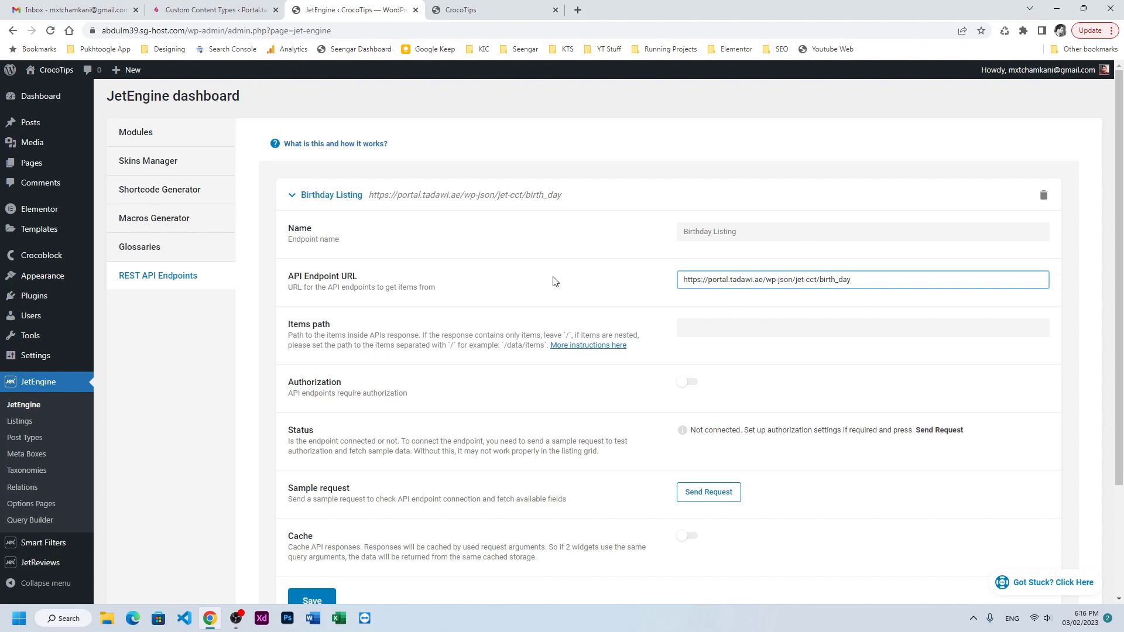
scroll(565, 282, down, 1)
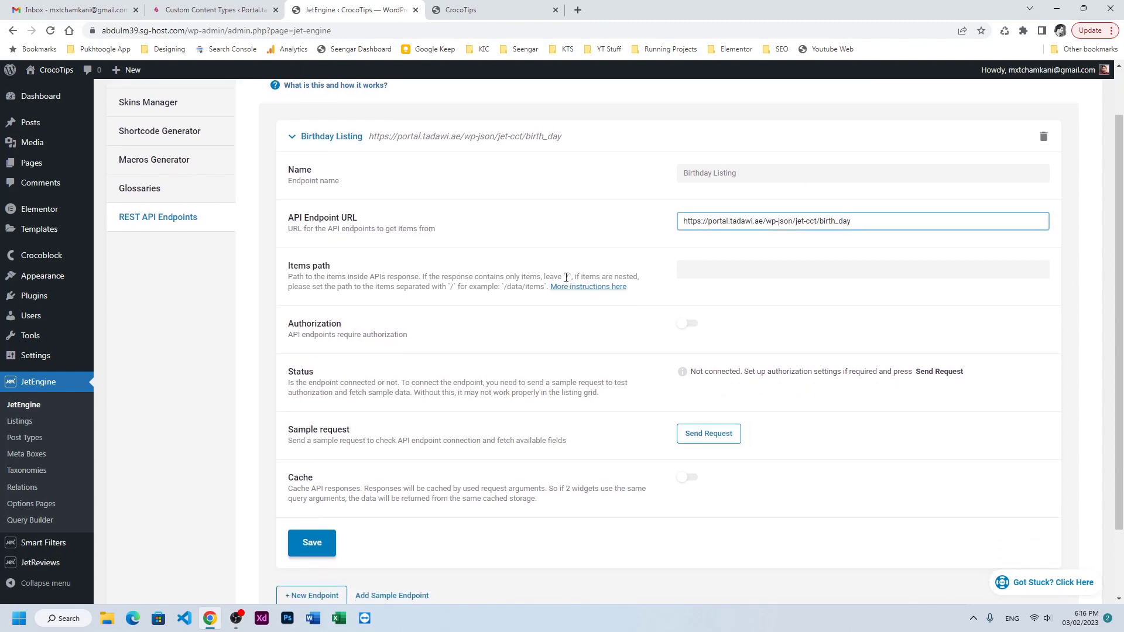
click(687, 326)
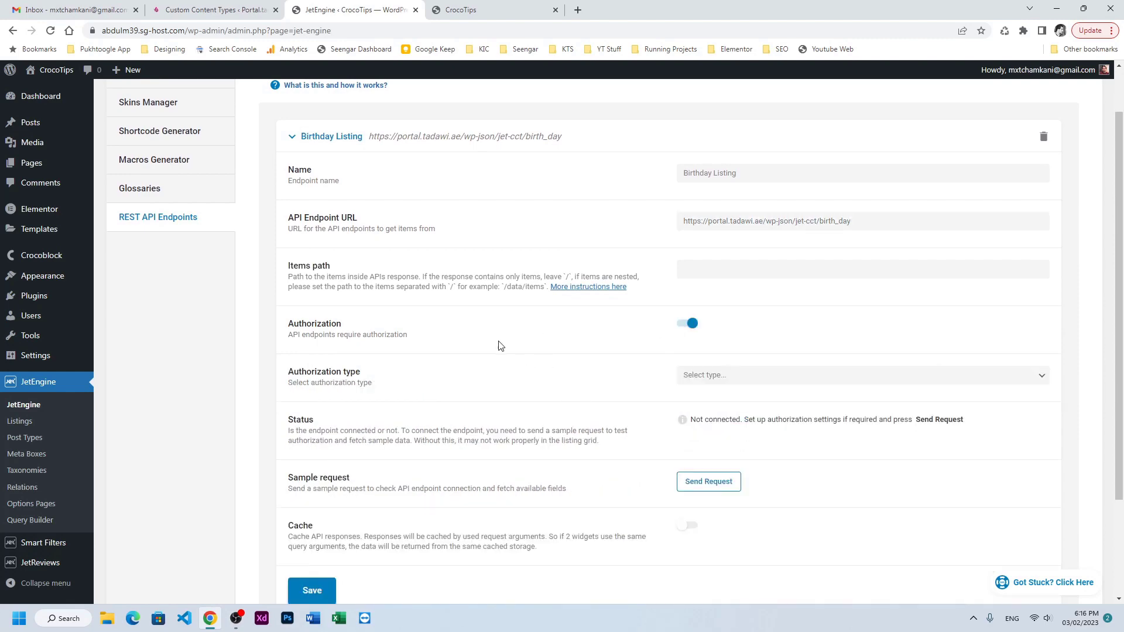
Step: Return to the portal site and save the Birth Day content type
click(211, 10)
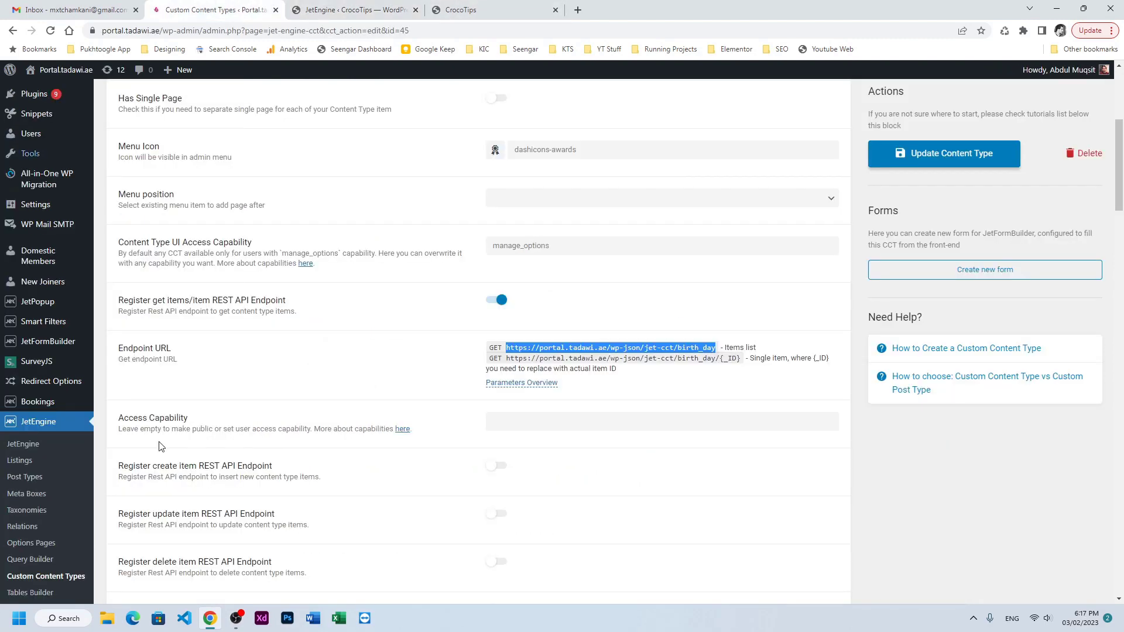
scroll(246, 438, down, 1)
click(939, 154)
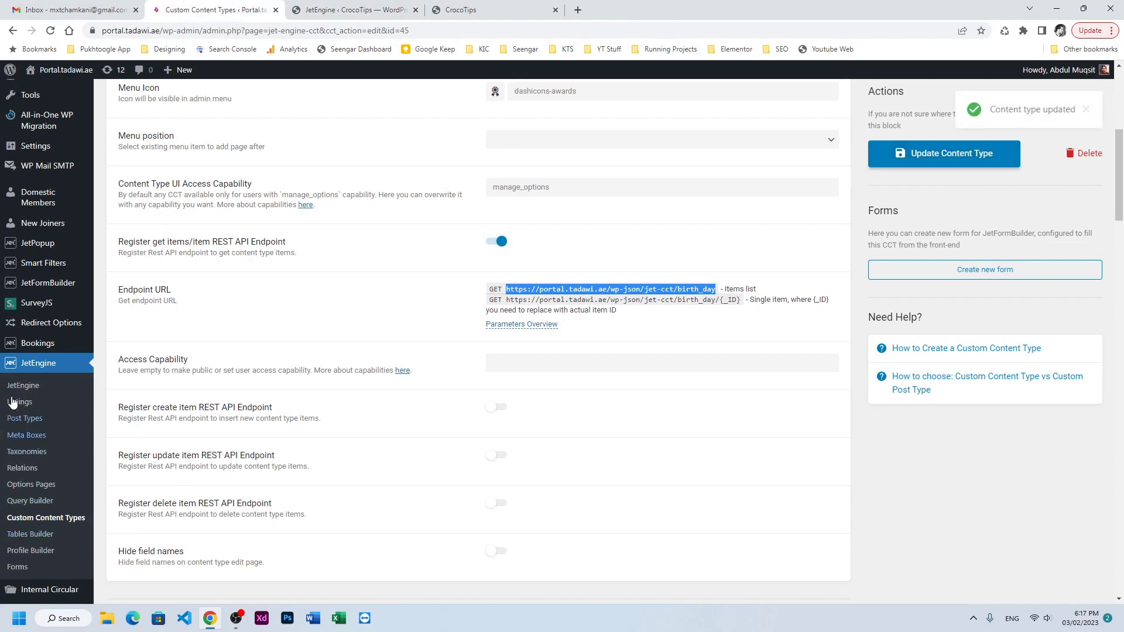
Step: Open the portal's user profile at the Application Passwords section
scroll(22, 503, down, 2)
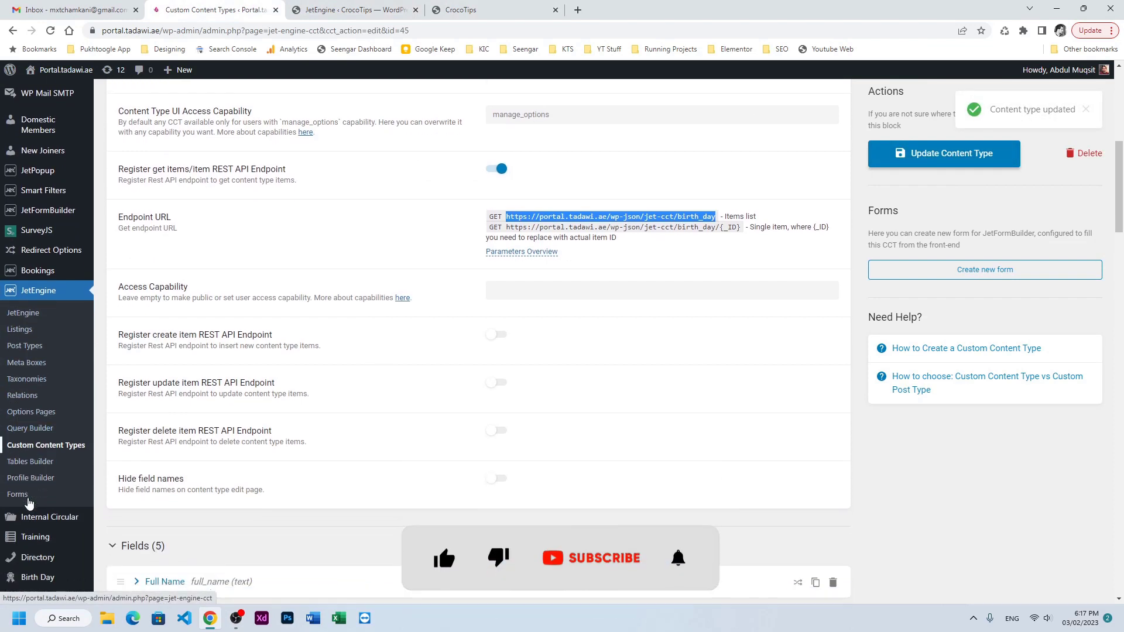
scroll(41, 529, down, 1)
scroll(29, 504, up, 2)
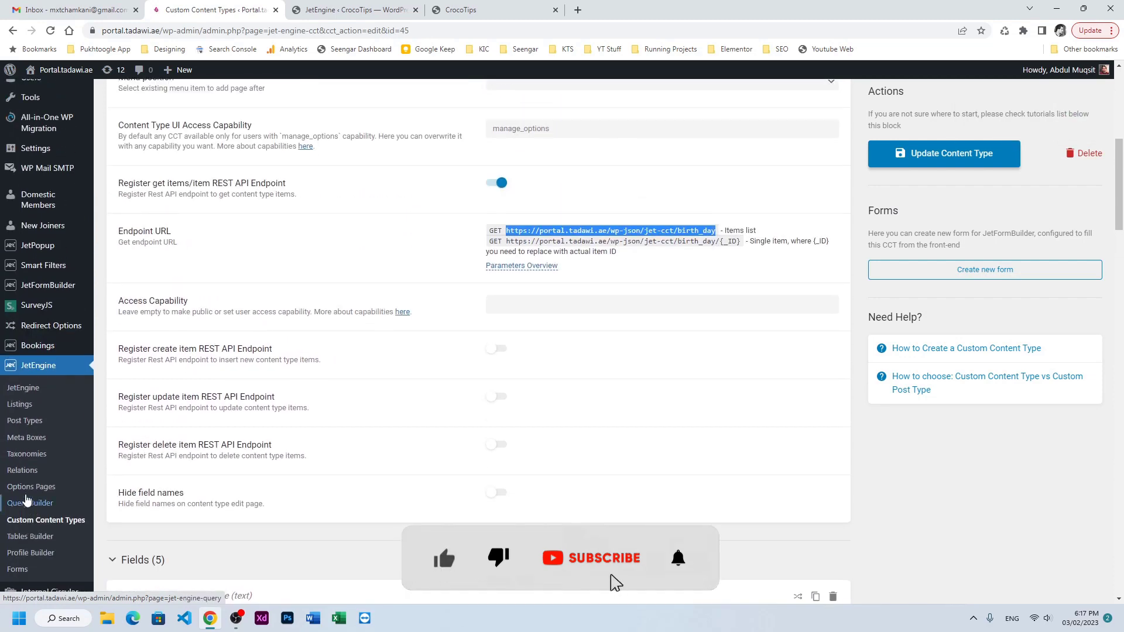
scroll(31, 405, up, 3)
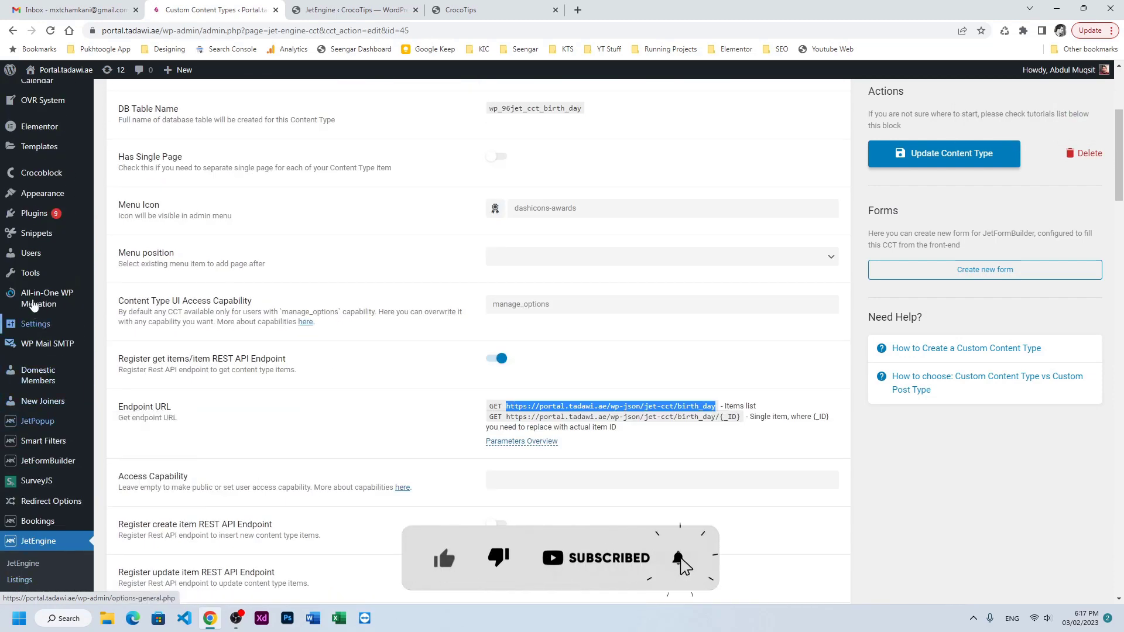
mouse_move(33, 256)
click(115, 287)
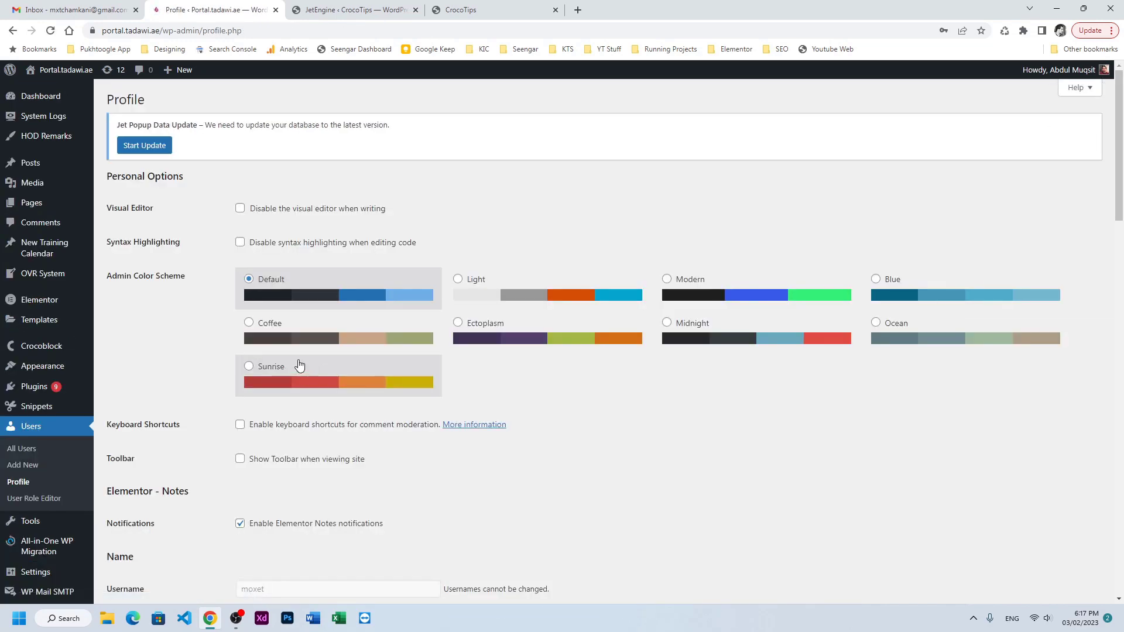
scroll(295, 365, down, 3)
scroll(289, 363, down, 12)
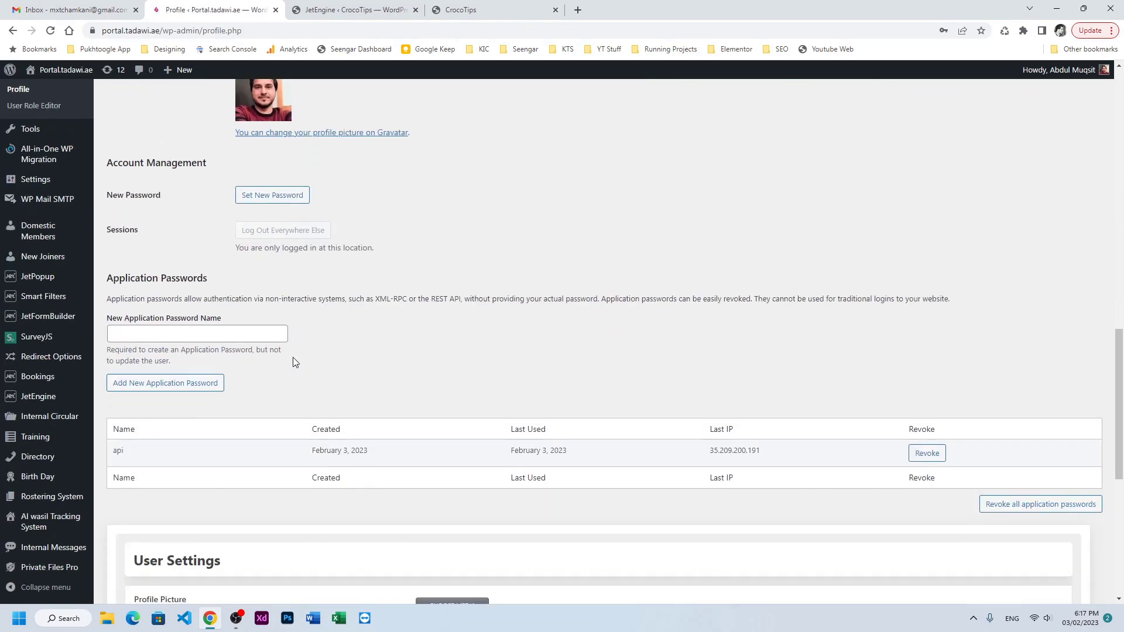
drag(105, 279, 226, 277)
click(355, 345)
Step: Generate and copy an application password named birthday_api, and return to the Birthday Listing endpoint on the CrocoTips site
click(224, 334)
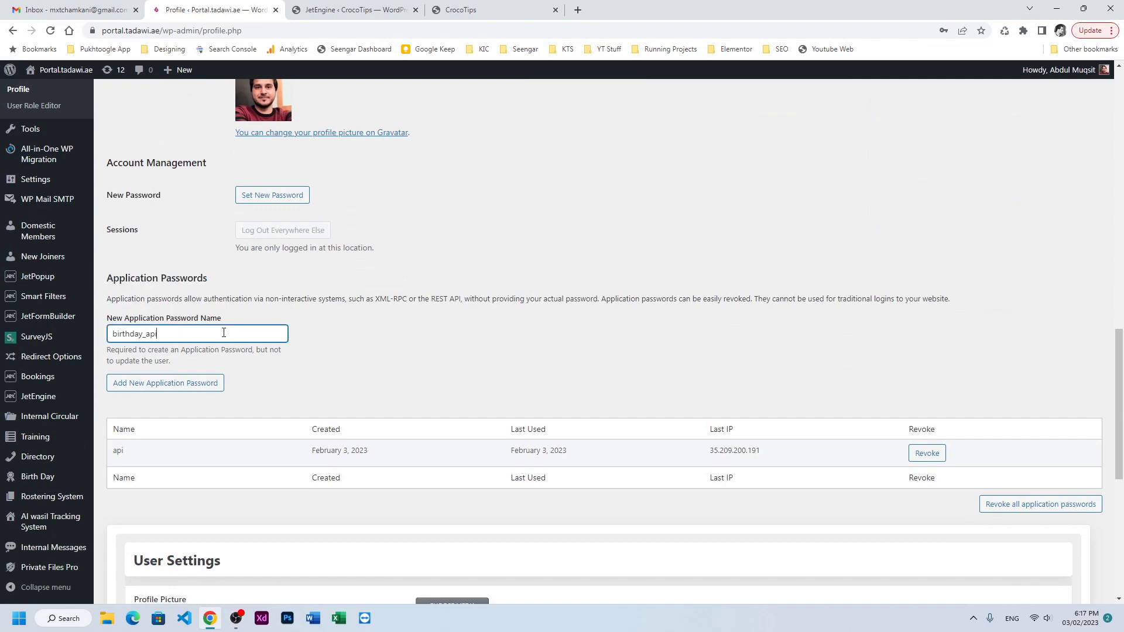
click(187, 384)
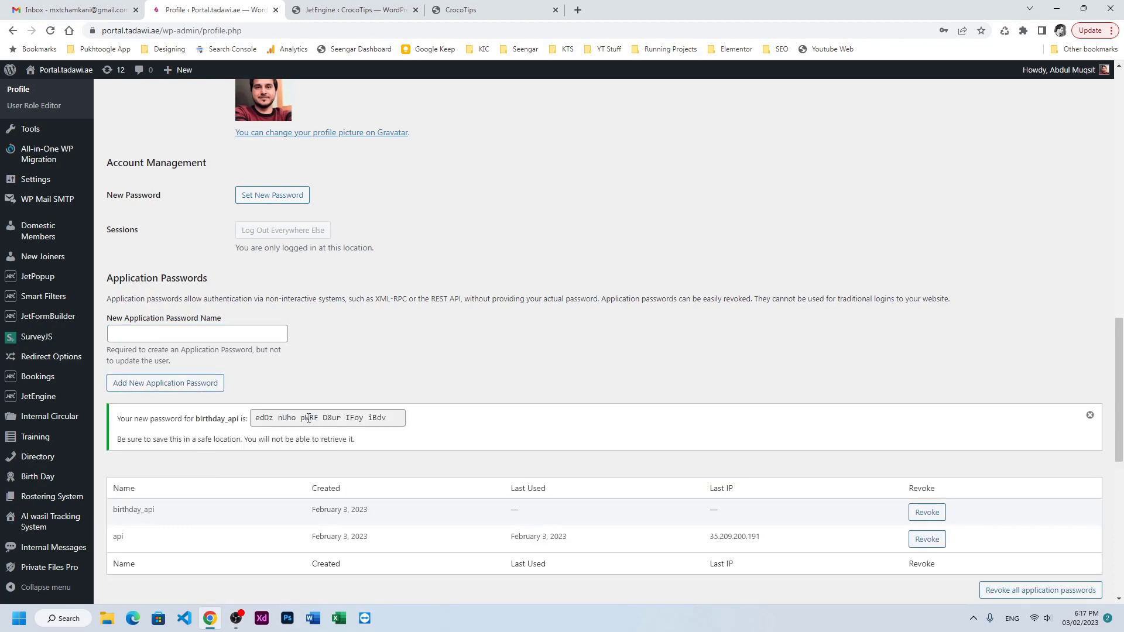
click(309, 418)
right_click(304, 417)
click(335, 428)
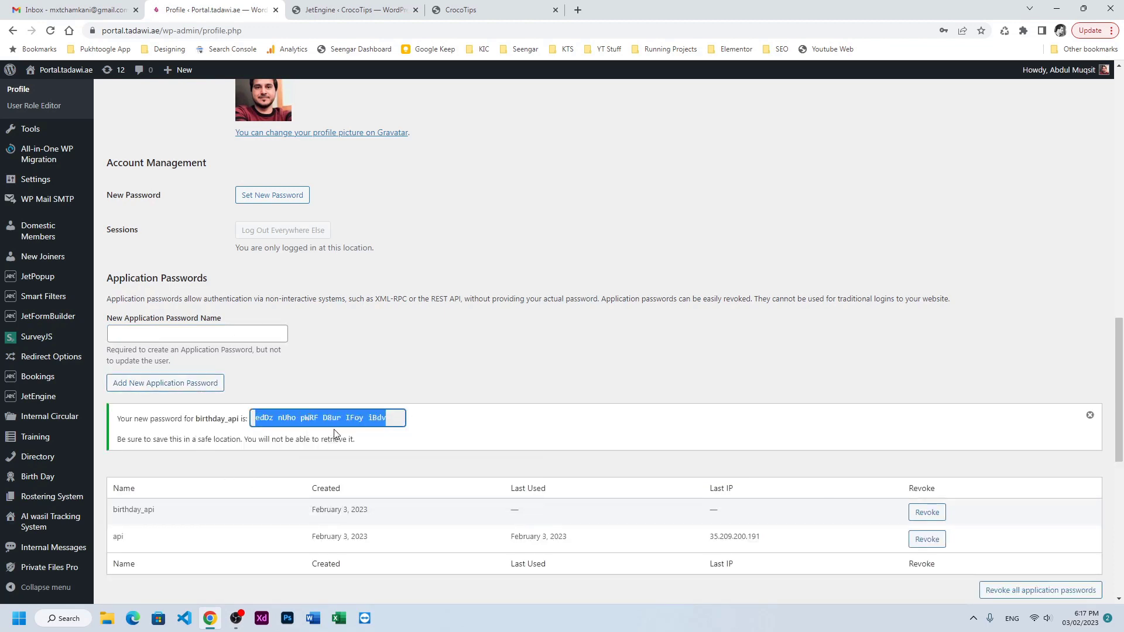
click(330, 5)
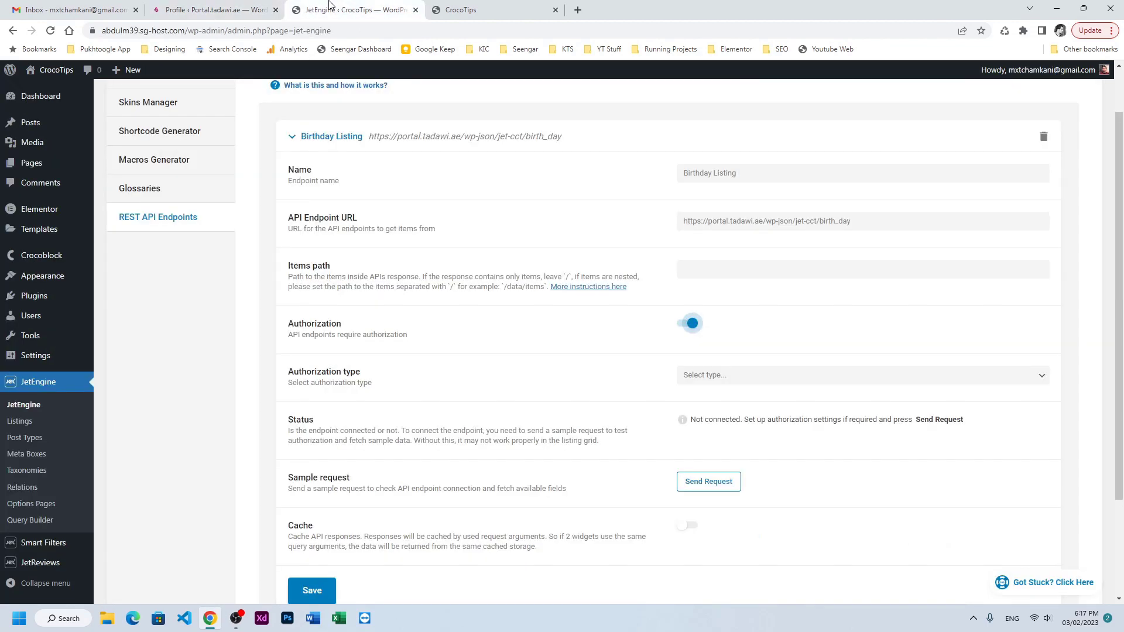
Step: Set the Birthday Listing endpoint's authorization type to Application Password and enter the user:password string with the username and copied application password
click(719, 375)
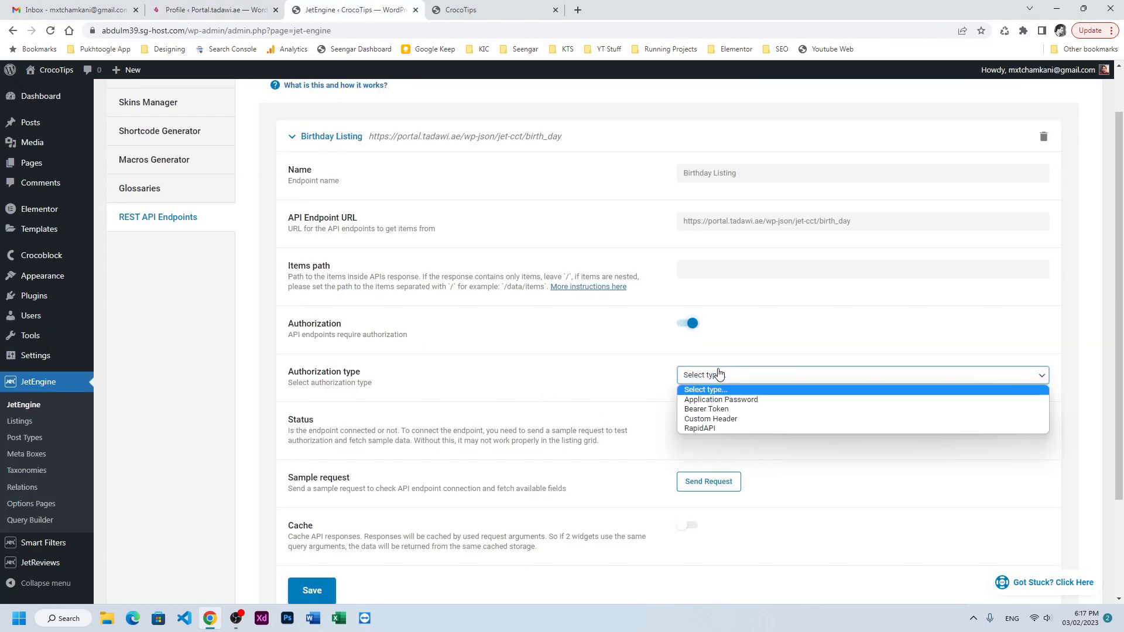
click(707, 428)
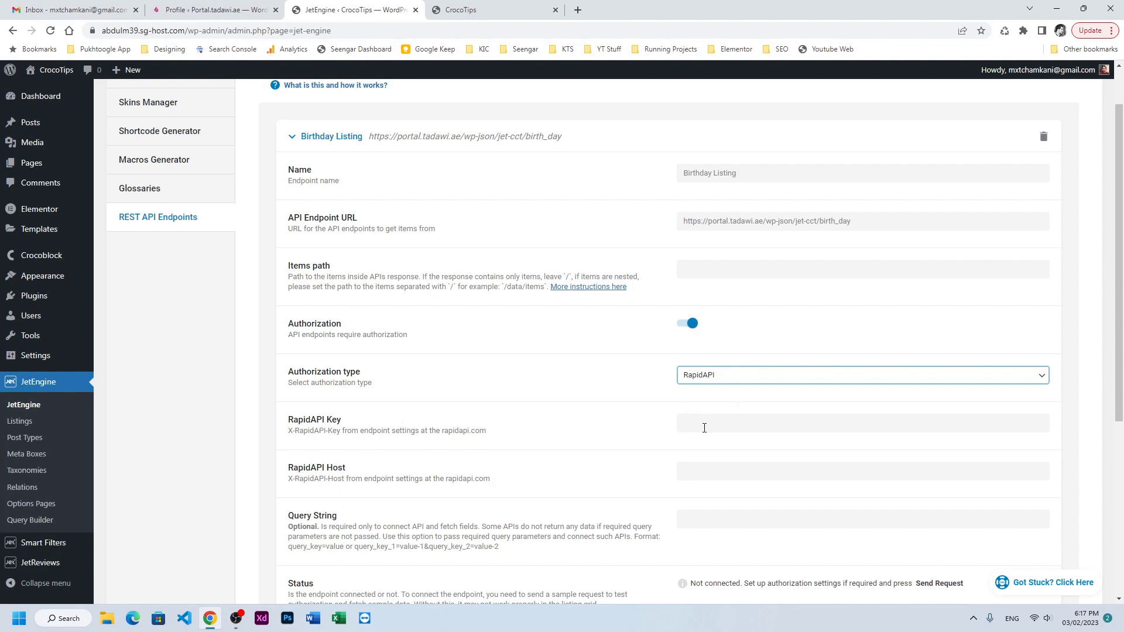
click(710, 378)
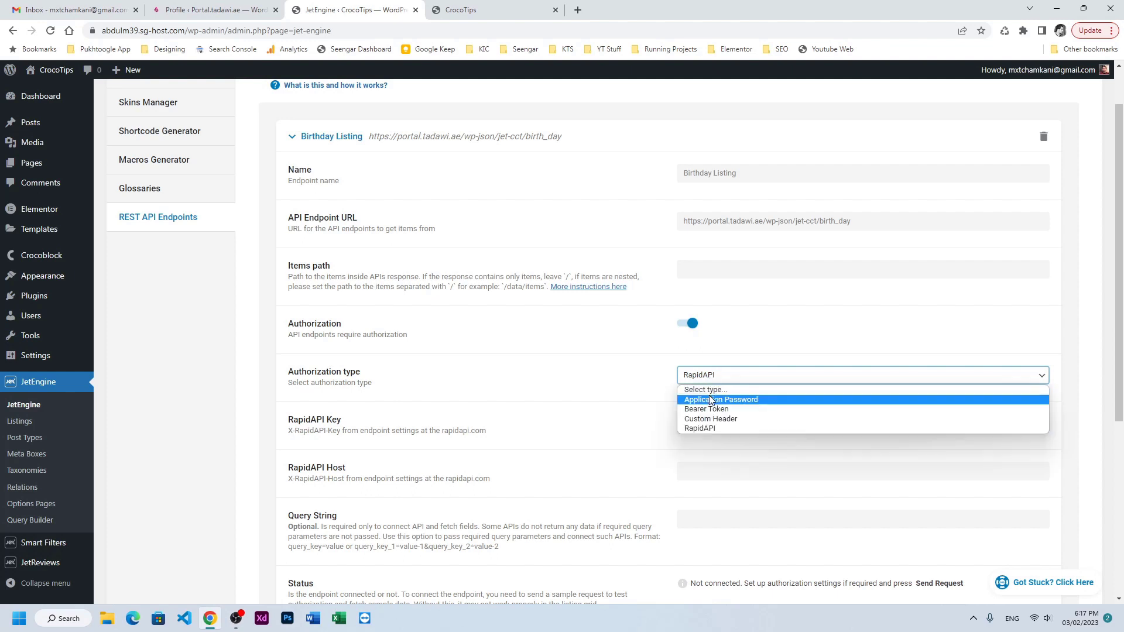
click(712, 400)
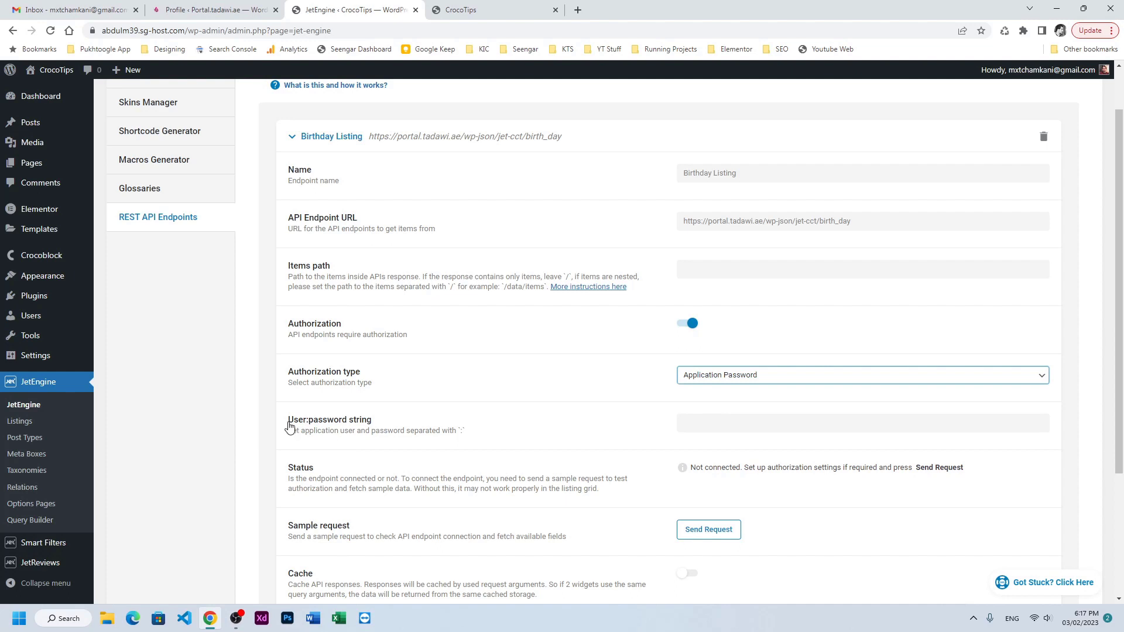
drag(288, 422, 299, 424)
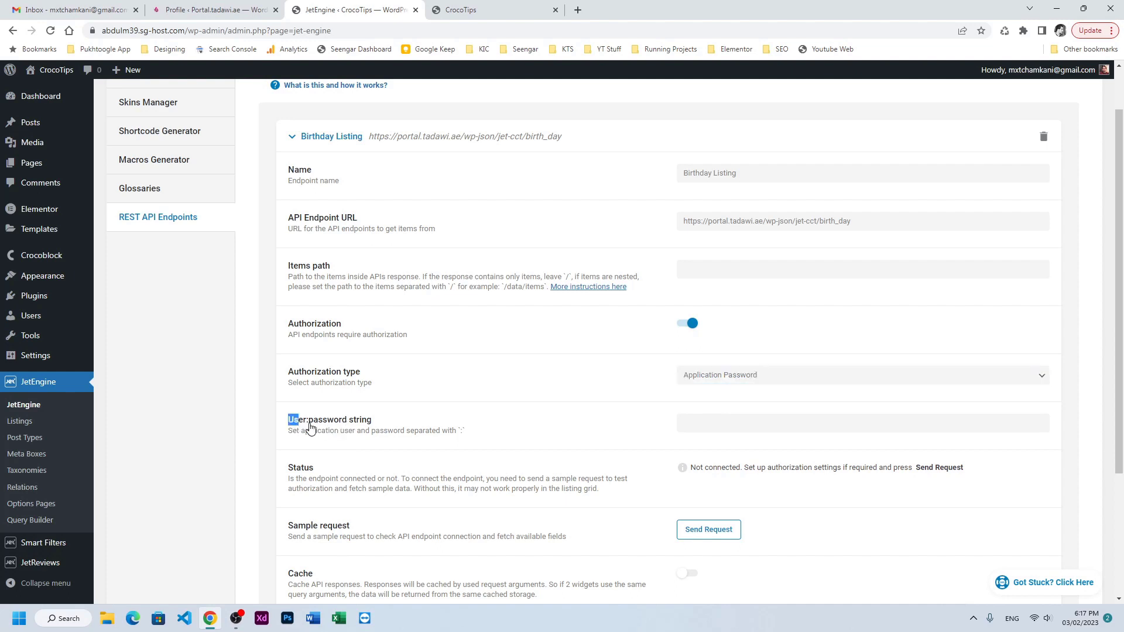
click(715, 417)
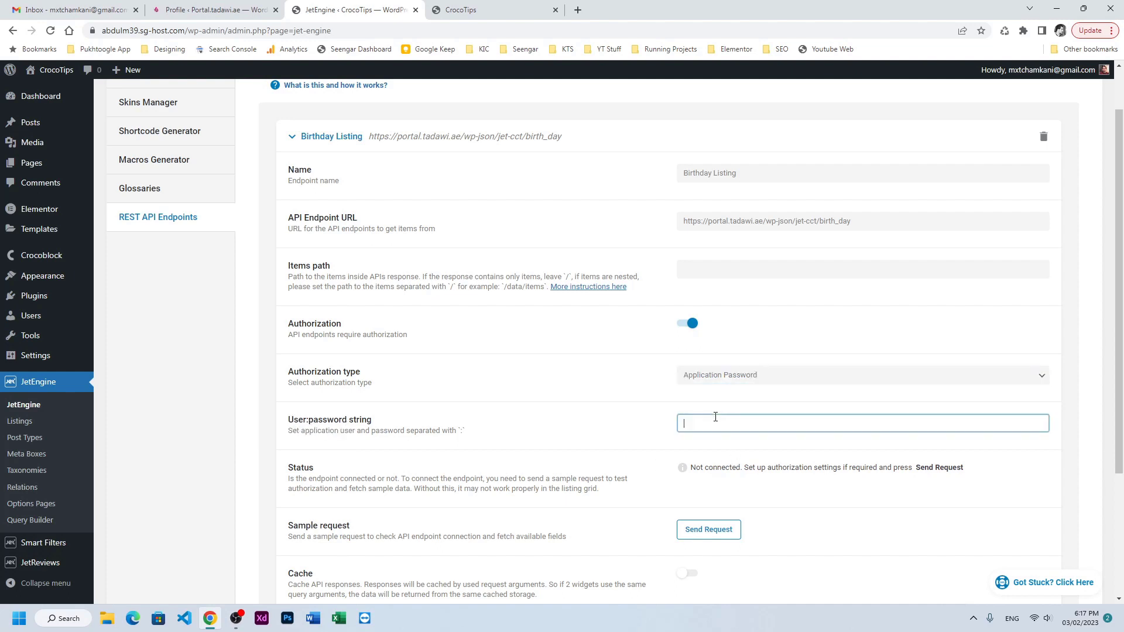
text(moxet:)
key(ctrl+v)
Step: Send a sample request to connect the Birthday Listing endpoint, and save the endpoint settings
click(708, 531)
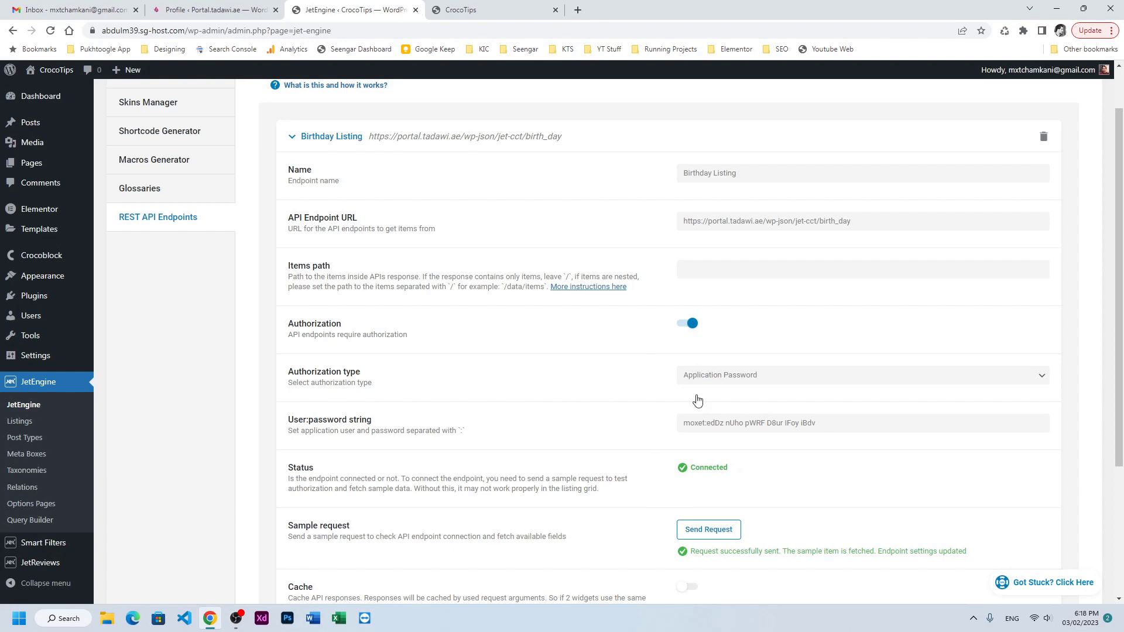
scroll(585, 434, down, 3)
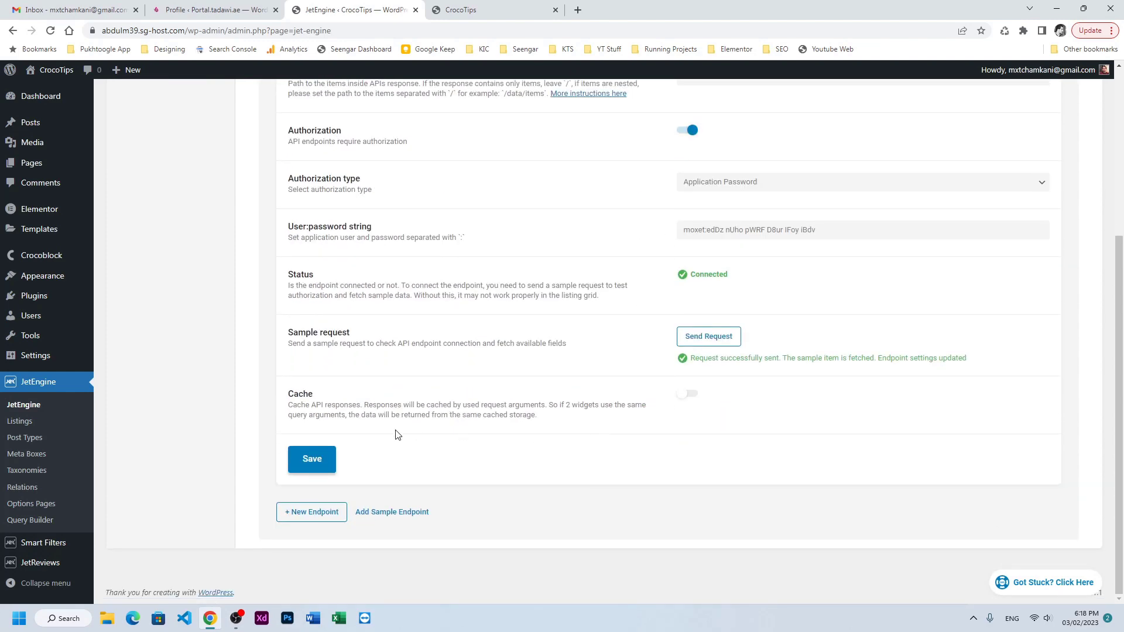
click(330, 459)
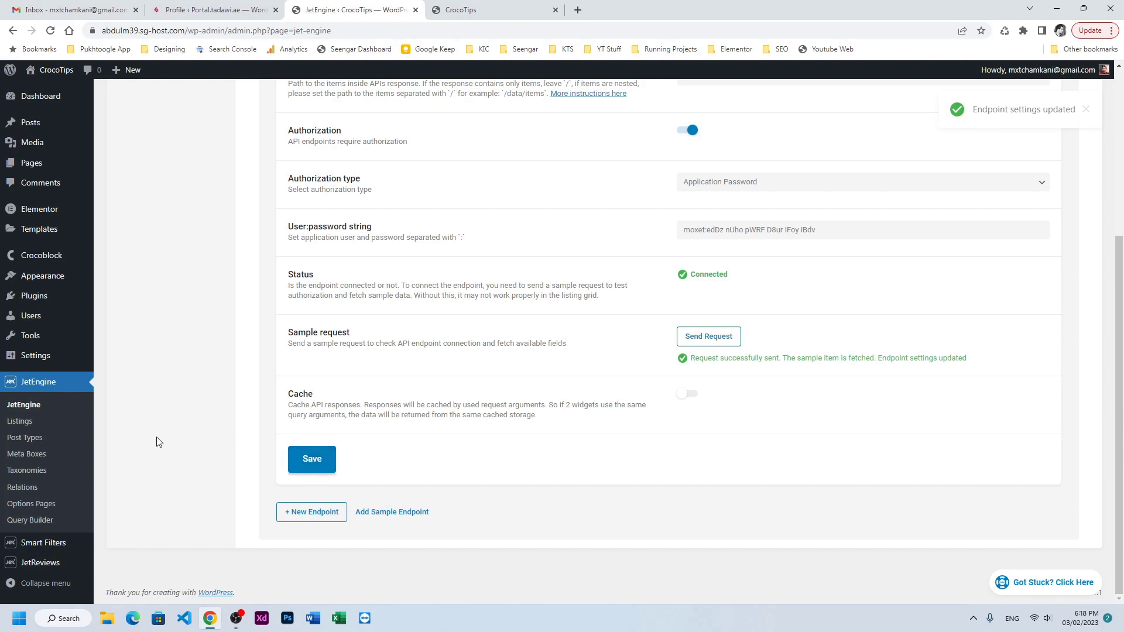
Step: Set up a new REST API Query named Birthady Query from the Birthday Listing endpoint, and preview its results
click(40, 529)
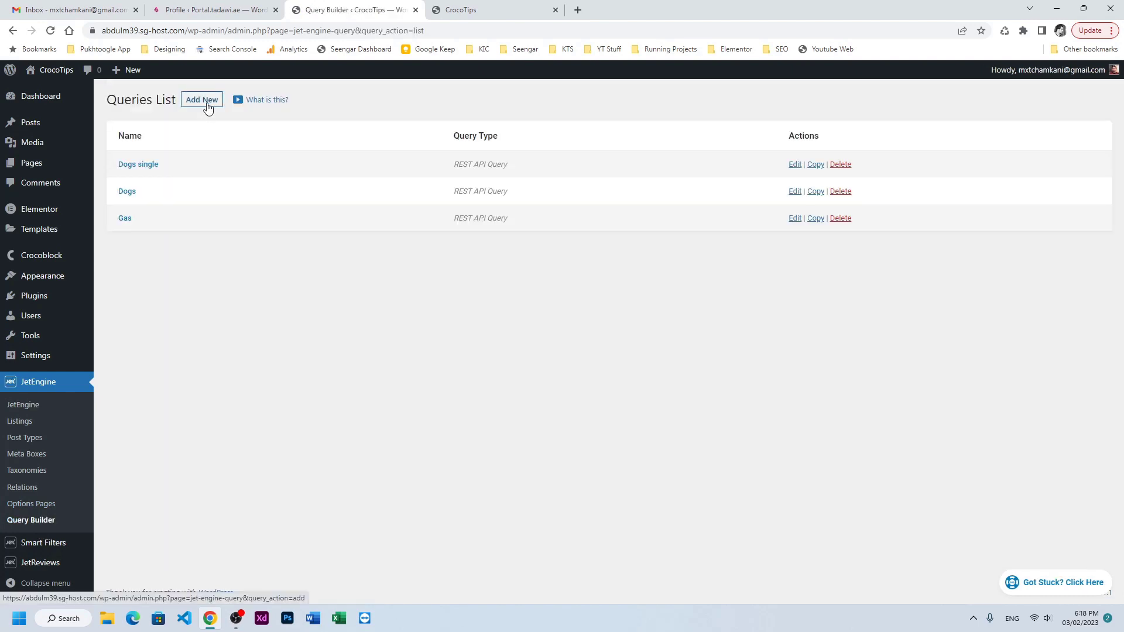
click(208, 107)
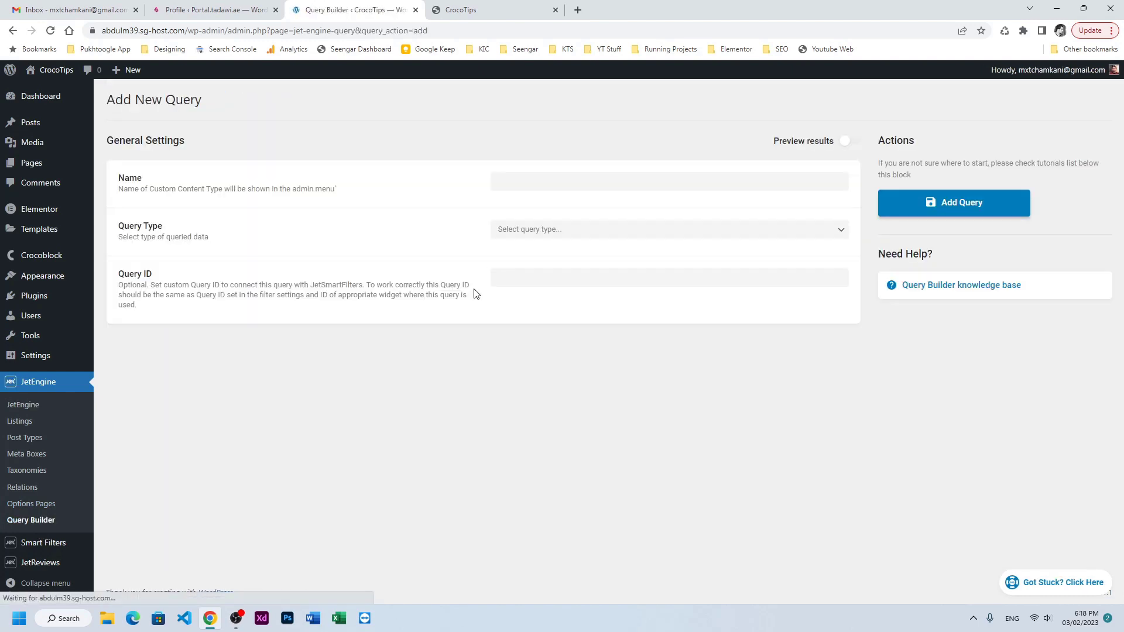
click(540, 183)
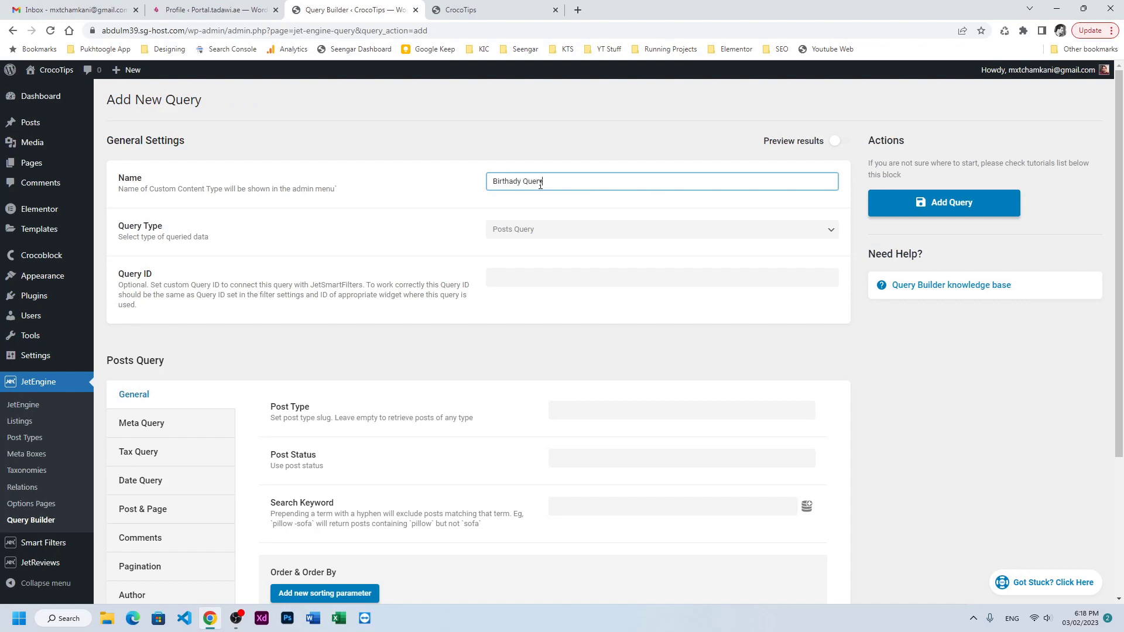
click(562, 232)
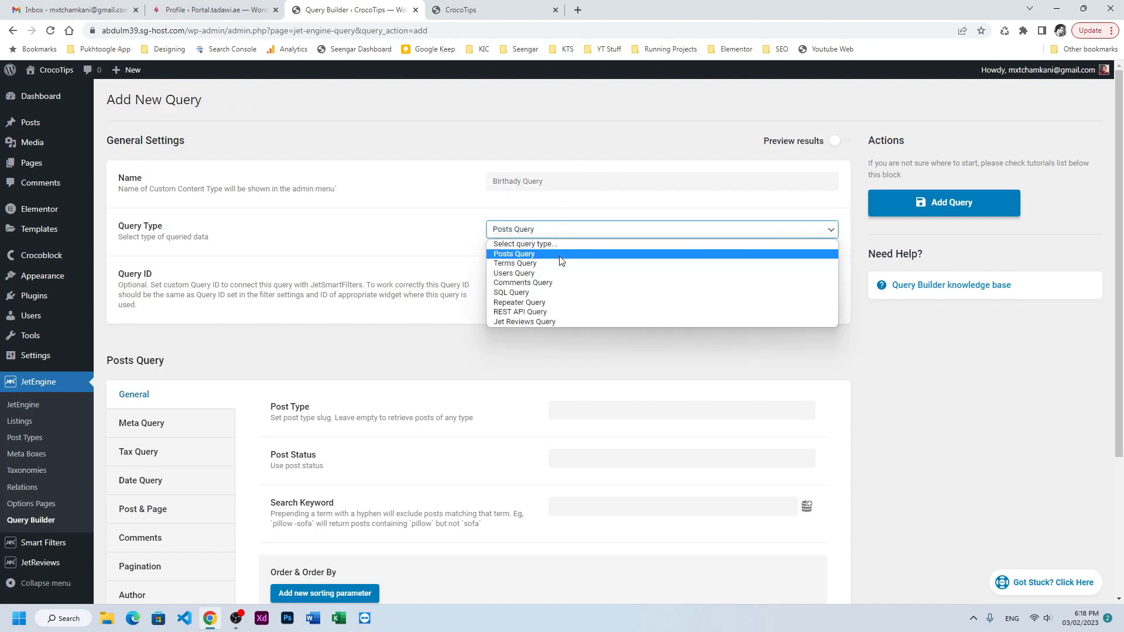
click(544, 313)
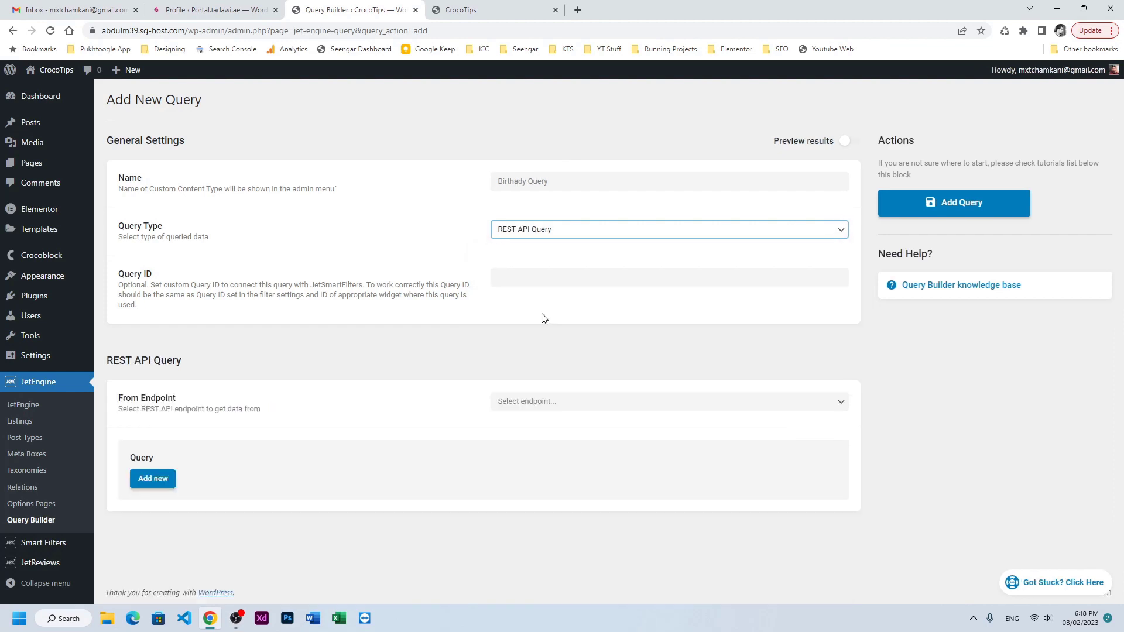
click(522, 403)
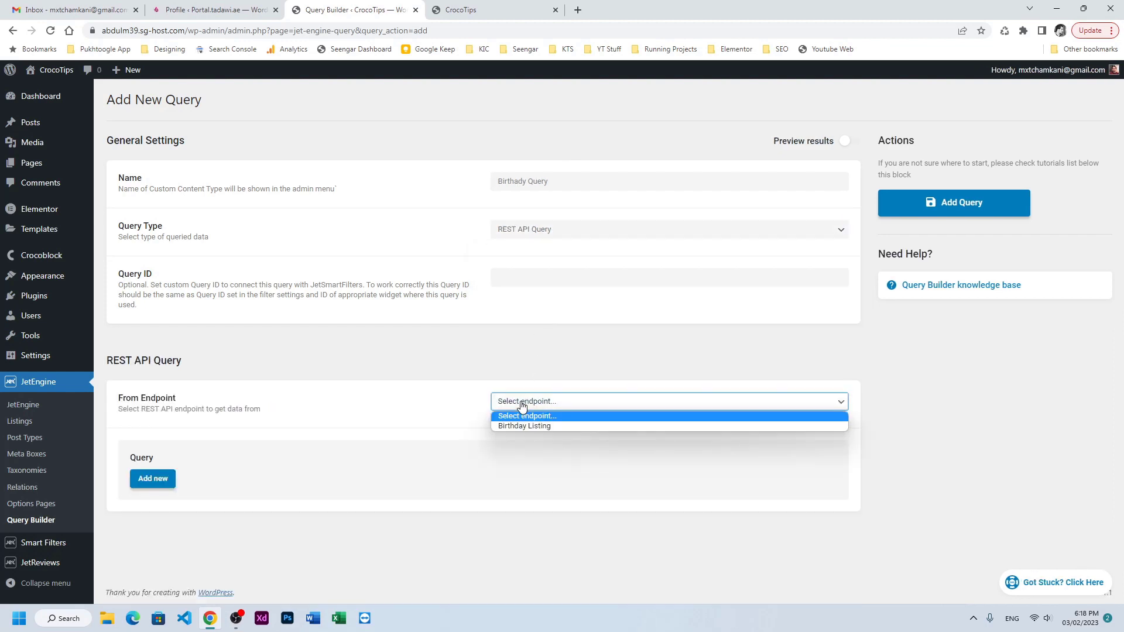
click(521, 426)
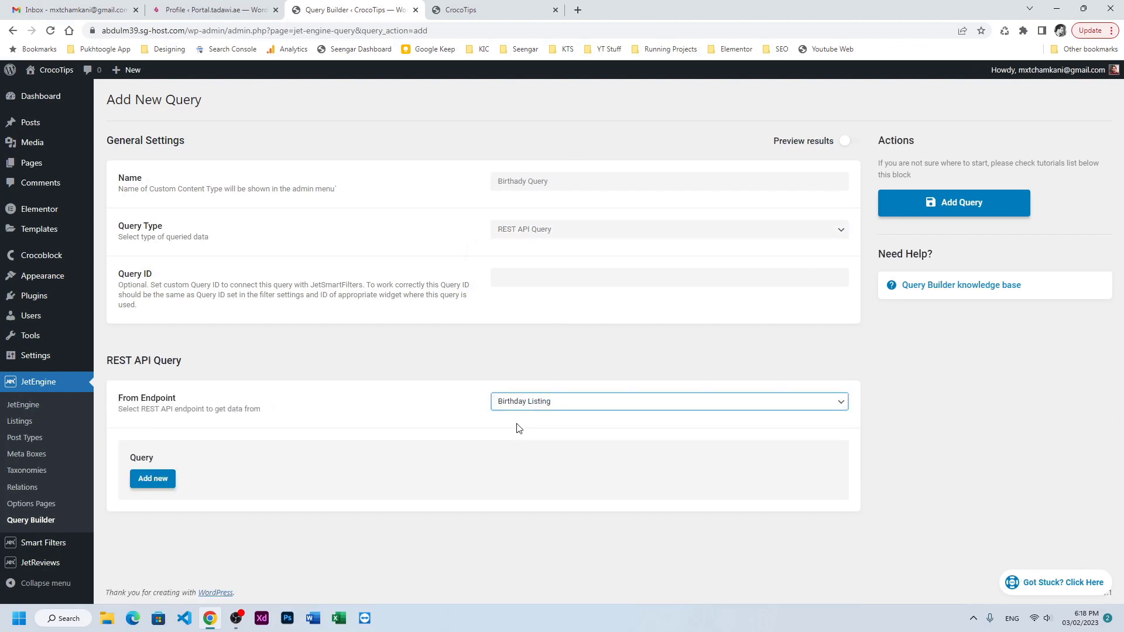
click(846, 141)
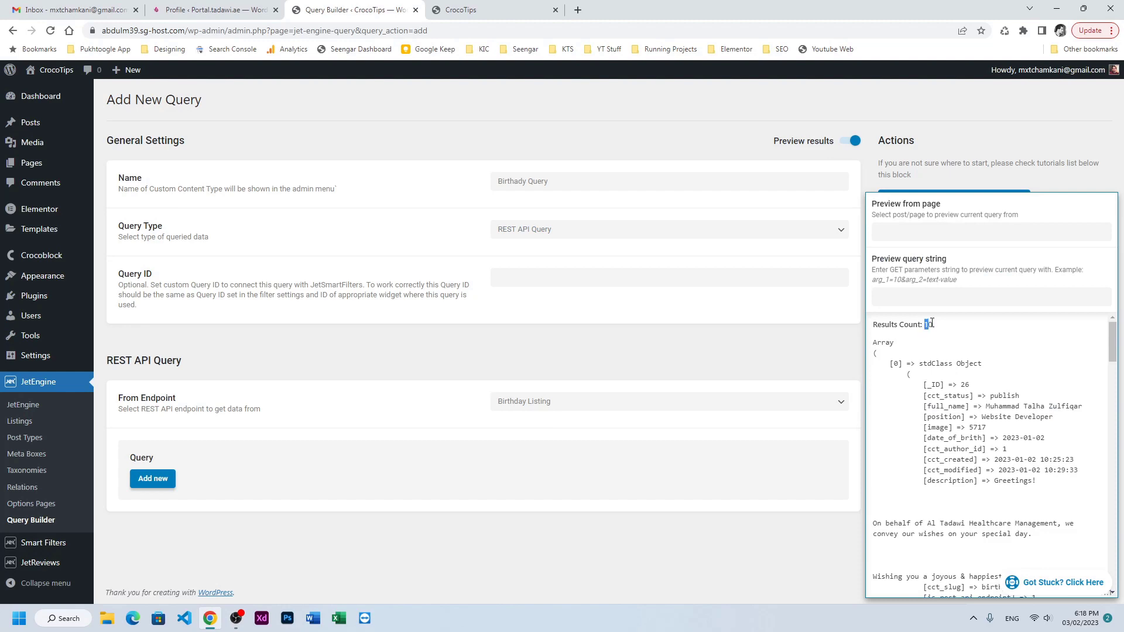
Step: Open the portal's Birth Day items list and compare its item count with the query preview's results count
click(225, 9)
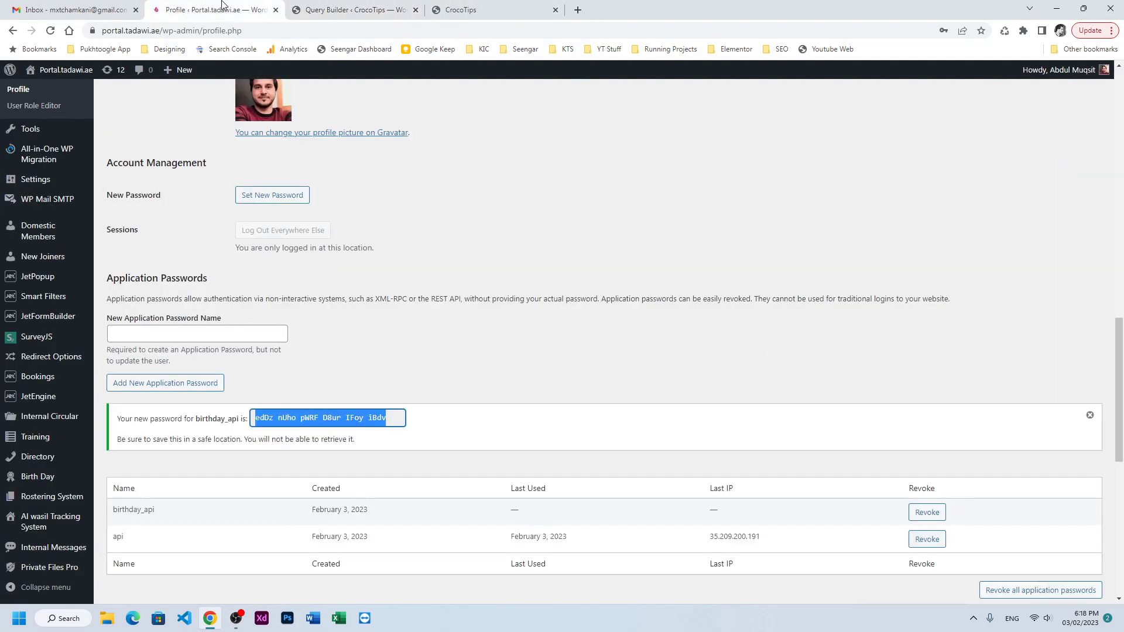
click(485, 6)
click(337, 9)
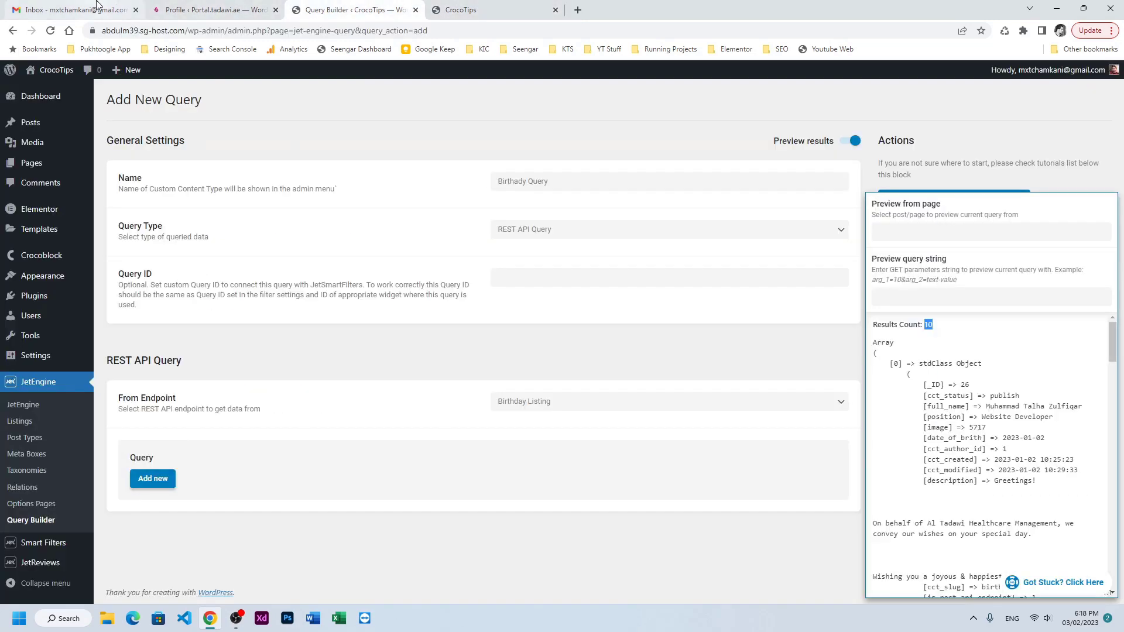
click(504, 13)
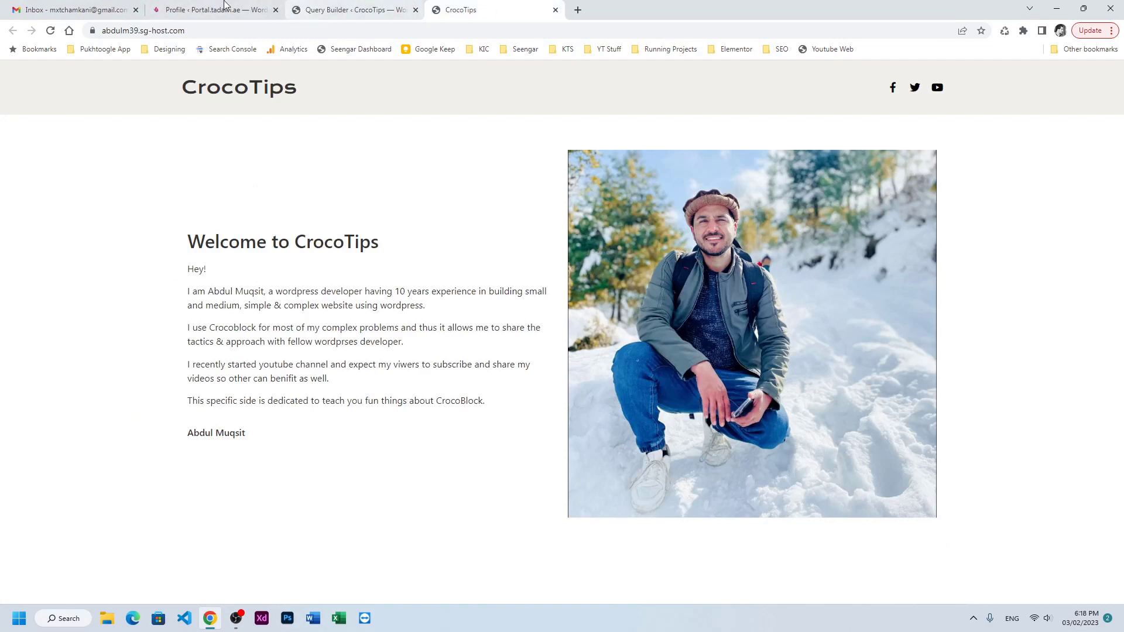
click(205, 7)
scroll(59, 496, down, 5)
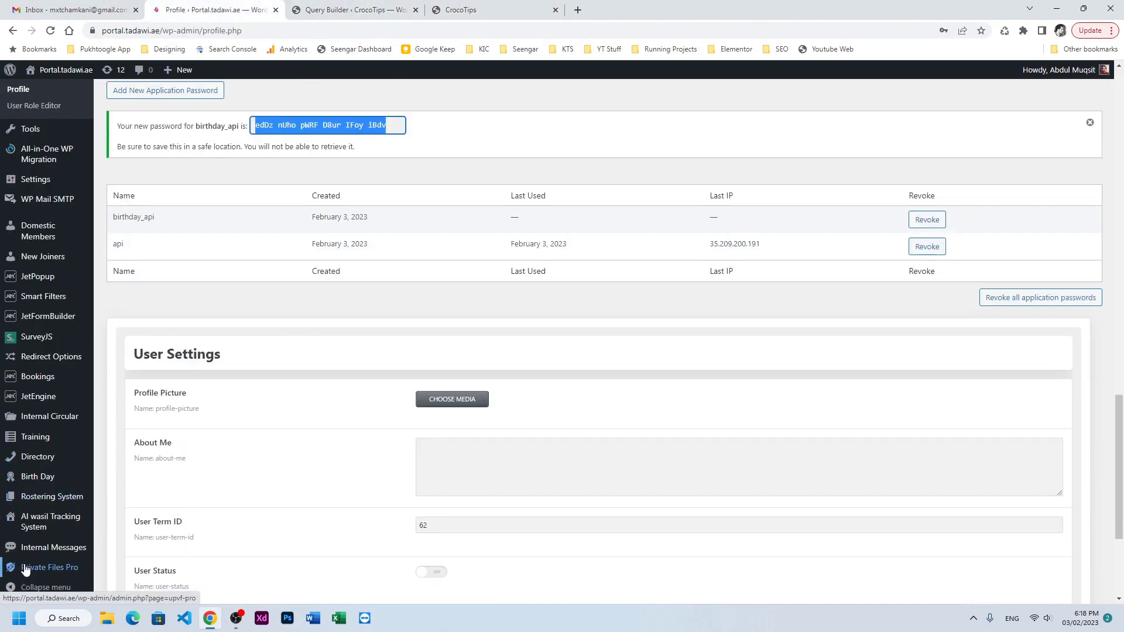
click(51, 480)
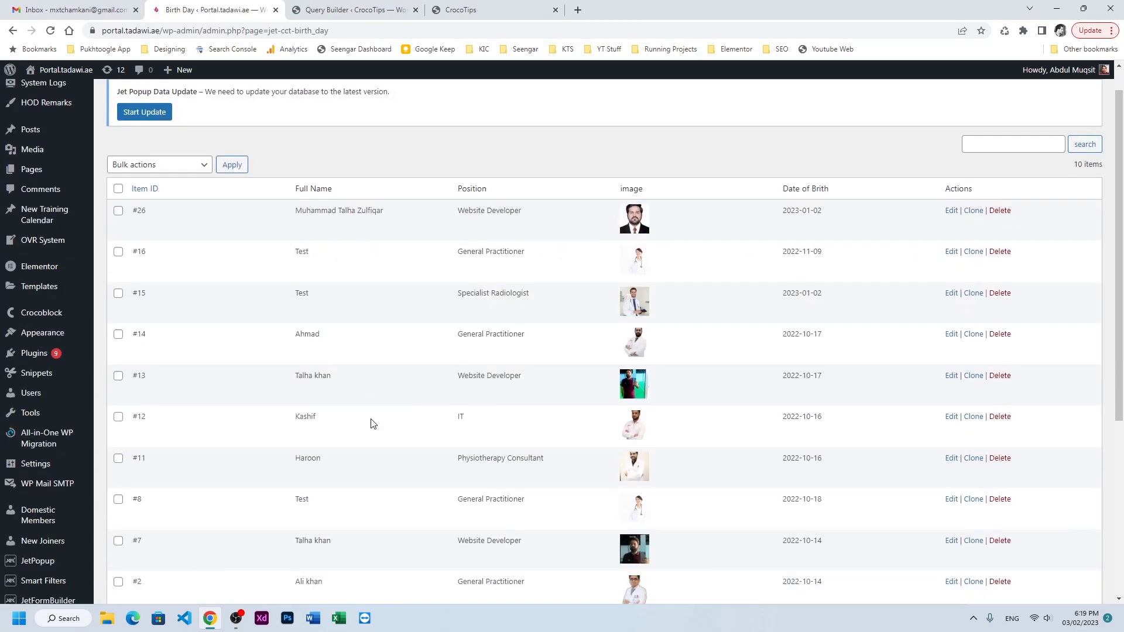
scroll(375, 423, down, 5)
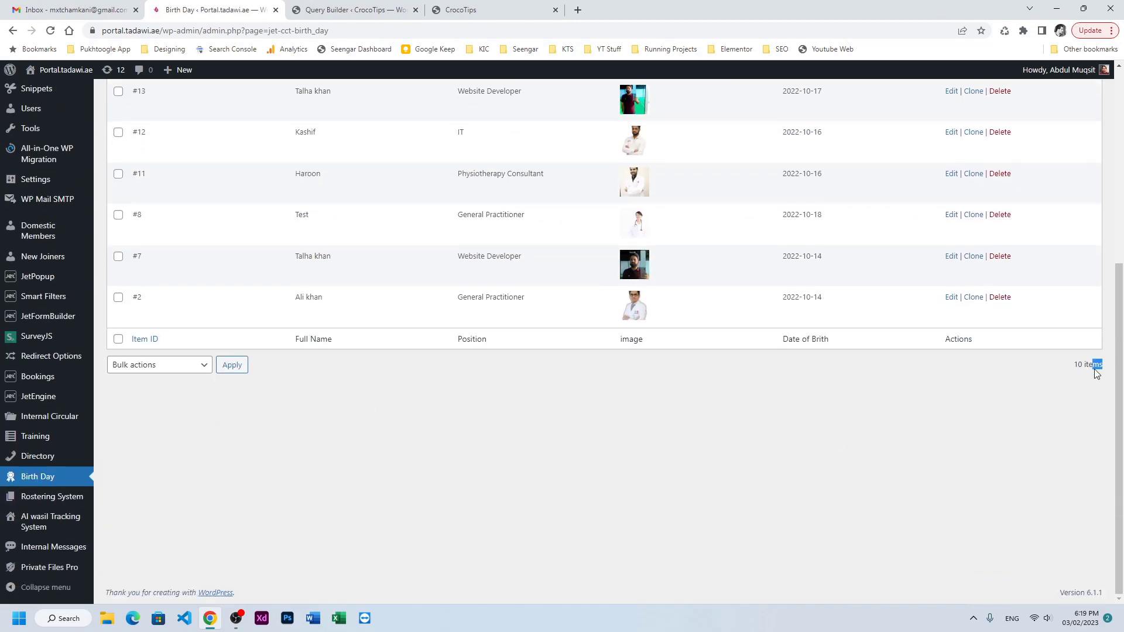
scroll(454, 328, up, 4)
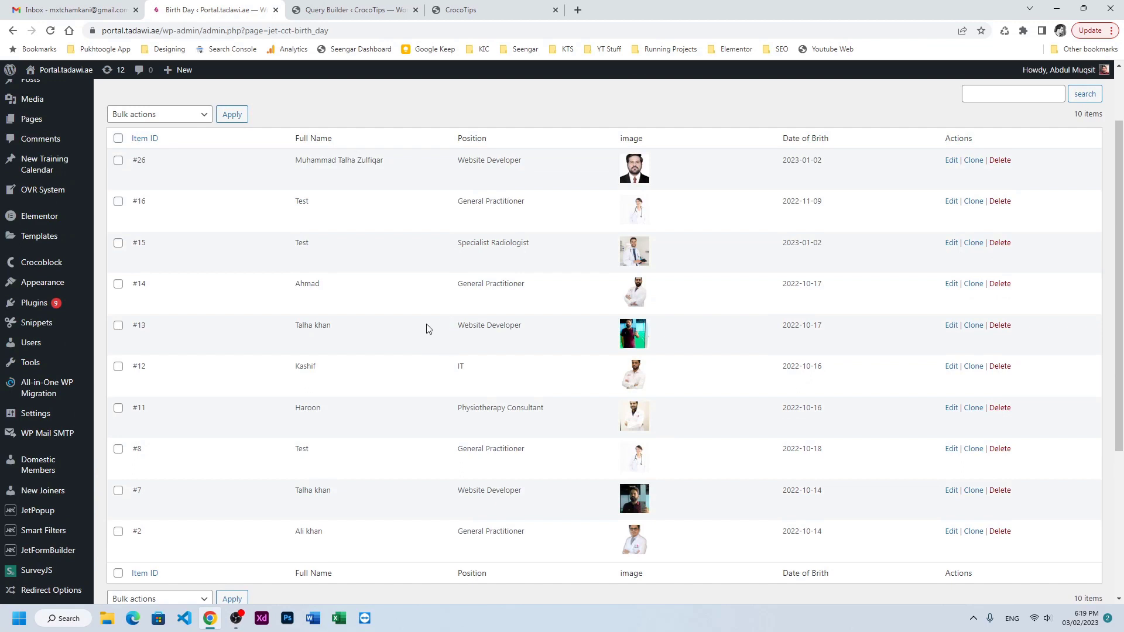
Step: Return to the query form on the CrocoTips site and save the new query
click(354, 5)
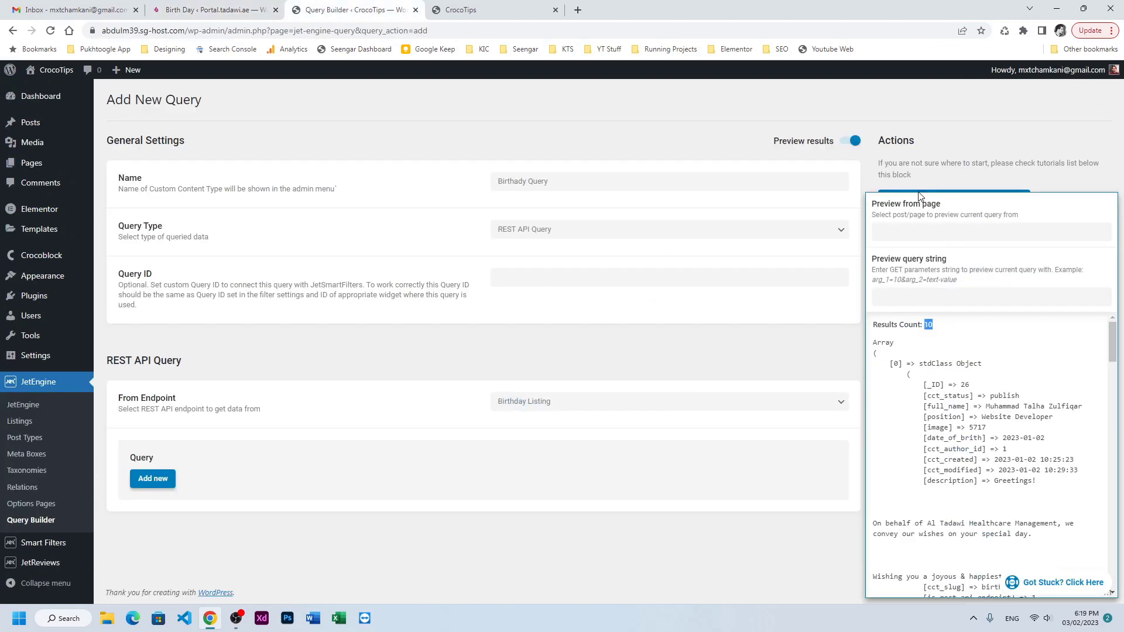
key(F5)
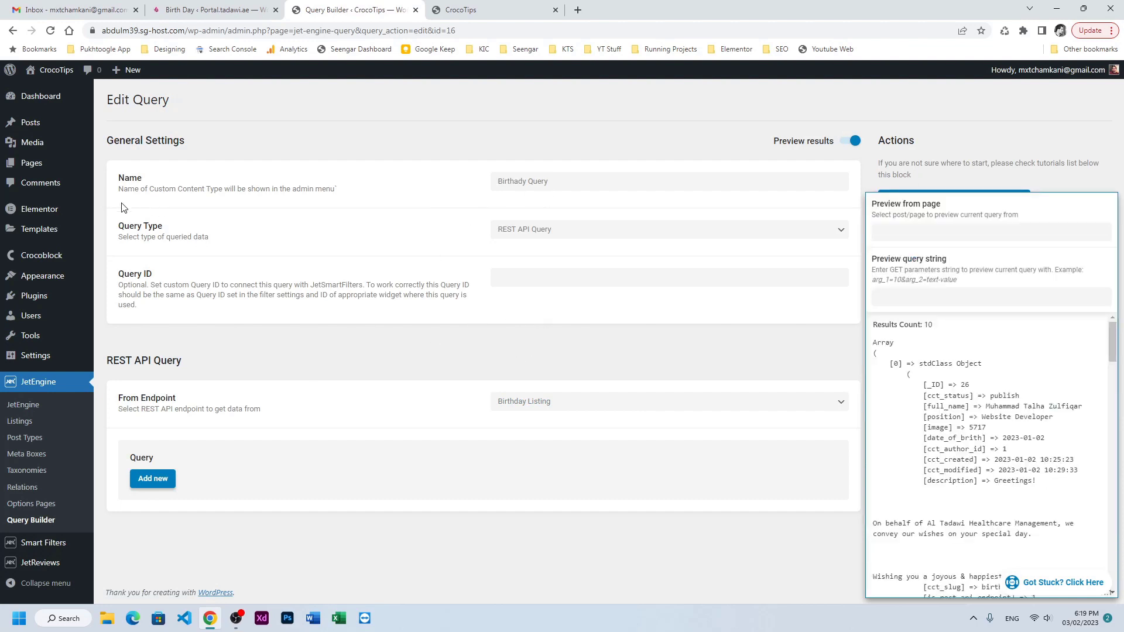
Step: Create a listing item named Birthday Listing Grid with REST API Endpoint as source, the Birthday Listing endpoint and the Elementor view
click(13, 423)
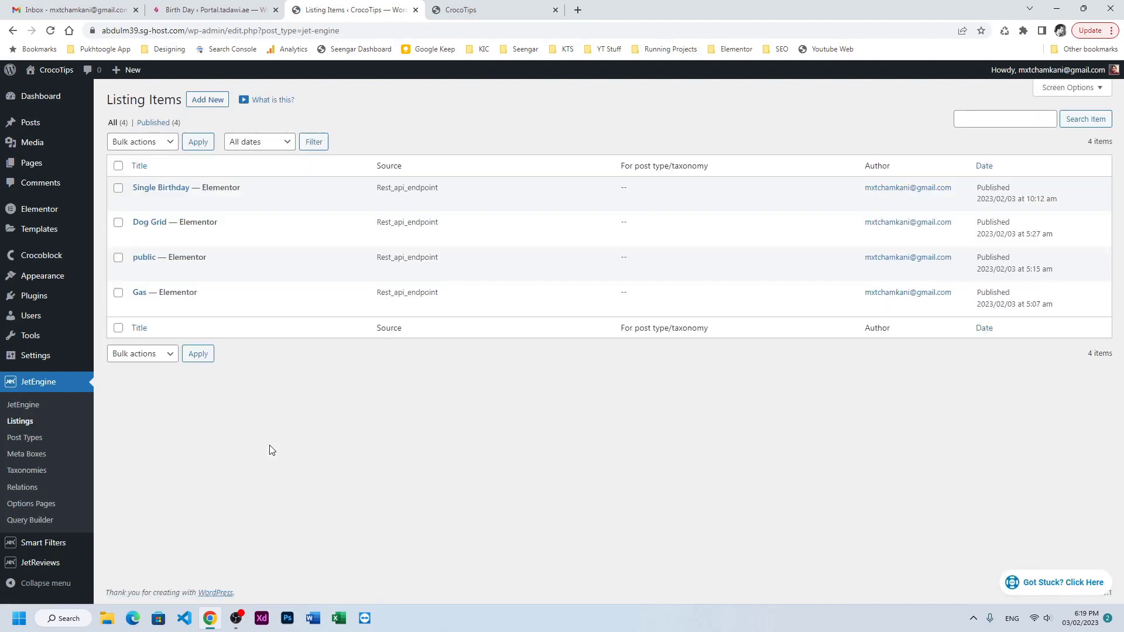
click(219, 102)
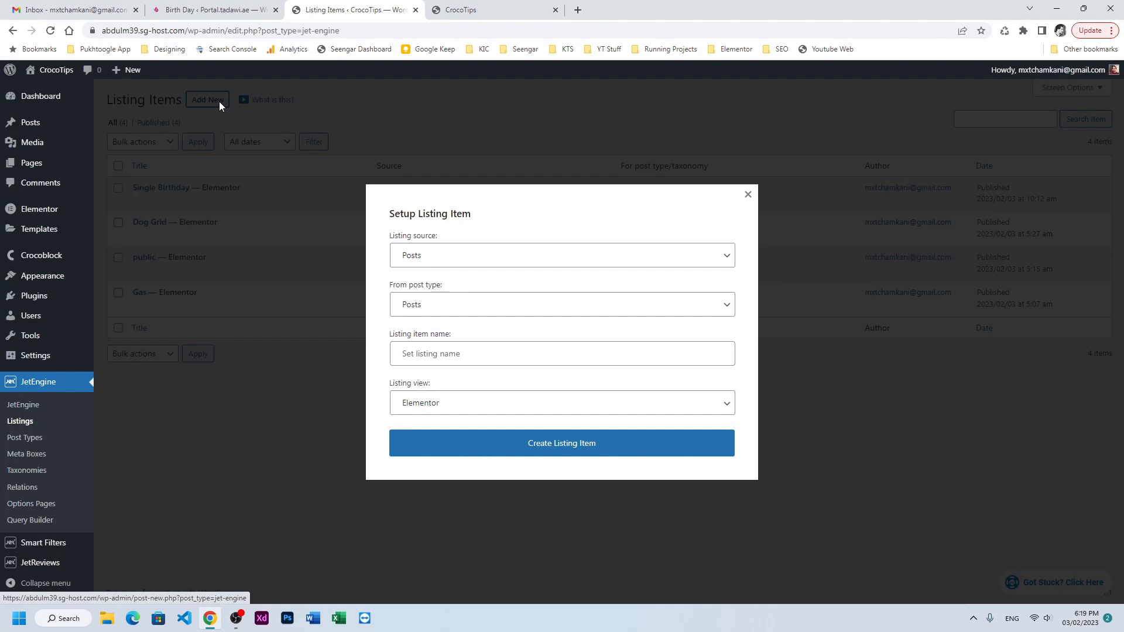
click(429, 260)
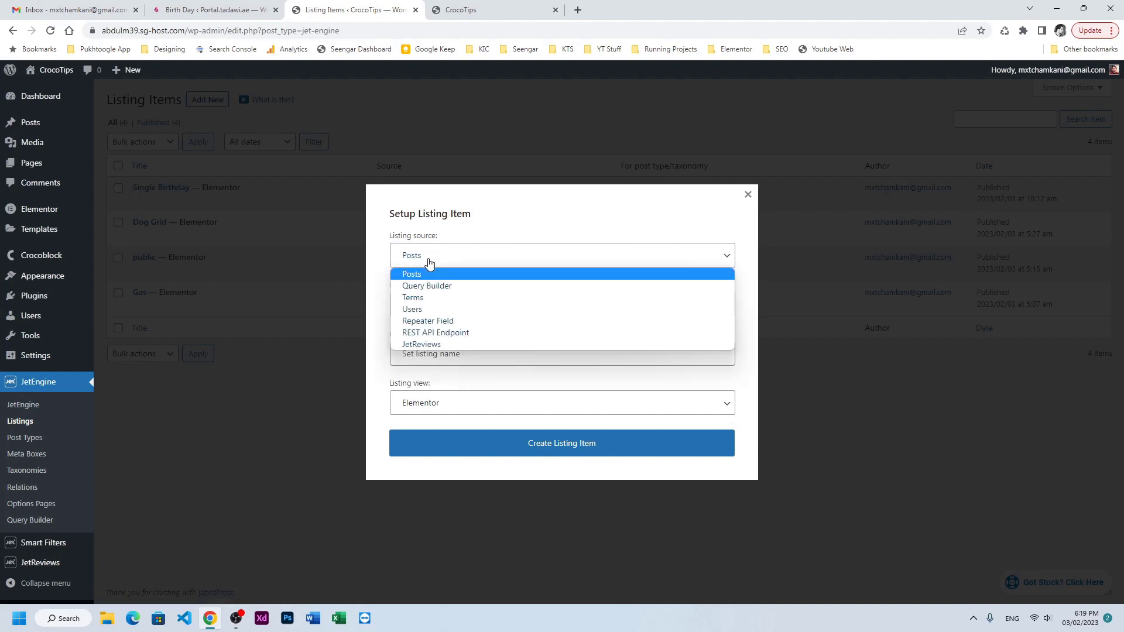
click(450, 334)
click(435, 305)
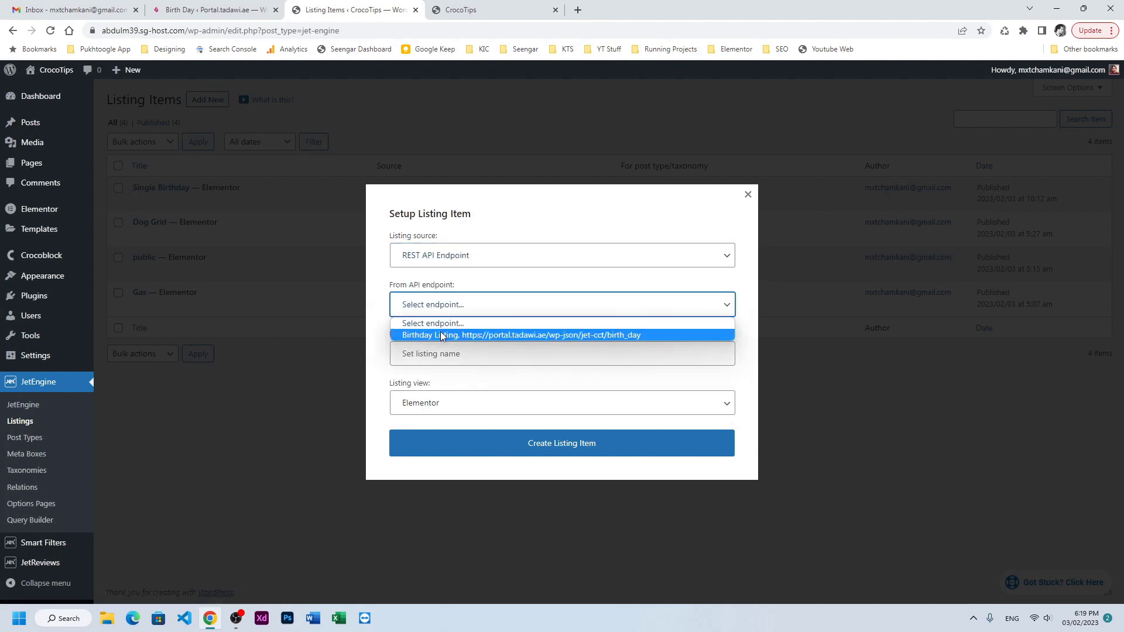
click(441, 332)
click(456, 358)
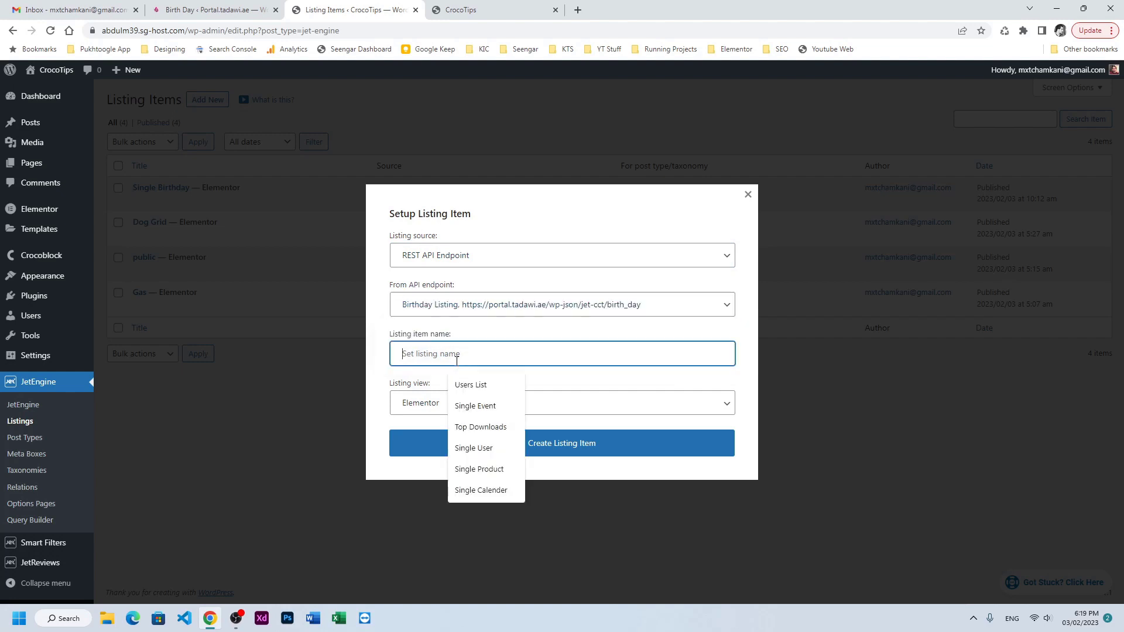
text(Birt)
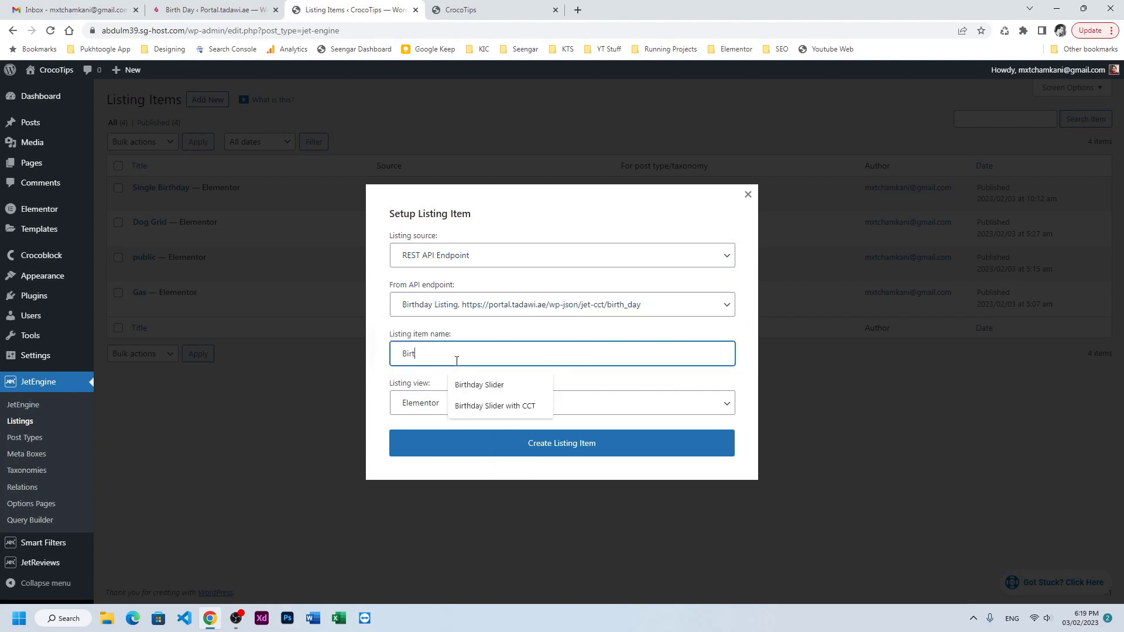
text(hday Listing Grid)
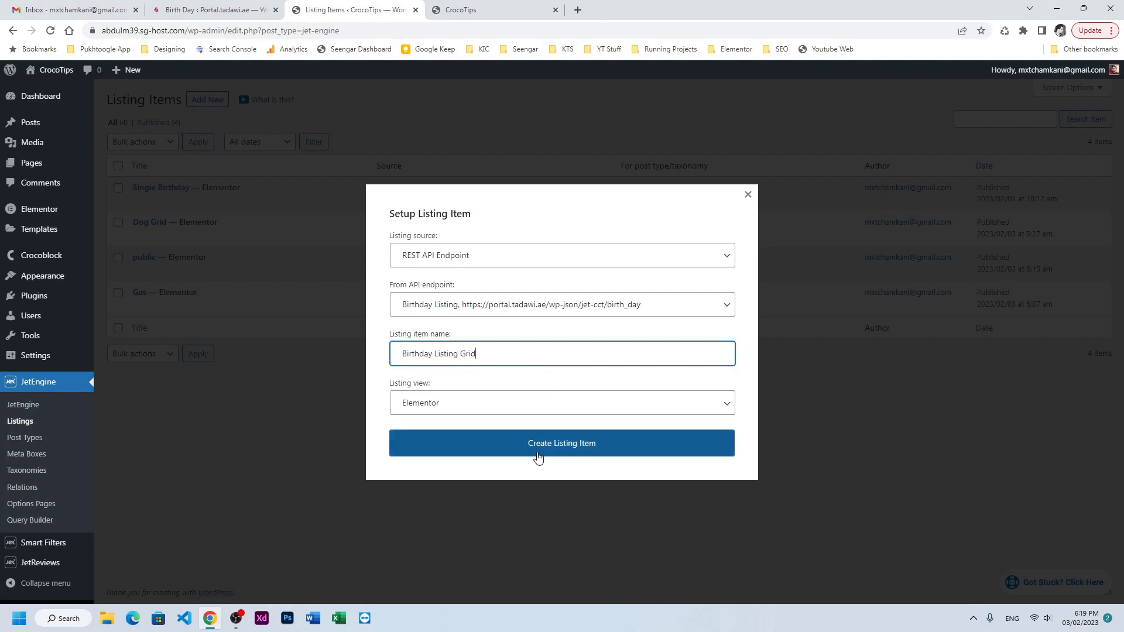
click(532, 453)
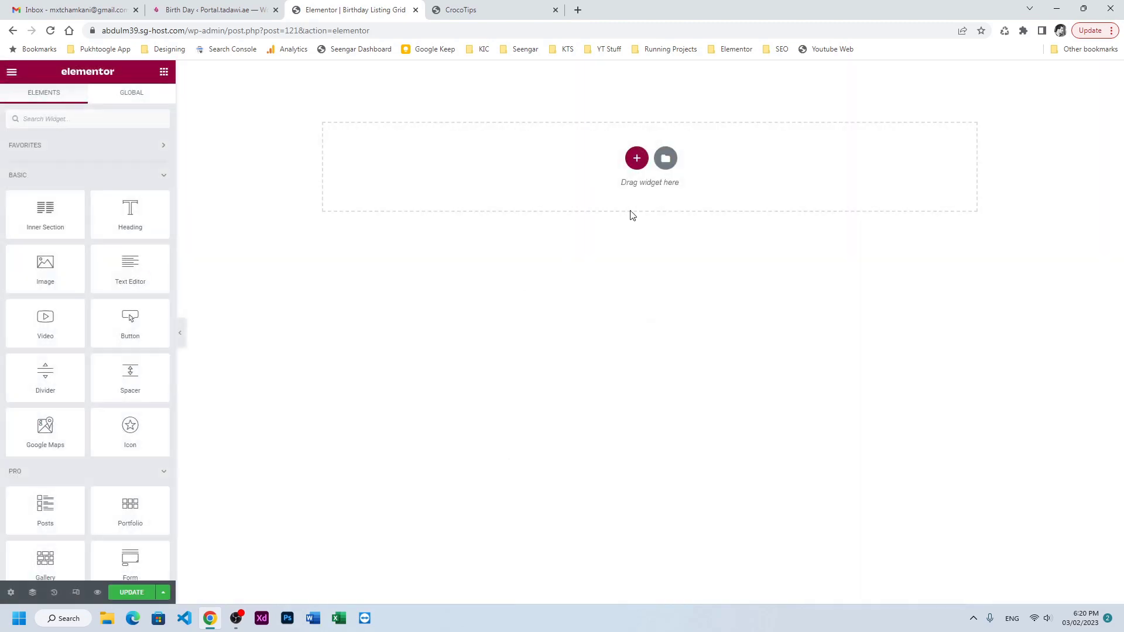
Step: Add a single-column section containing a Dynamic Field widget with the Birthday Listing endpoint's _ID as its object field
click(638, 160)
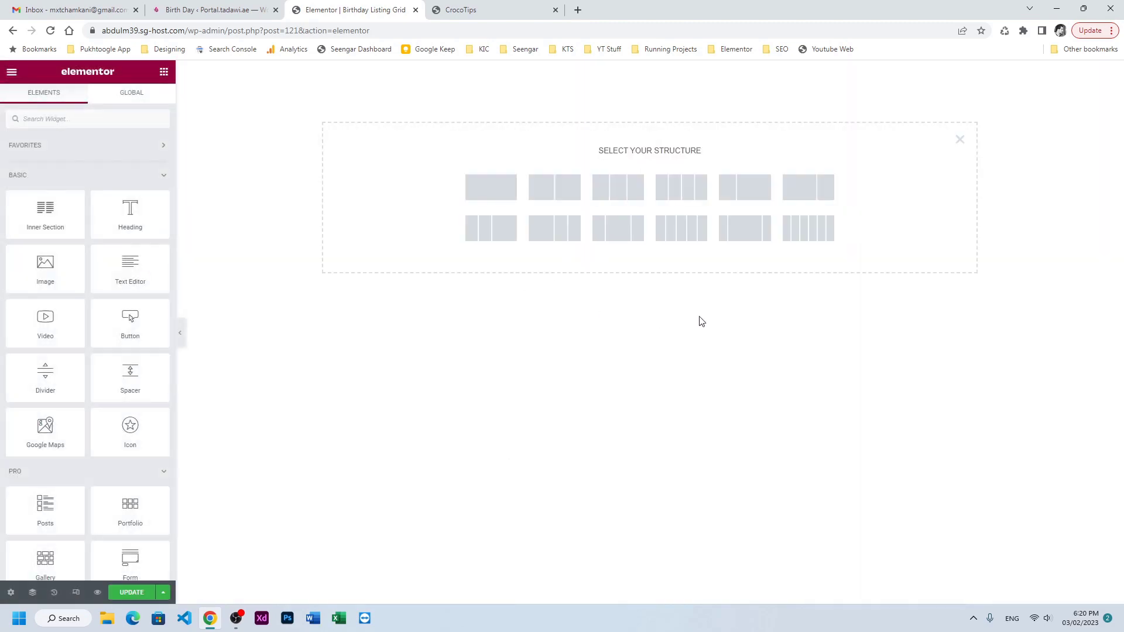
click(486, 200)
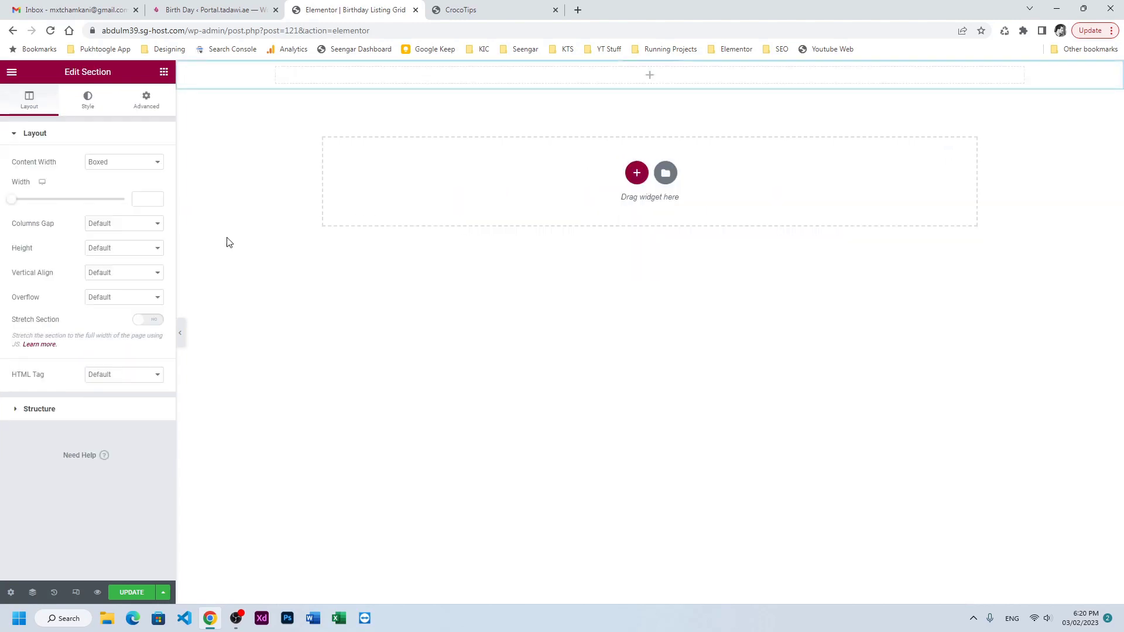
click(164, 71)
text(dynam)
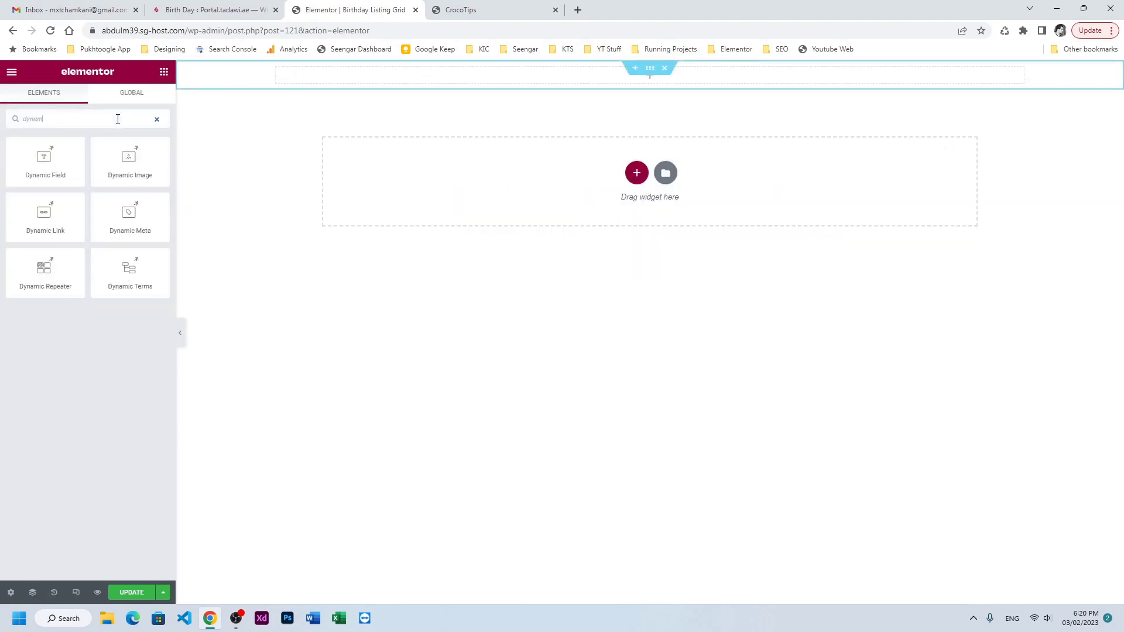
drag(44, 161, 322, 76)
click(121, 188)
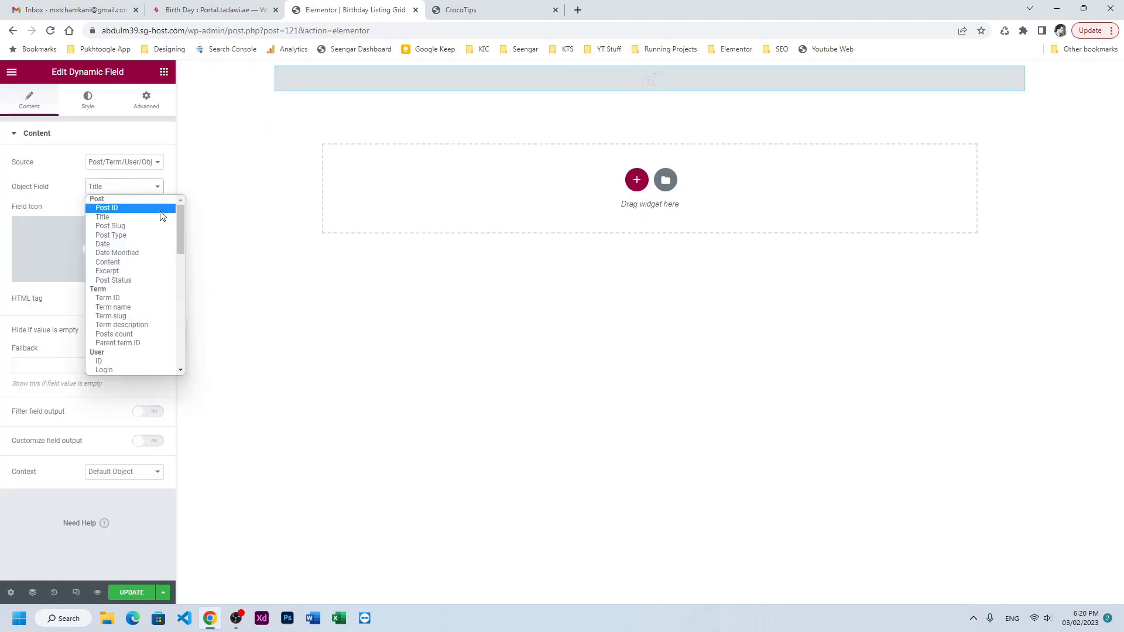
drag(179, 219, 183, 324)
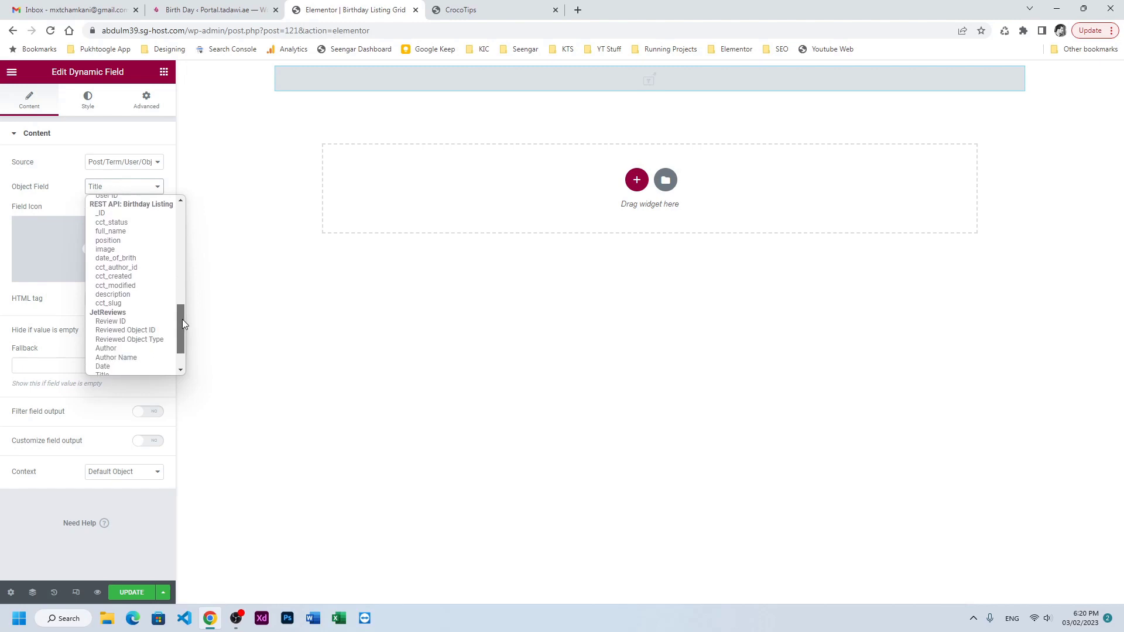
click(122, 214)
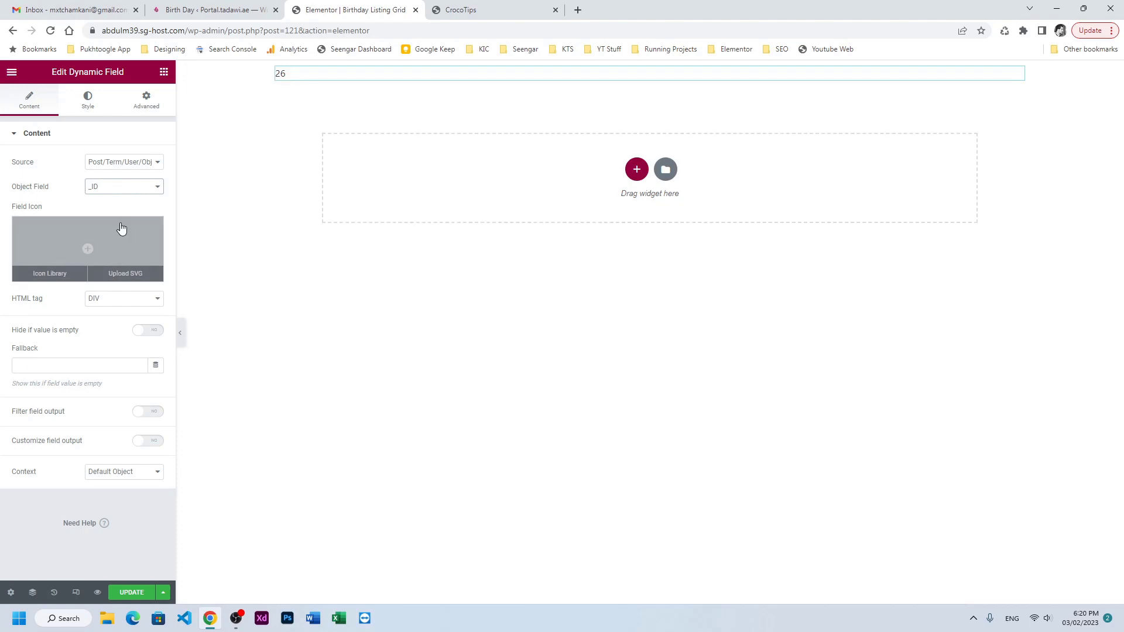
Step: Enable customized output for the _ID field and set its field format to "ID: %s"
click(150, 446)
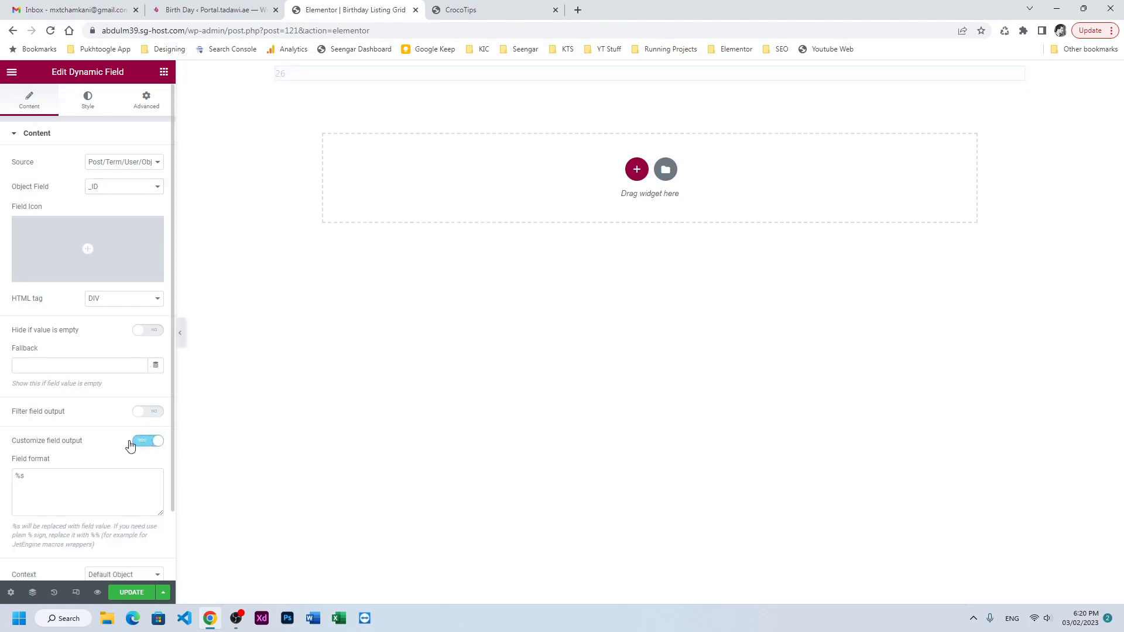
scroll(111, 442, down, 1)
click(70, 418)
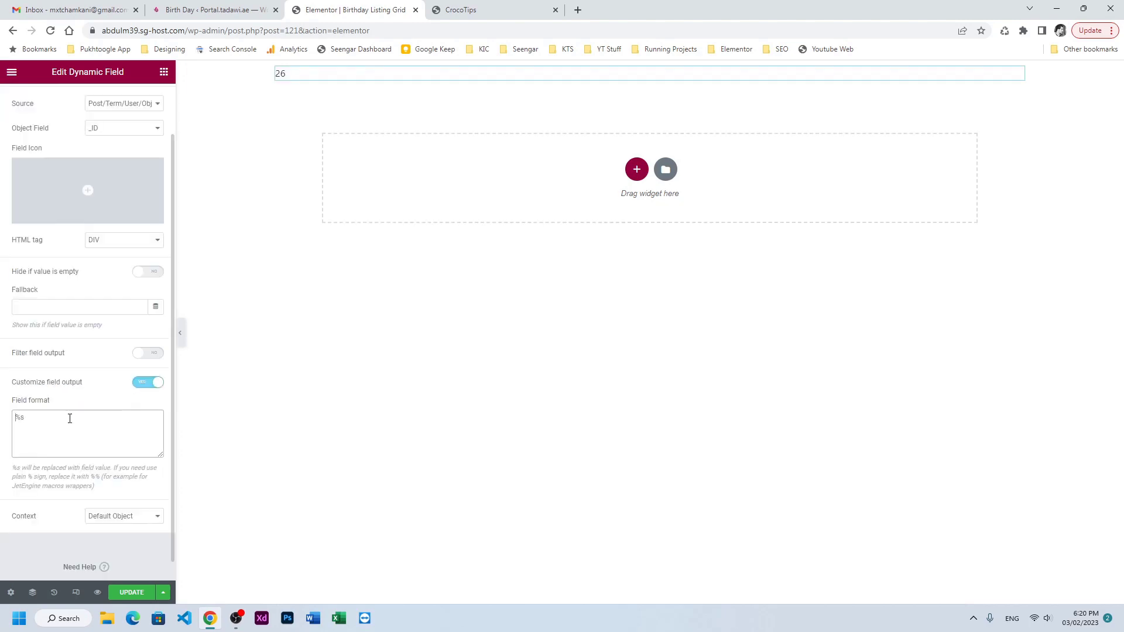
text(ID:)
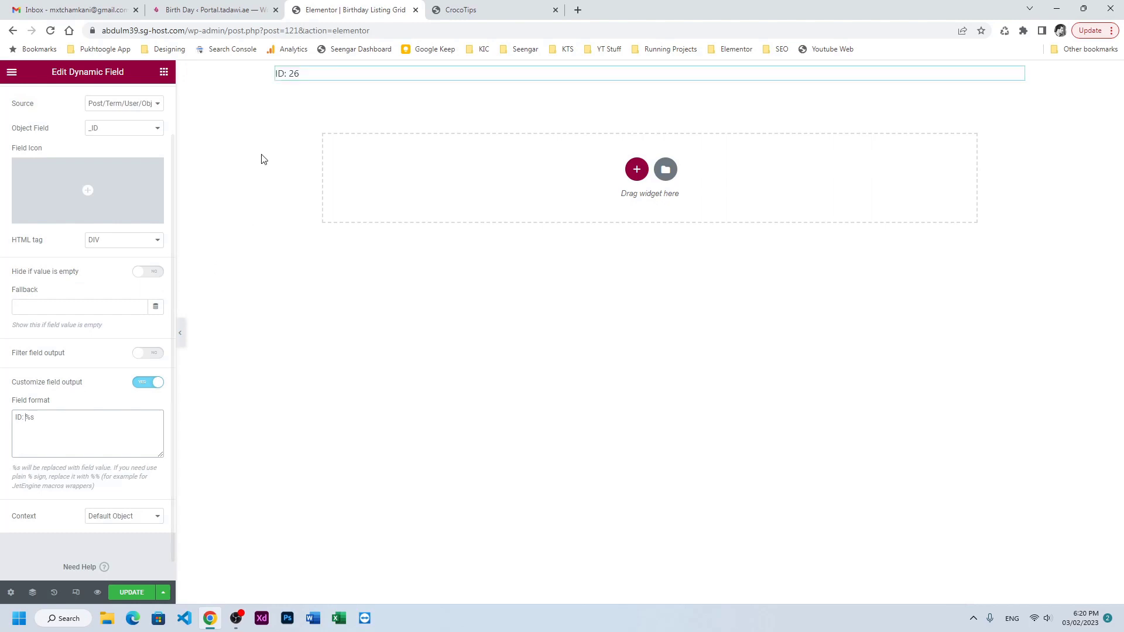
Step: Duplicate the ID field and make the copy show full_name with the format "Full Name: %s"
right_click(304, 77)
click(339, 104)
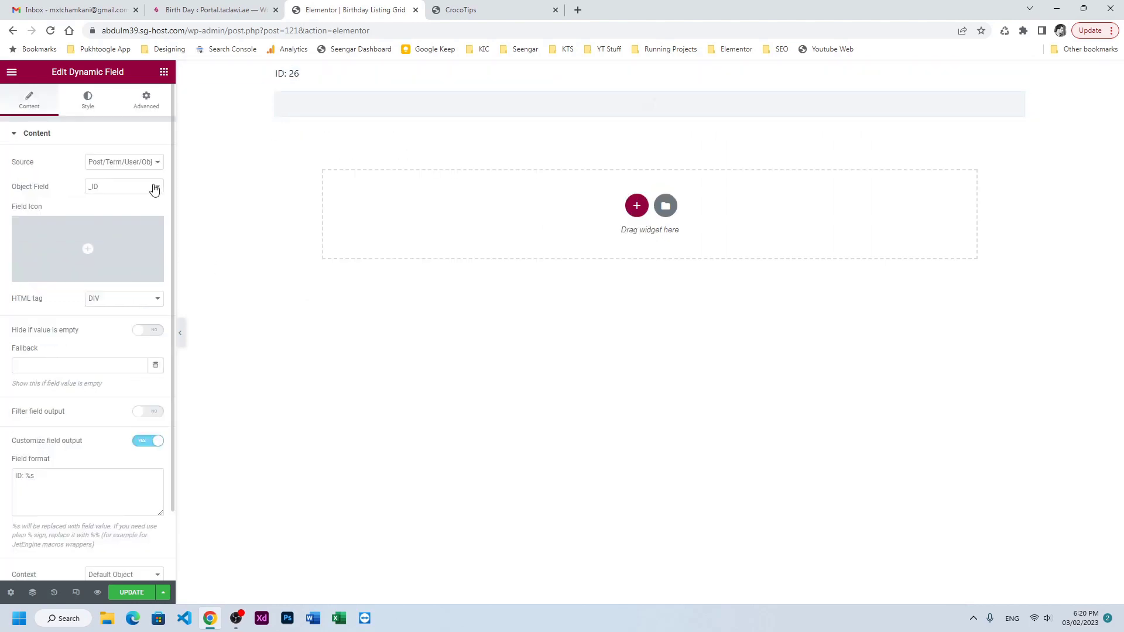
click(154, 188)
scroll(150, 321, down, 3)
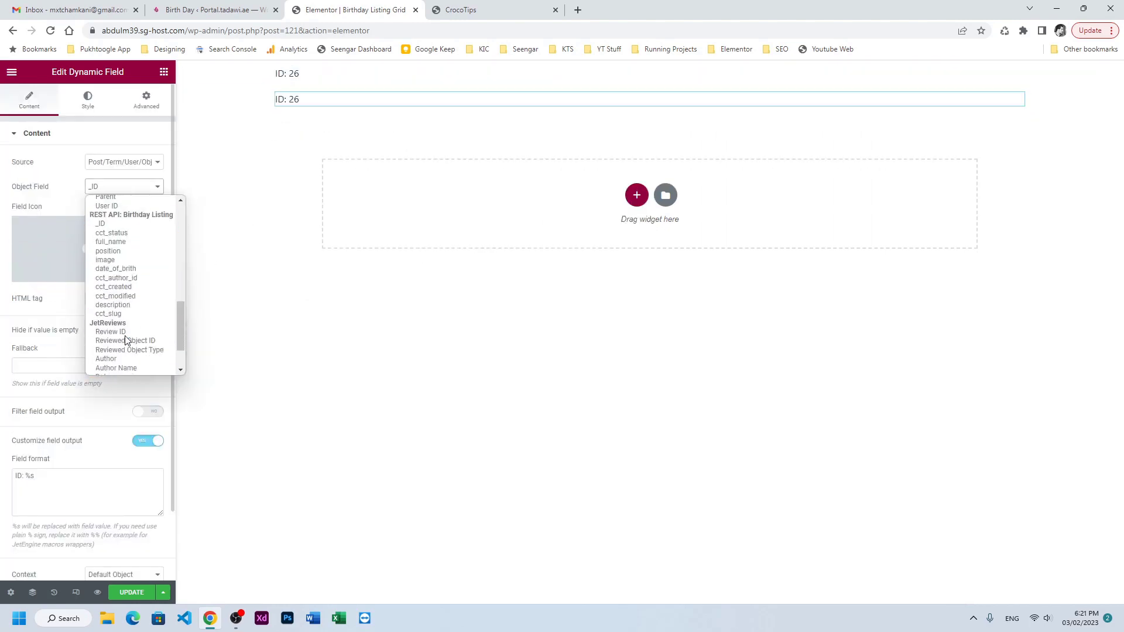
scroll(124, 335, up, 2)
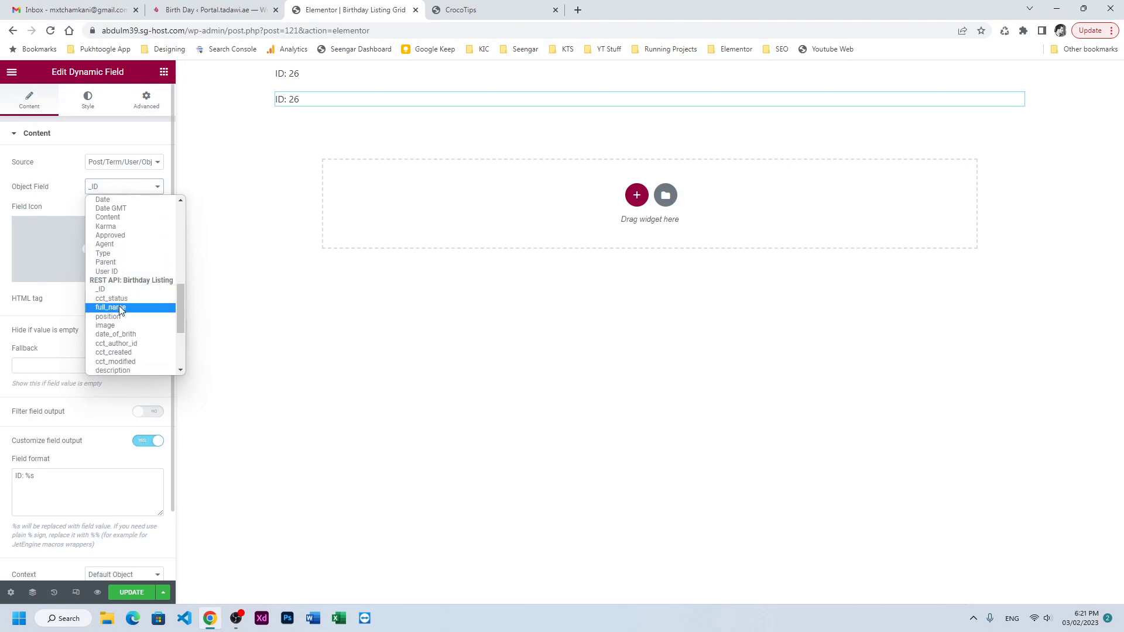
click(118, 307)
scroll(68, 404, down, 2)
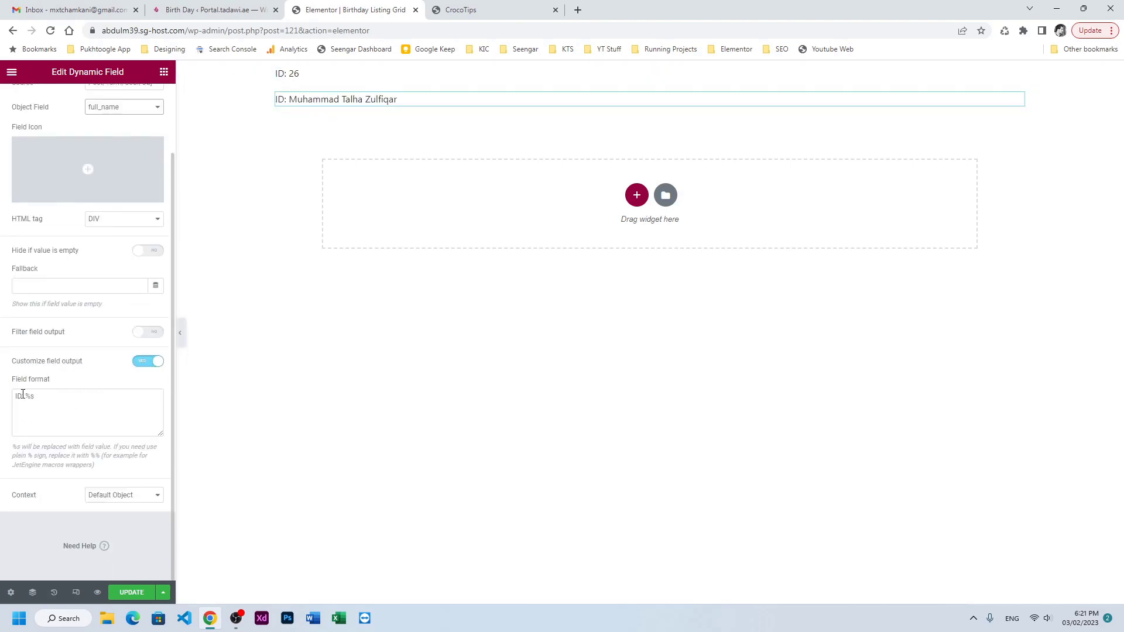
text(Full Name:)
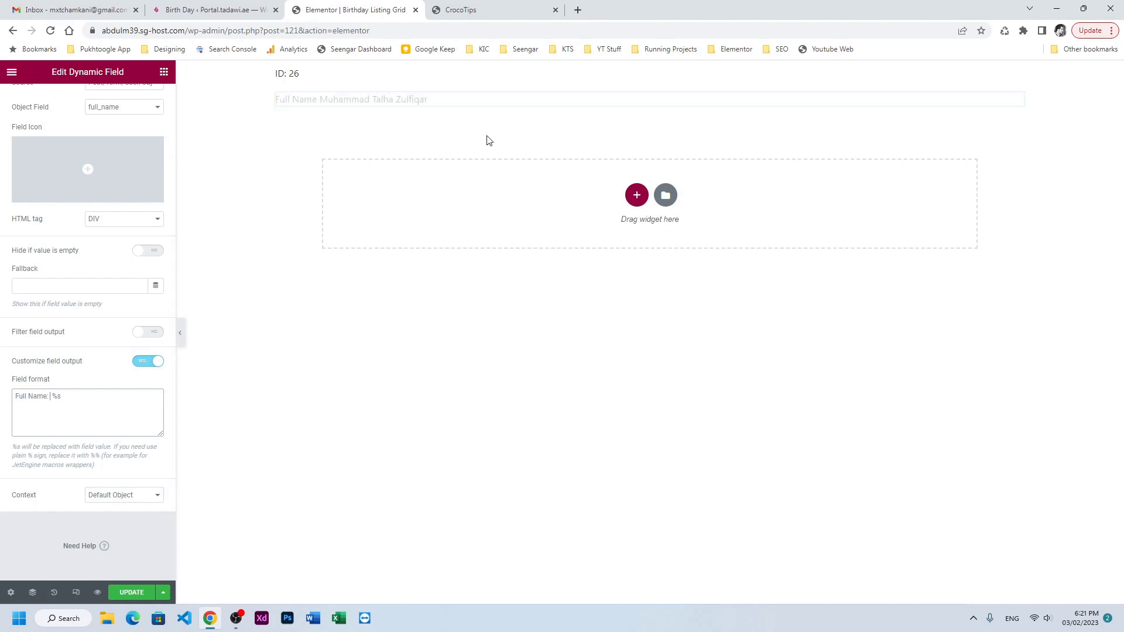
Step: Duplicate the full name field and make the copy show position with the format "Position: %s"
right_click(391, 98)
click(415, 123)
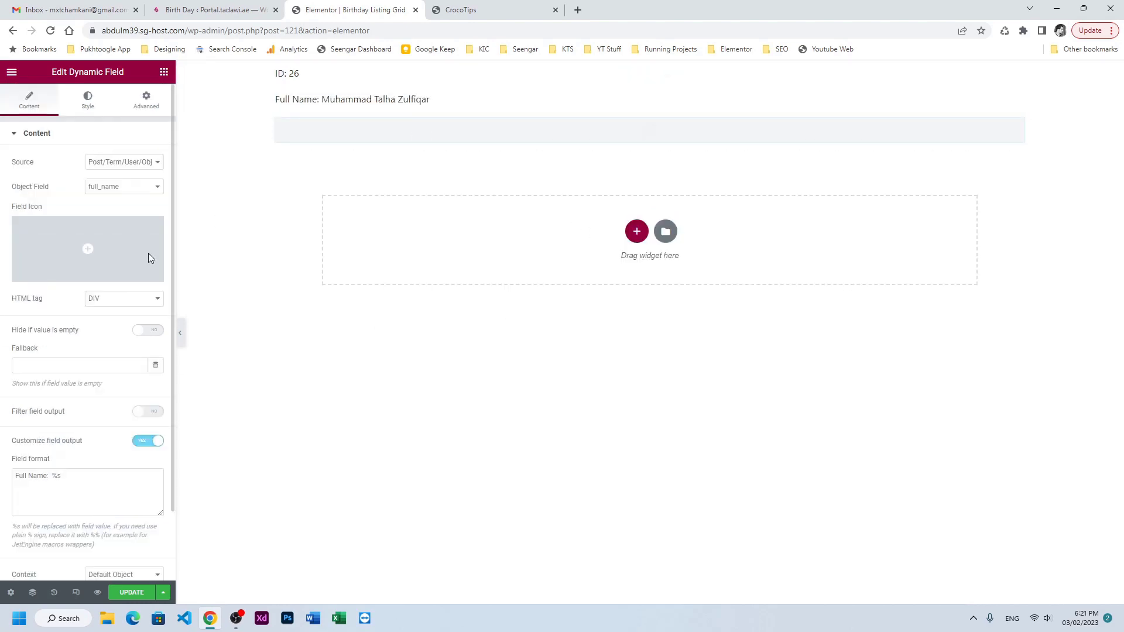
click(125, 188)
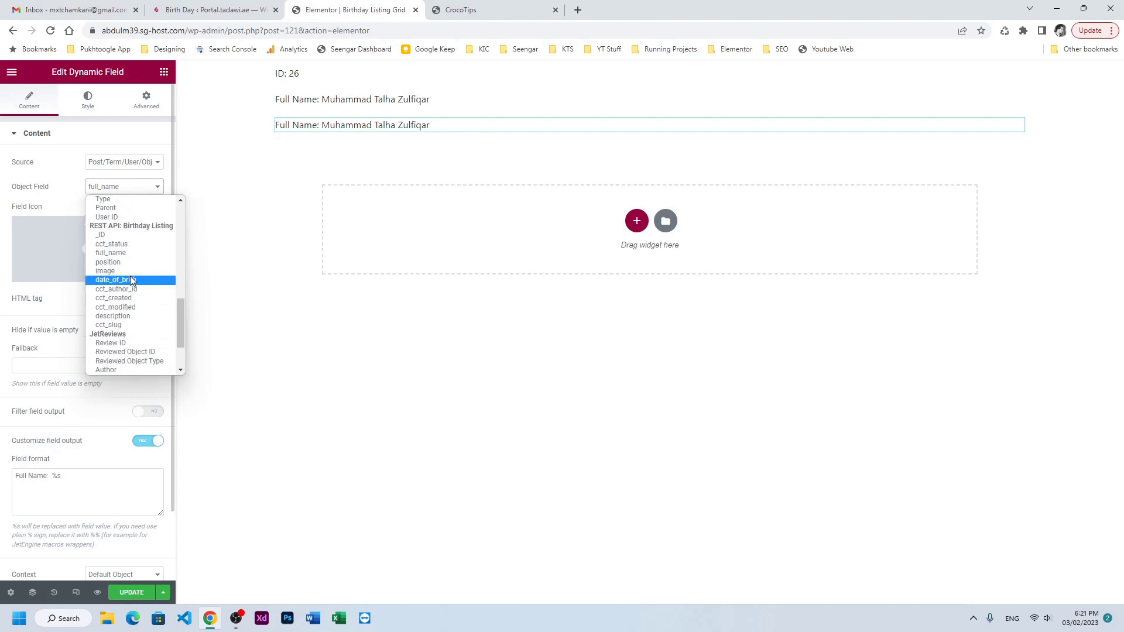
click(124, 258)
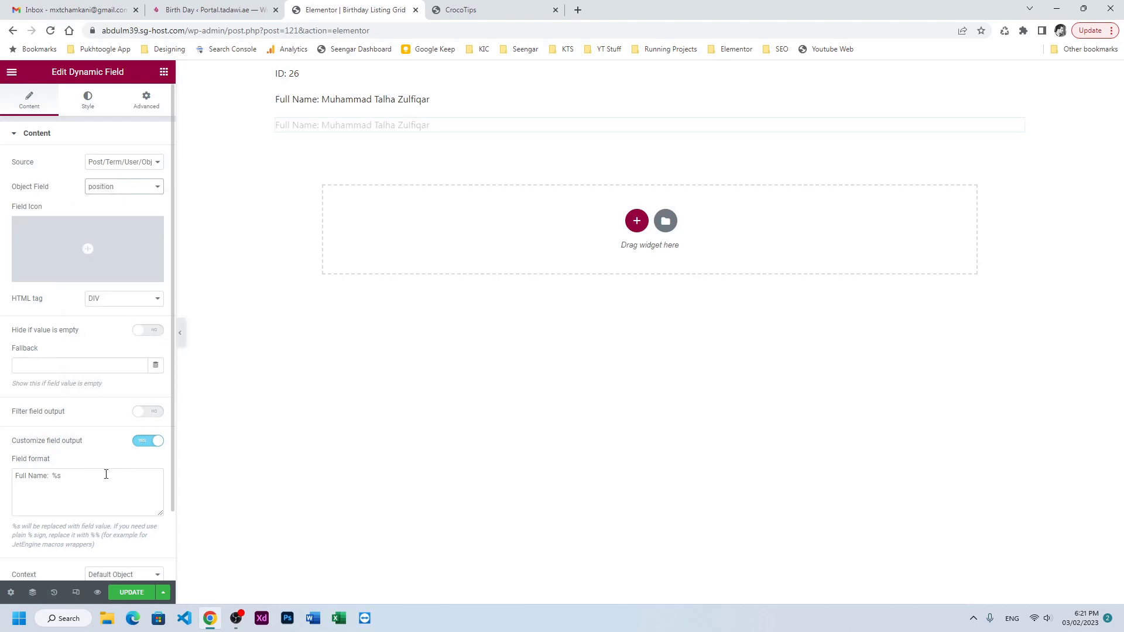
drag(48, 476, 2, 476)
text(P)
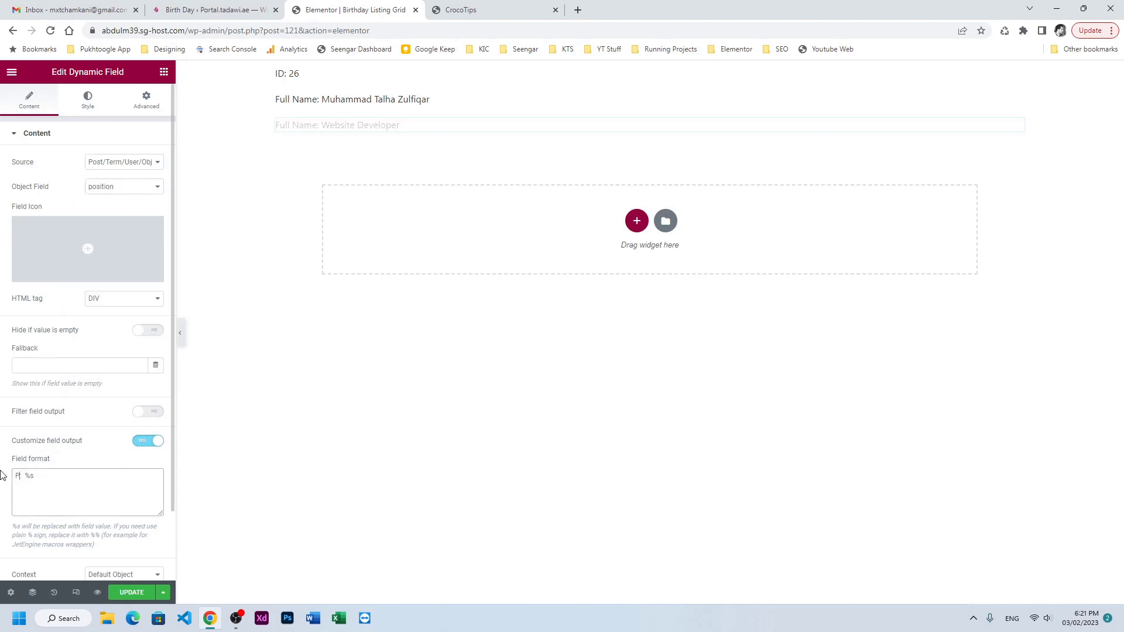
text(o: %s)
key(BackSpace)
text(ition:)
Step: Duplicate the position field and make the copy show date_of_brith with the format "Date of Birth: %s"
right_click(346, 124)
click(371, 150)
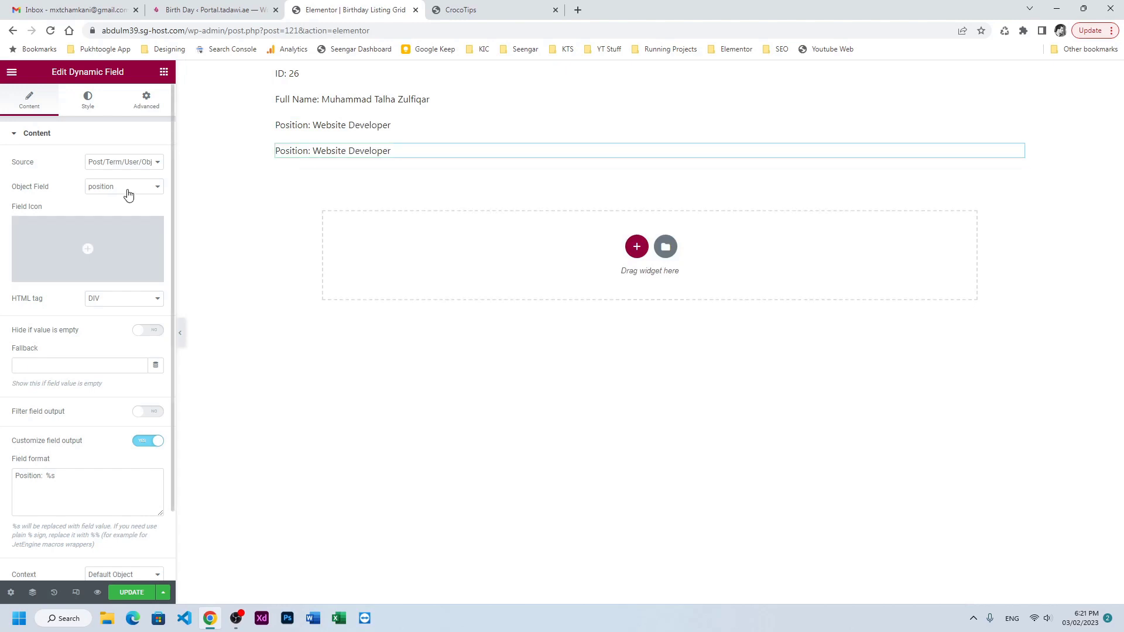
click(128, 189)
scroll(134, 262, down, 4)
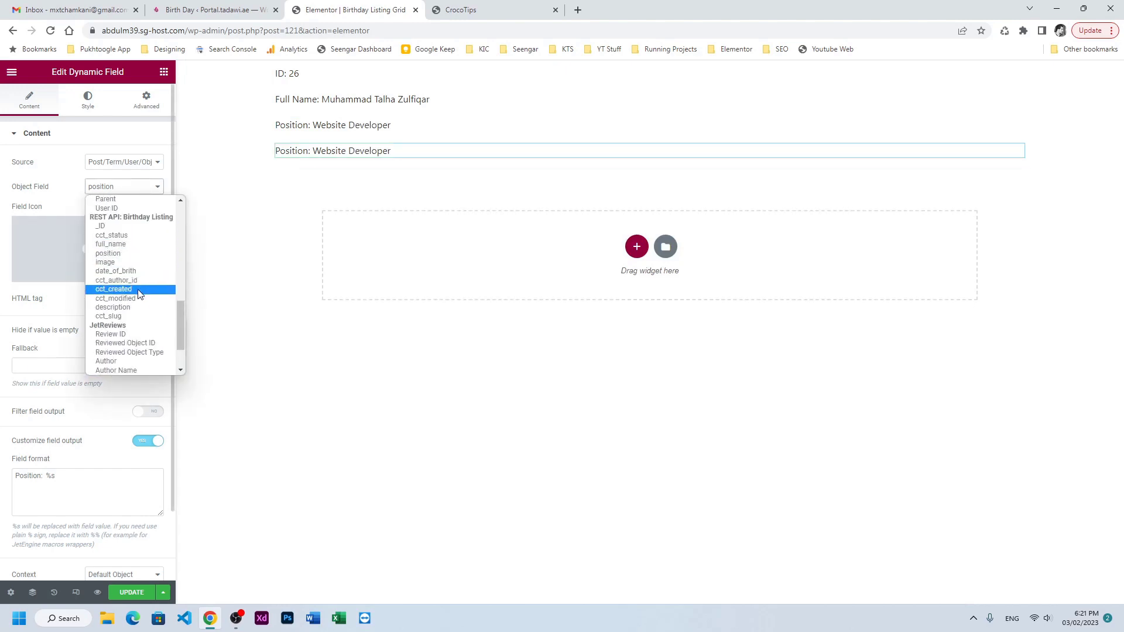
click(141, 272)
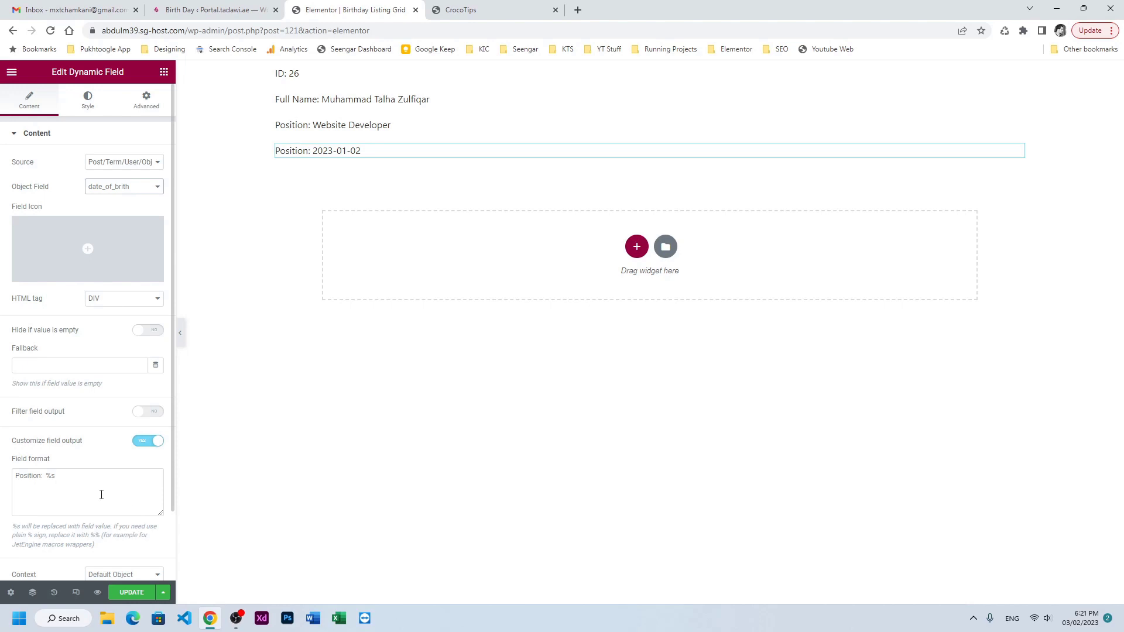
click(36, 477)
double_click(30, 477)
text(Date)
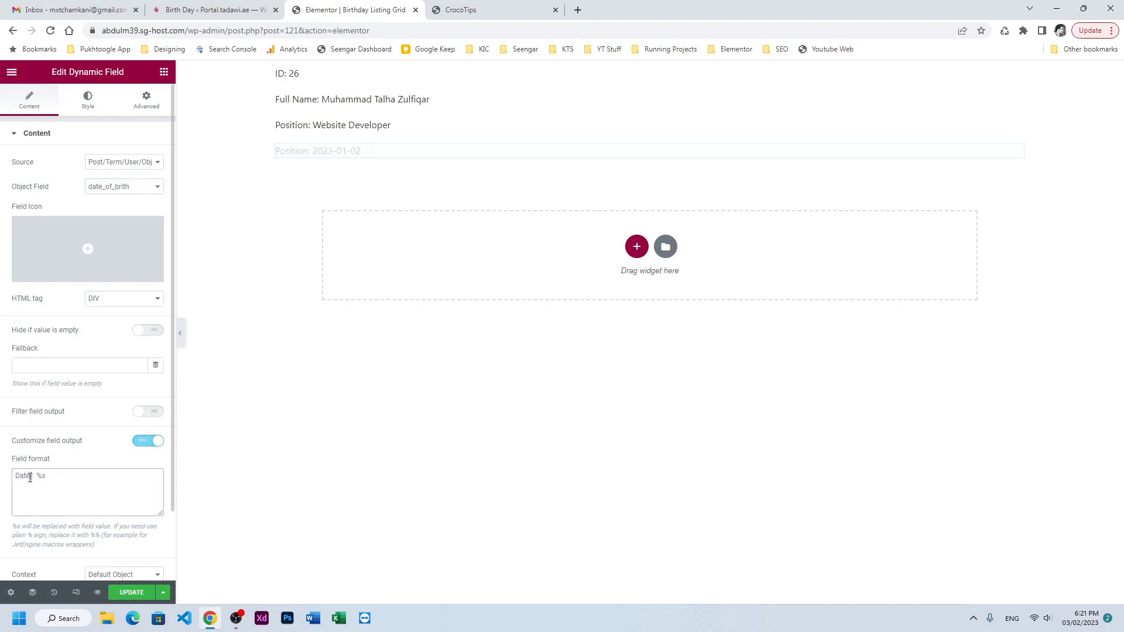
text( of Birth)
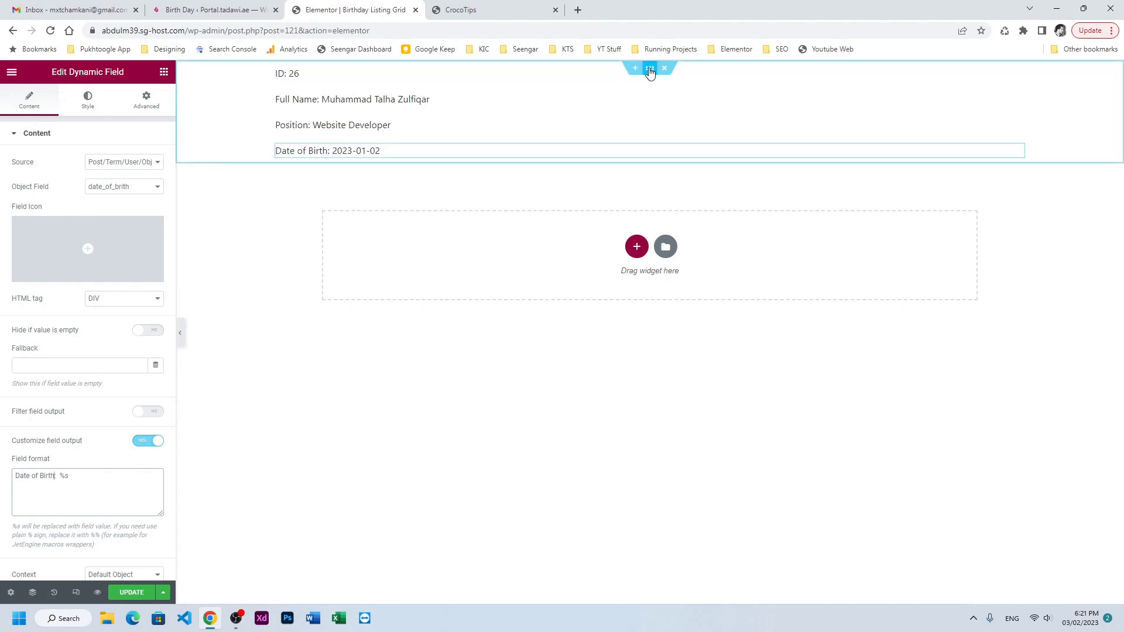
Step: Set the content width of the section holding the dynamic fields to Full Width
click(650, 69)
click(117, 162)
click(98, 184)
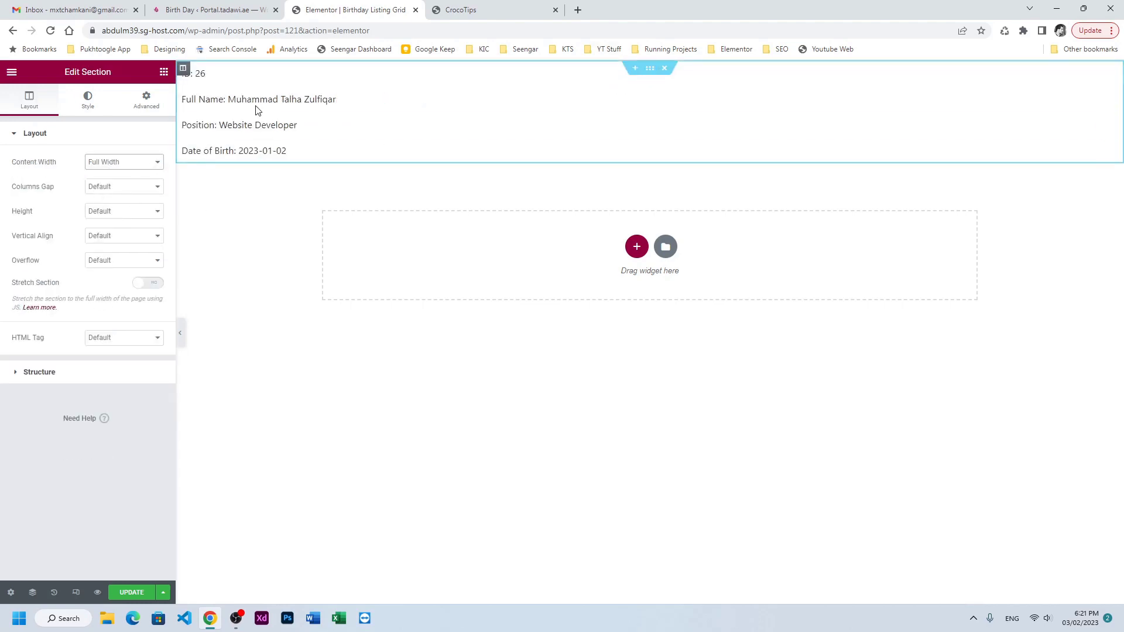
Step: Apply a bold global typography preset to the full name field
click(259, 99)
click(88, 100)
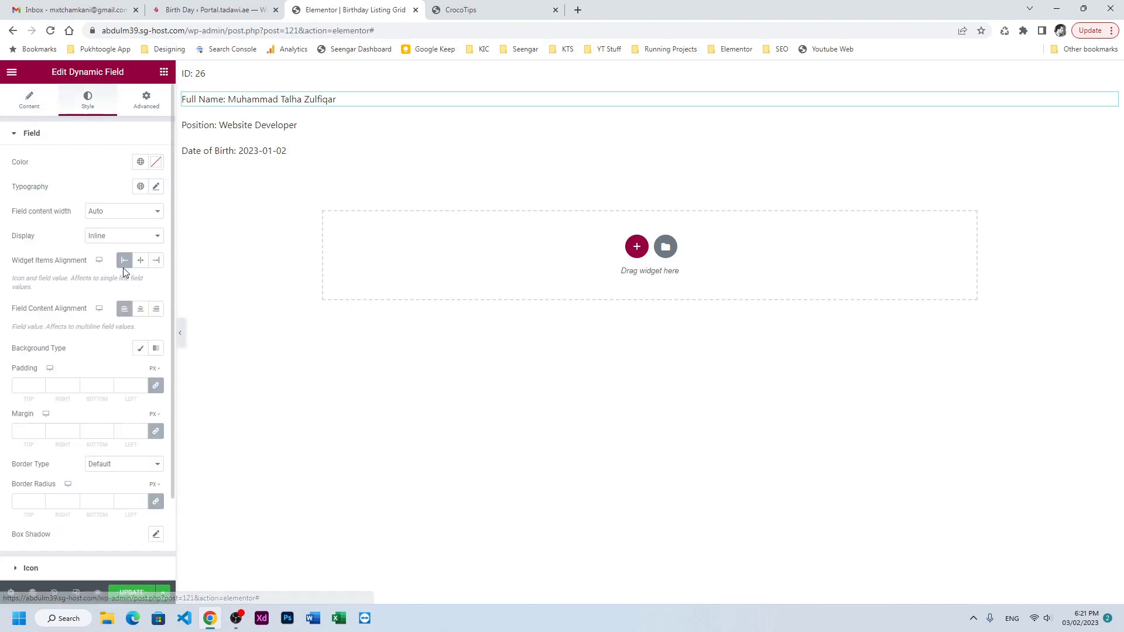
click(141, 186)
click(119, 236)
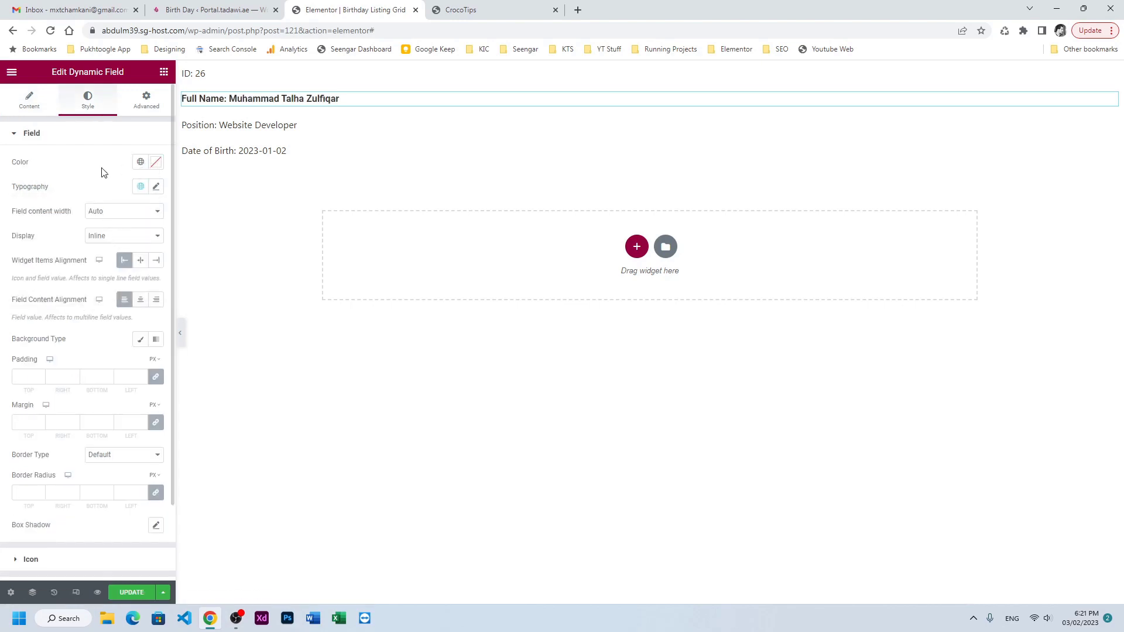
Step: Give the section a classic background in white, #FFFFFF
click(650, 69)
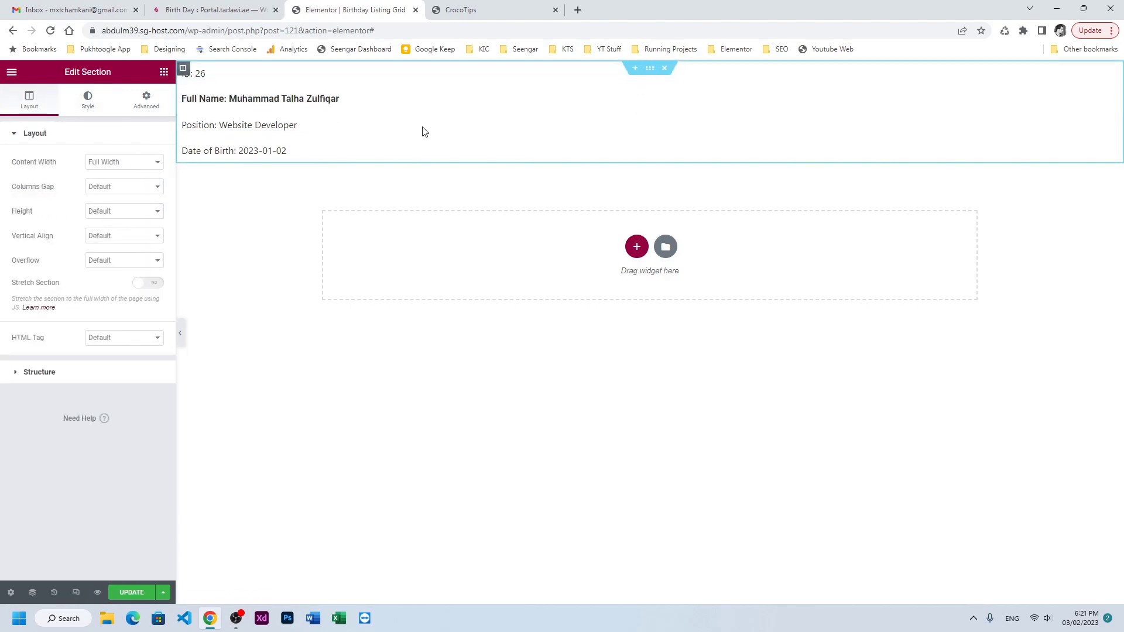
click(87, 100)
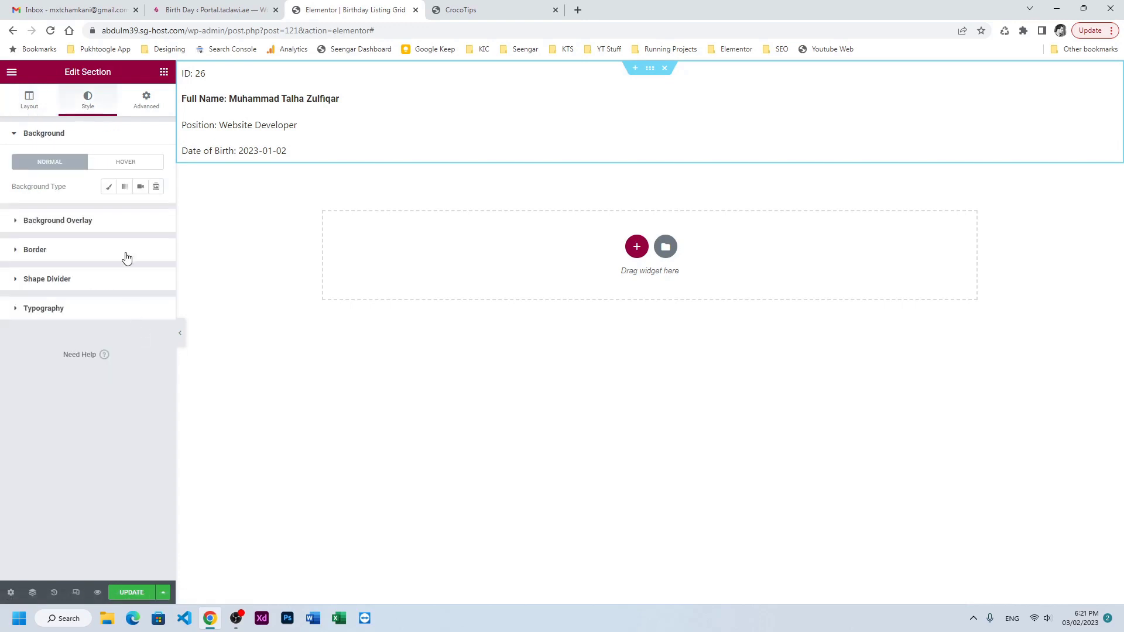
click(108, 187)
click(155, 211)
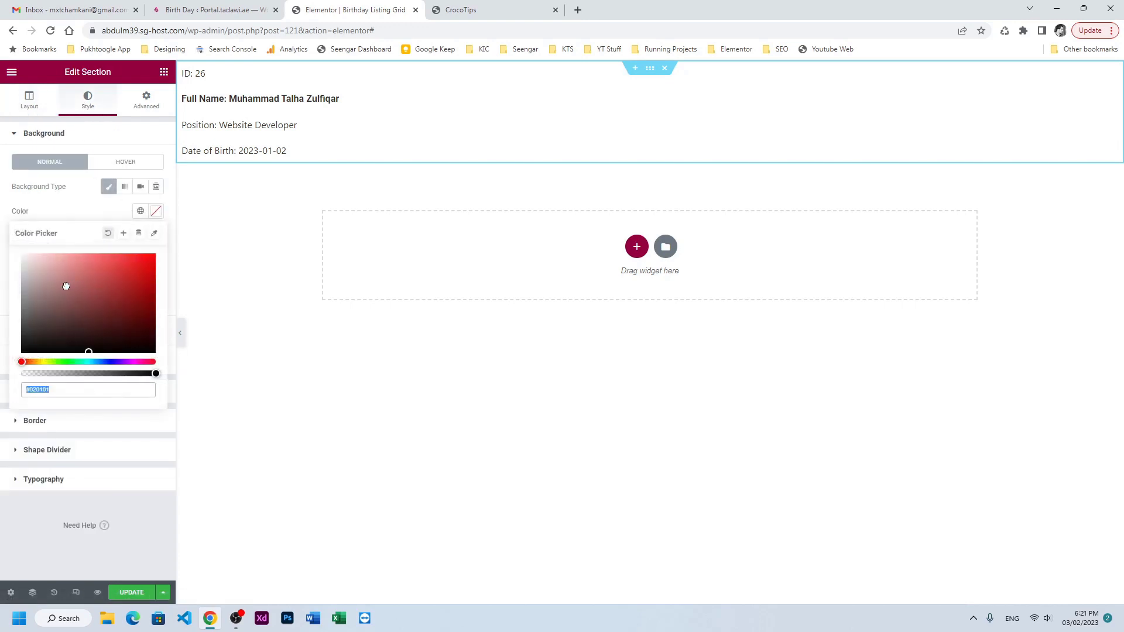
text(#FFFFFF)
click(90, 201)
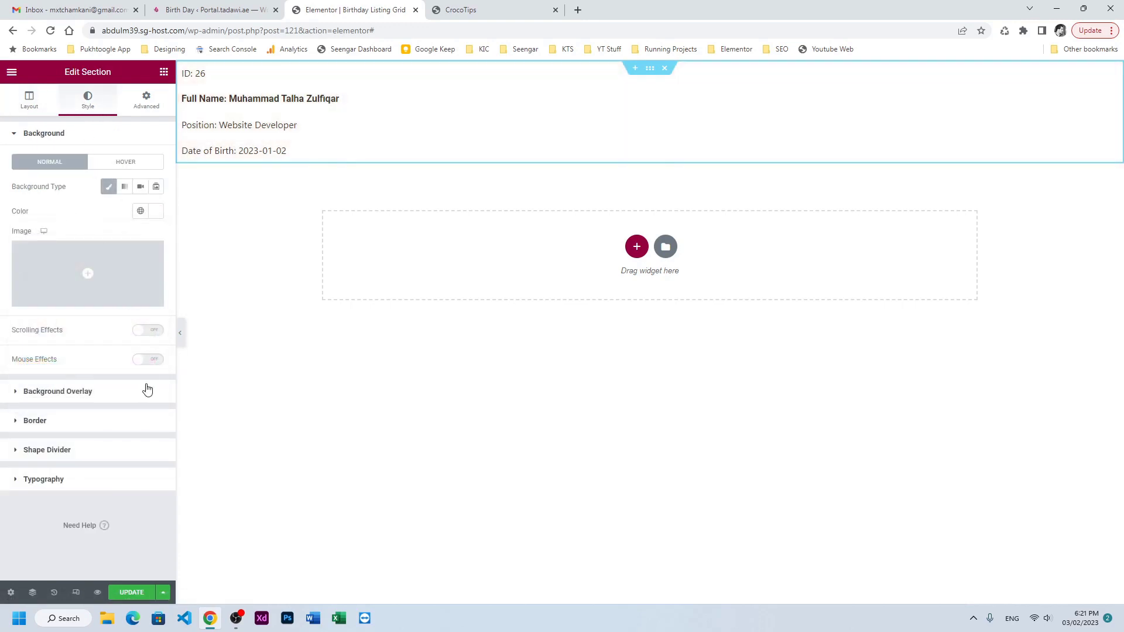
Step: Add a section box shadow with horizontal 3, vertical 3 and light grey rgba(209, 209, 209, 0.5), and save the listing template
click(71, 425)
click(156, 316)
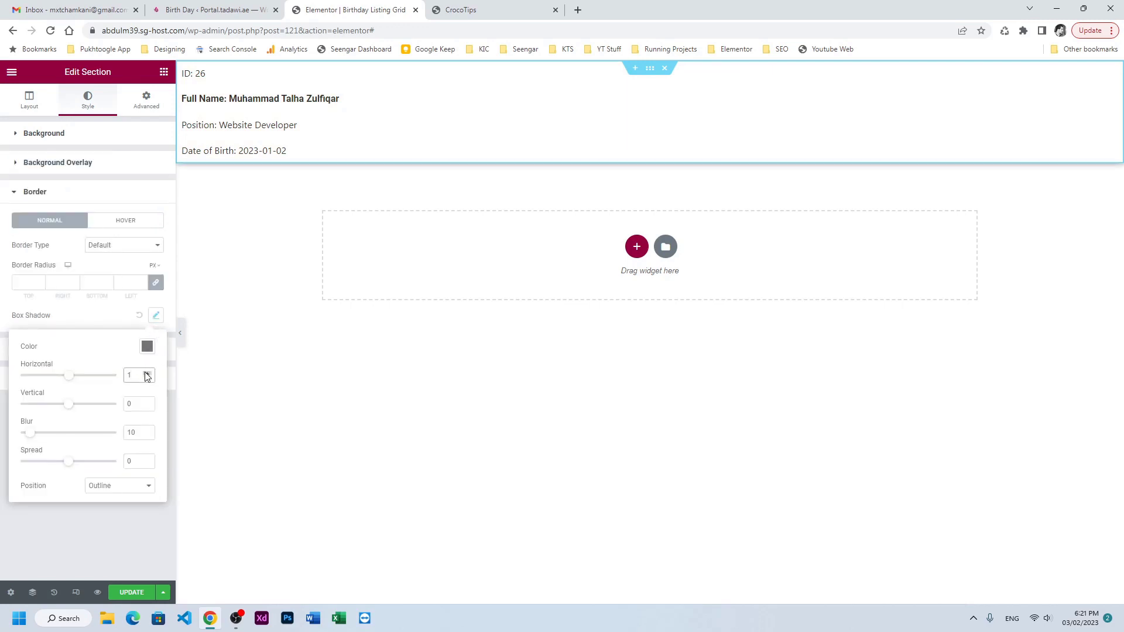
click(148, 401)
click(147, 401)
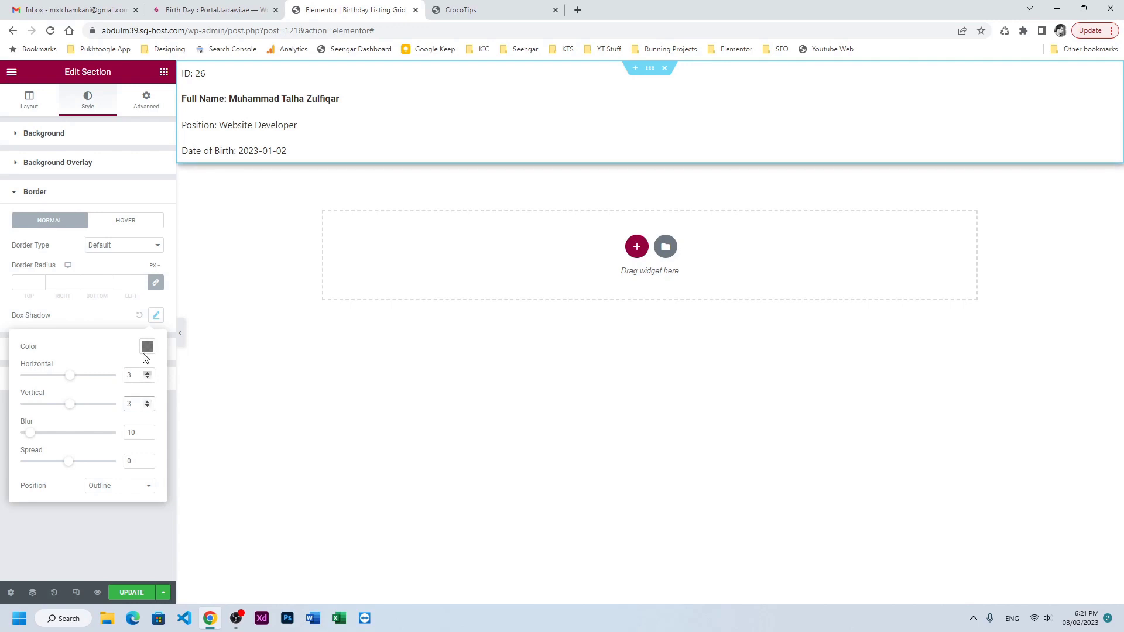
click(147, 347)
click(111, 442)
click(87, 404)
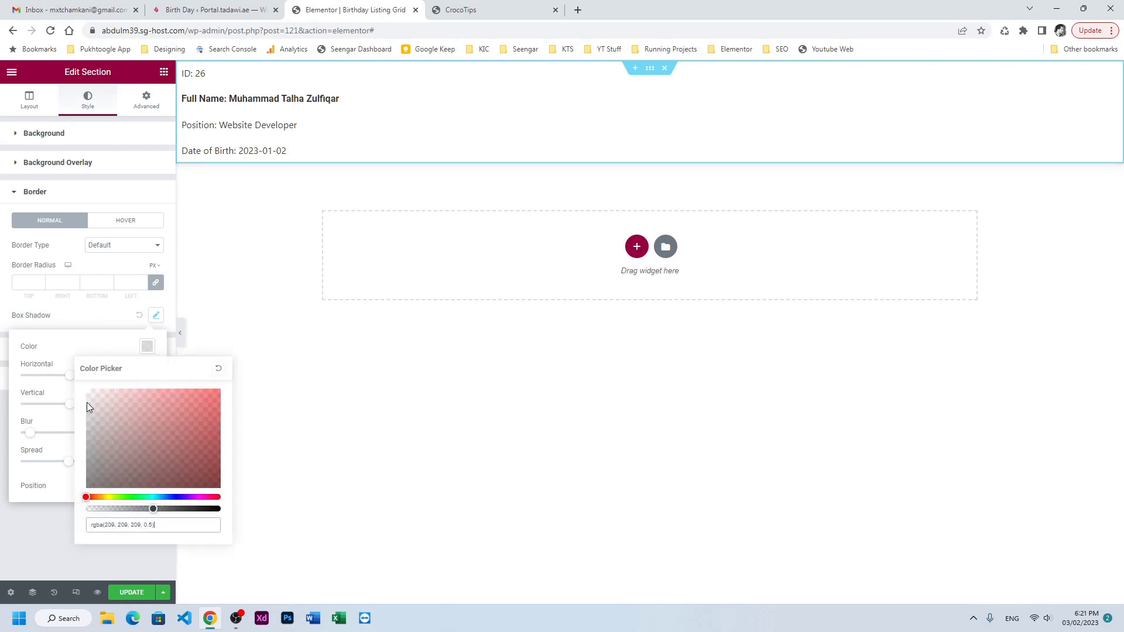
click(140, 562)
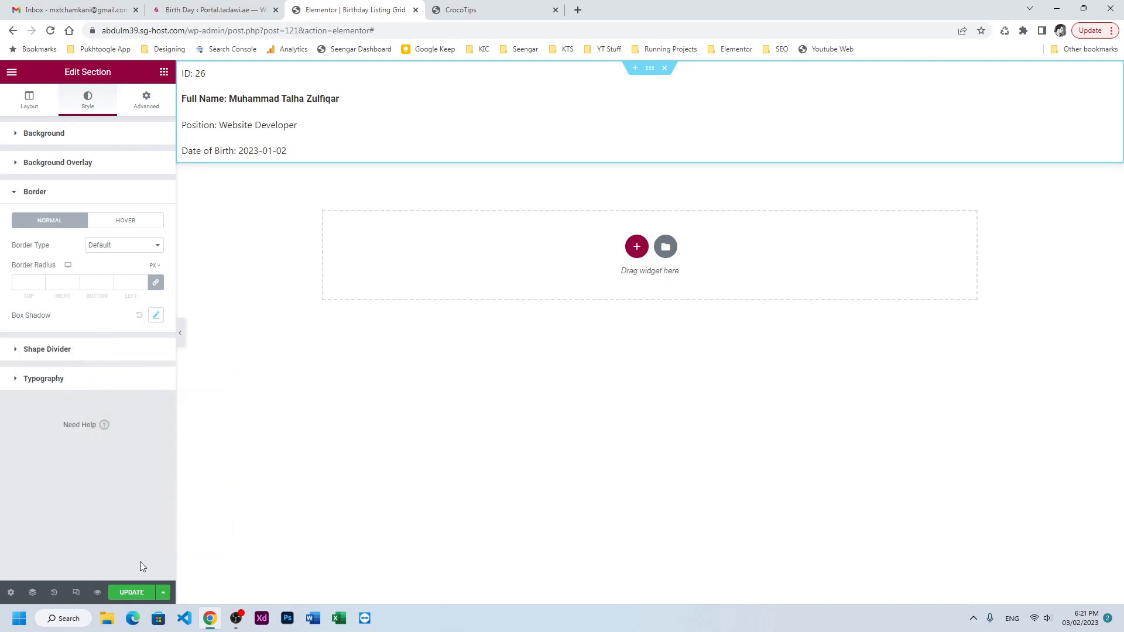
click(132, 593)
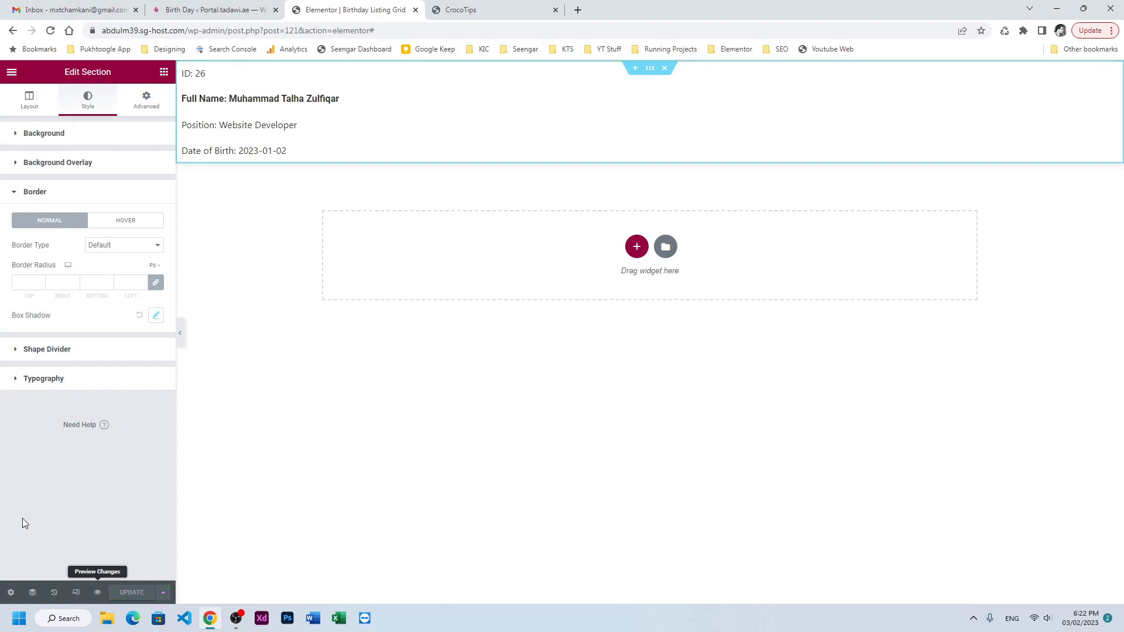
Step: Open the WordPress dashboard in a separate tab and publish a new page titled Birthday Listings
click(14, 76)
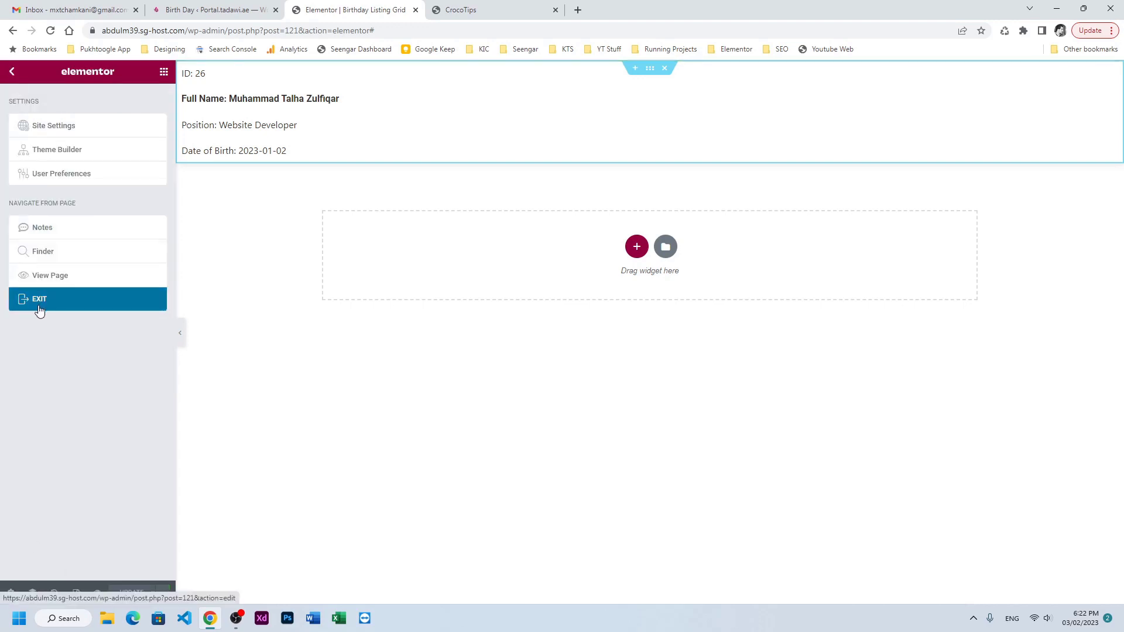
middle_click(38, 301)
click(508, 4)
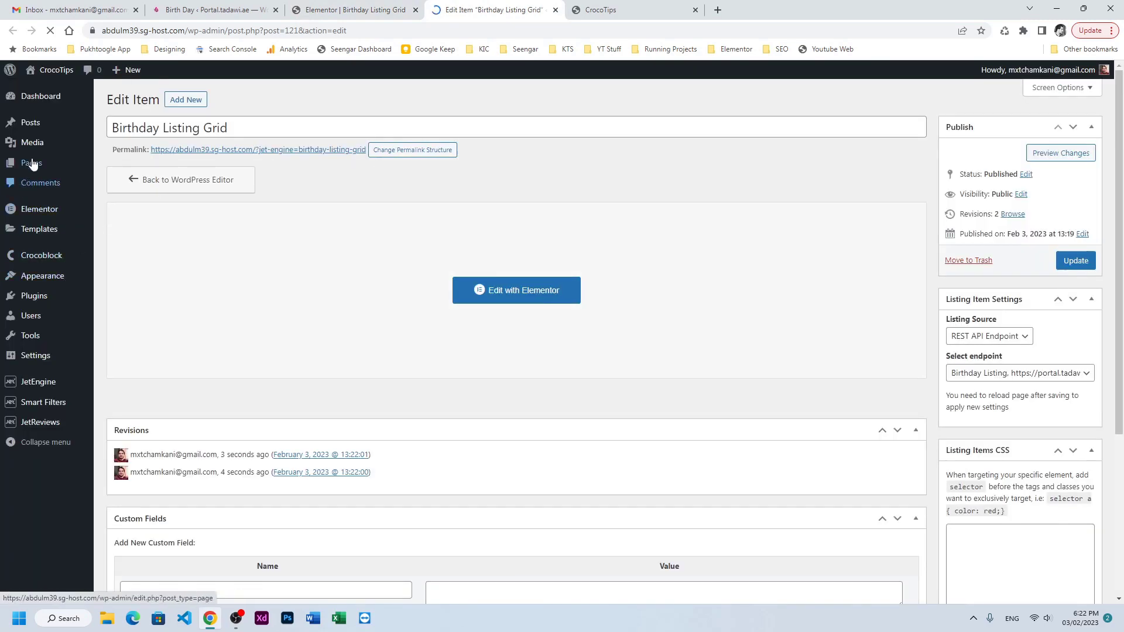
mouse_move(33, 164)
click(125, 183)
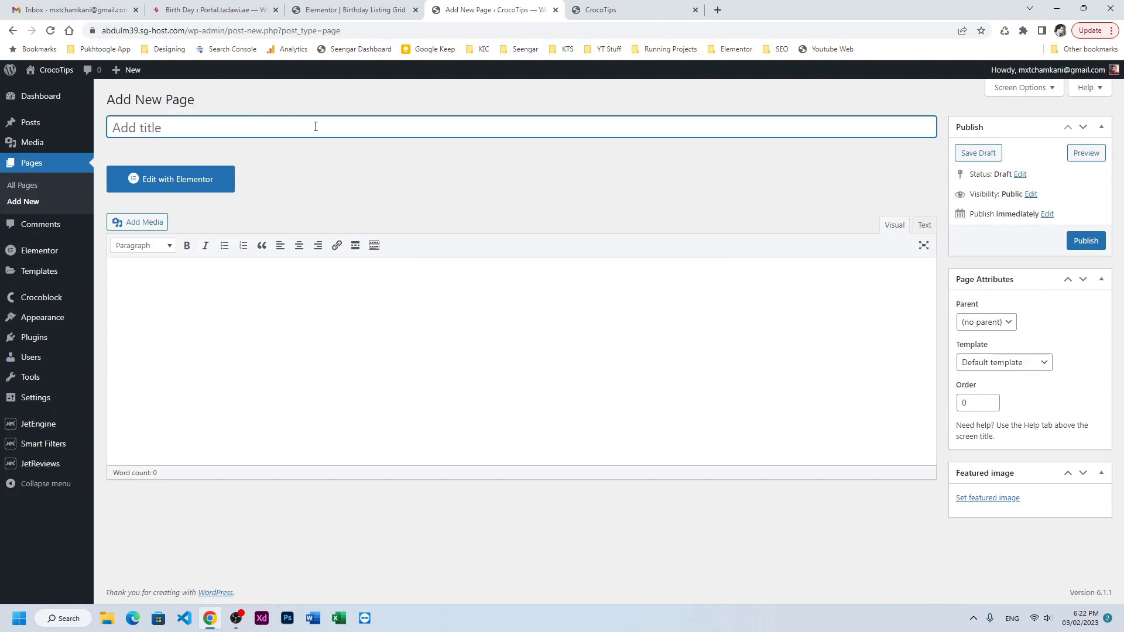
text(Birthday Listings)
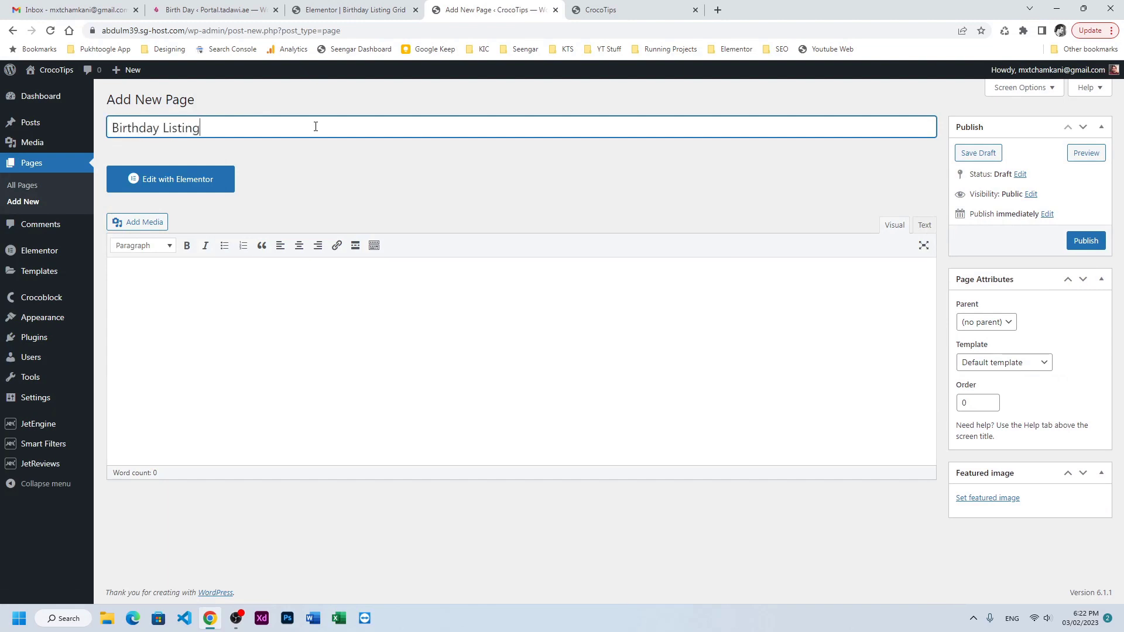
click(1098, 244)
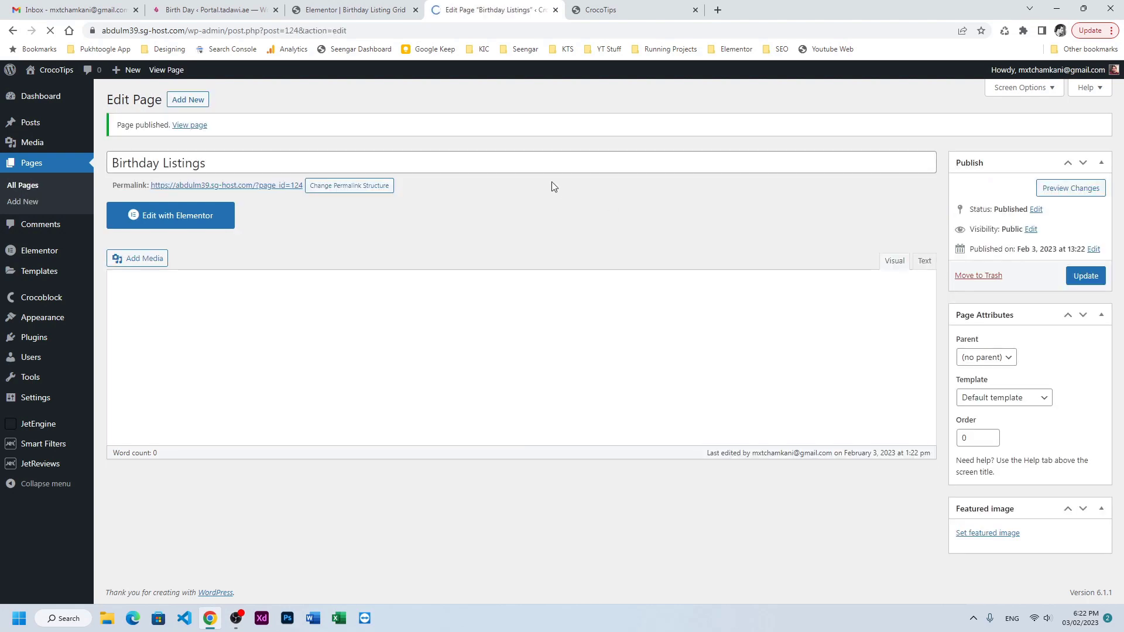
Step: Edit the Birthday Listings page with Elementor and hide its default page title
click(176, 217)
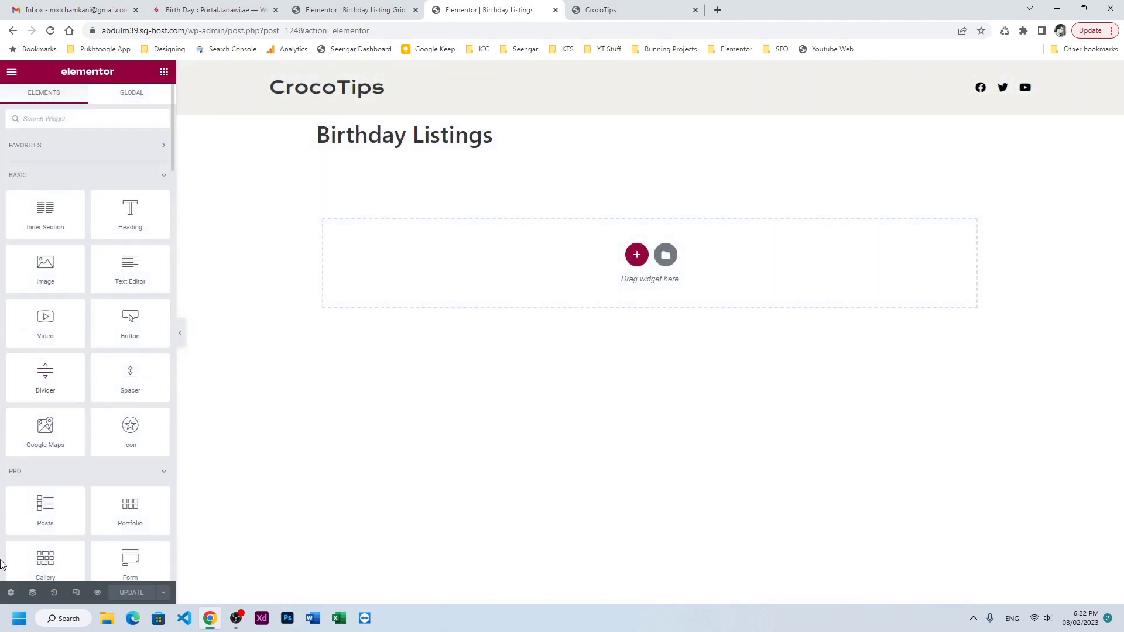
click(10, 592)
click(146, 311)
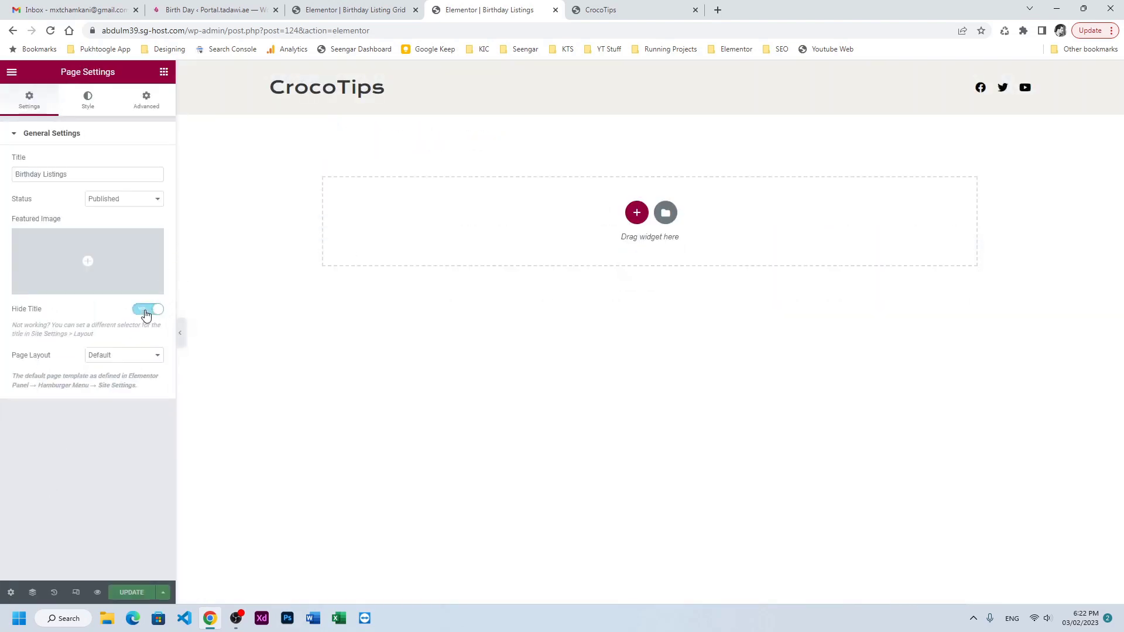
Step: Add a Heading widget to the page and set its text to the dynamic Post Title
click(164, 71)
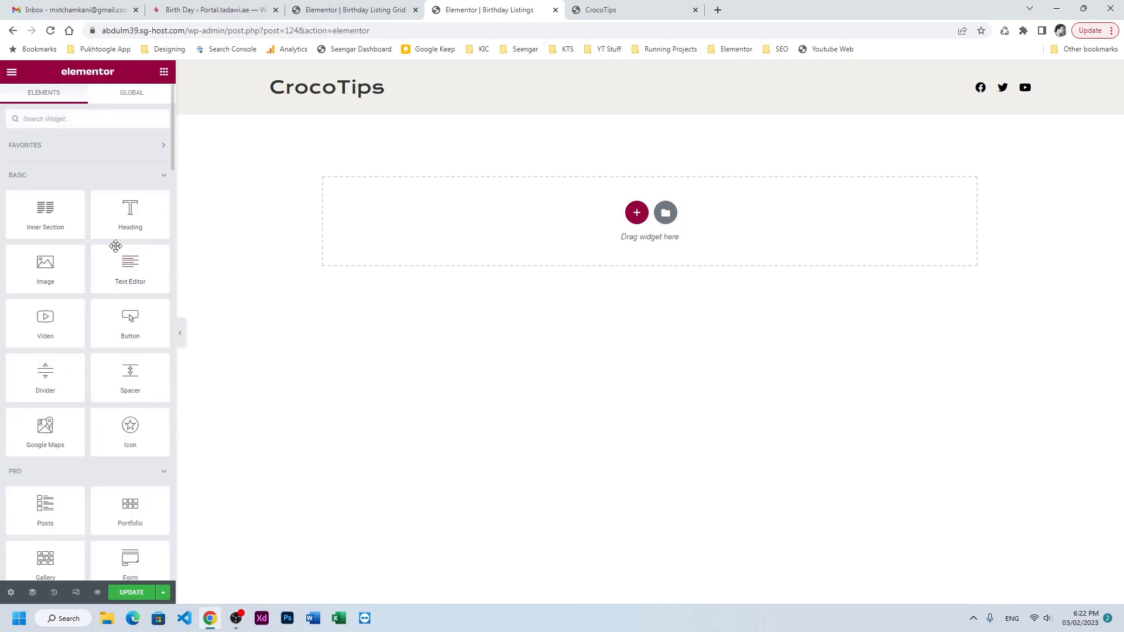
drag(131, 222, 318, 269)
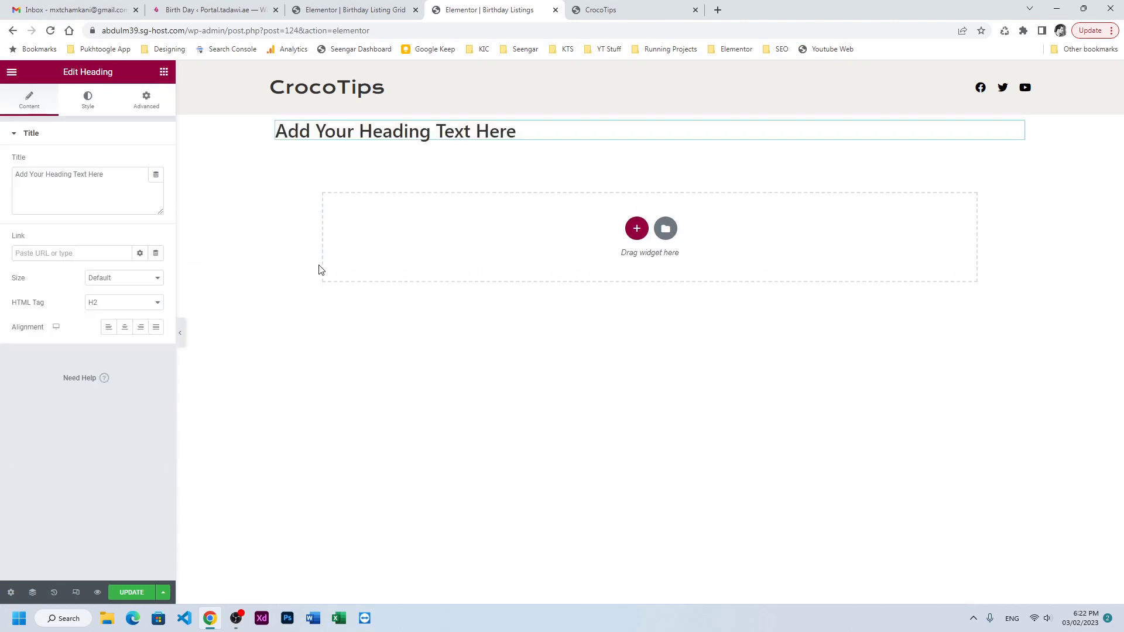
click(157, 183)
click(41, 288)
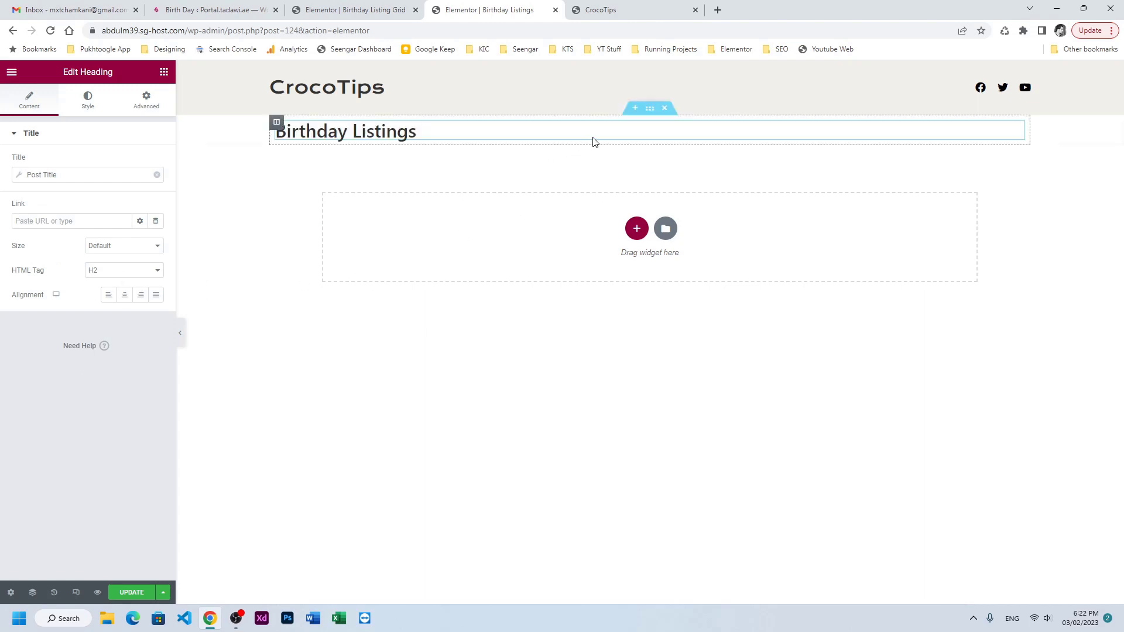
Step: Set the padding of the heading's section to 50 px on all sides
click(649, 109)
click(147, 100)
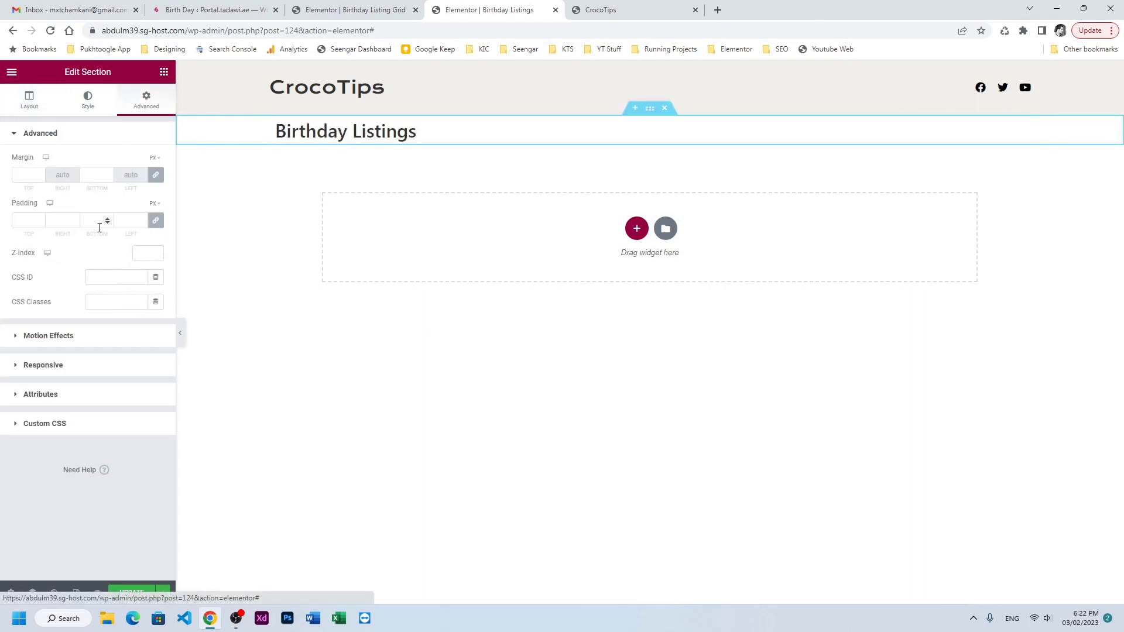
click(94, 220)
text(50)
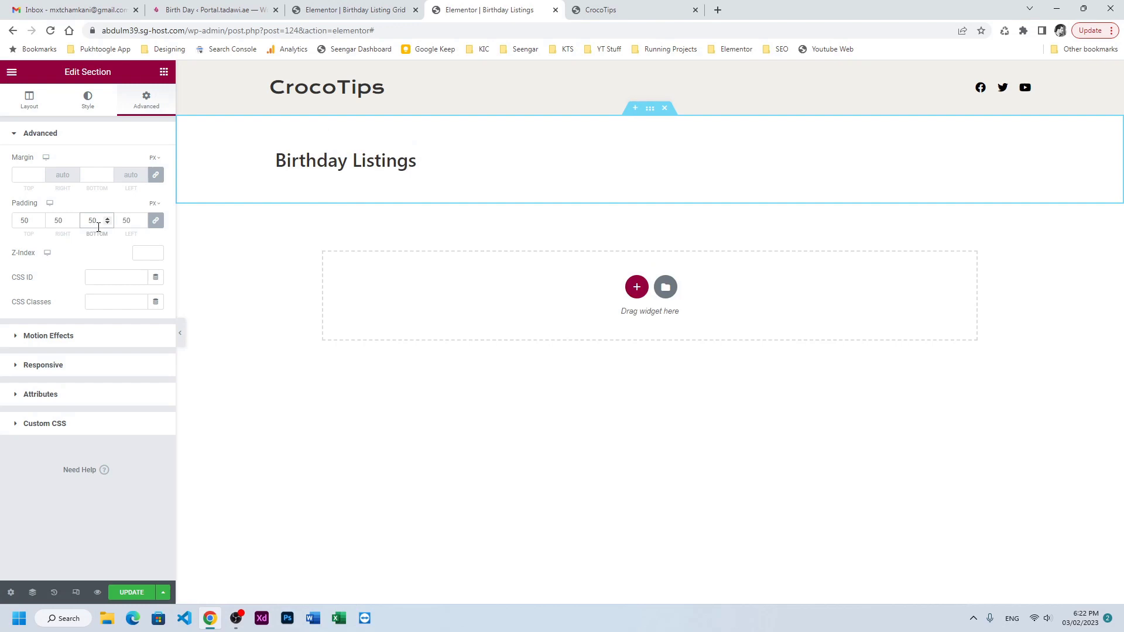
Step: Add a Listing Grid widget below the heading and choose Birthday Listing Grid as its listing
click(164, 71)
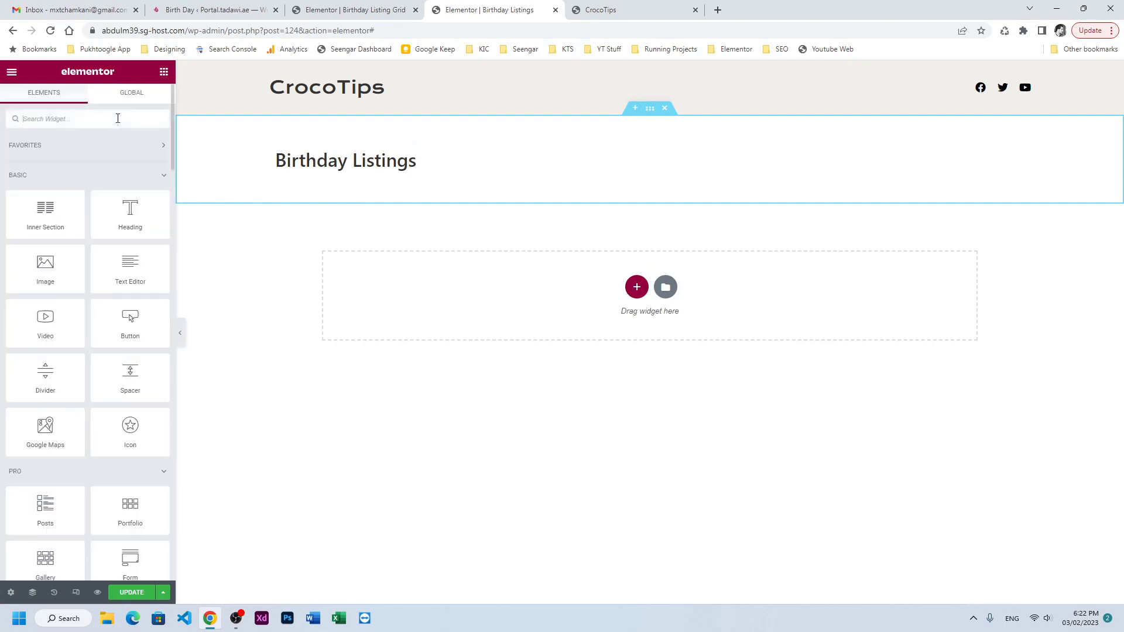
text(listin)
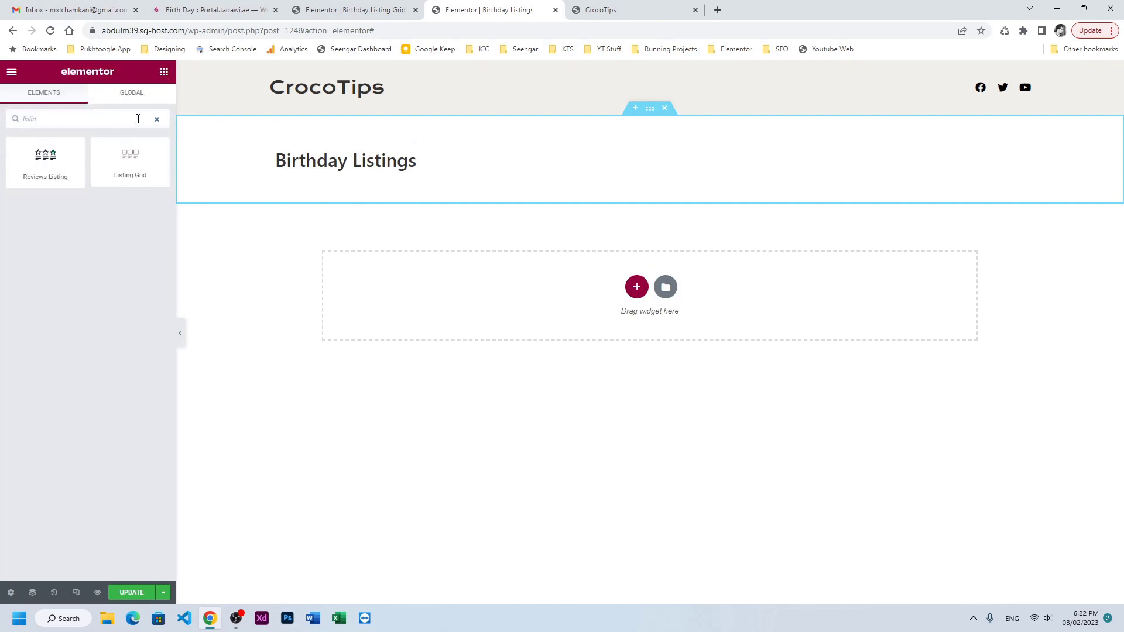
drag(130, 157, 376, 167)
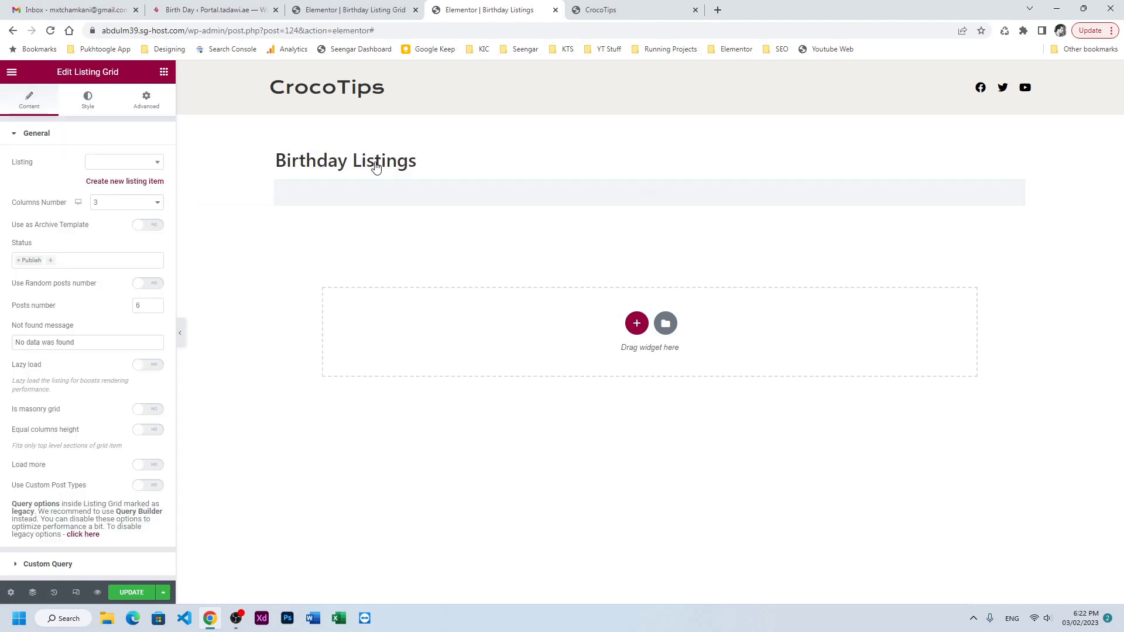
click(140, 166)
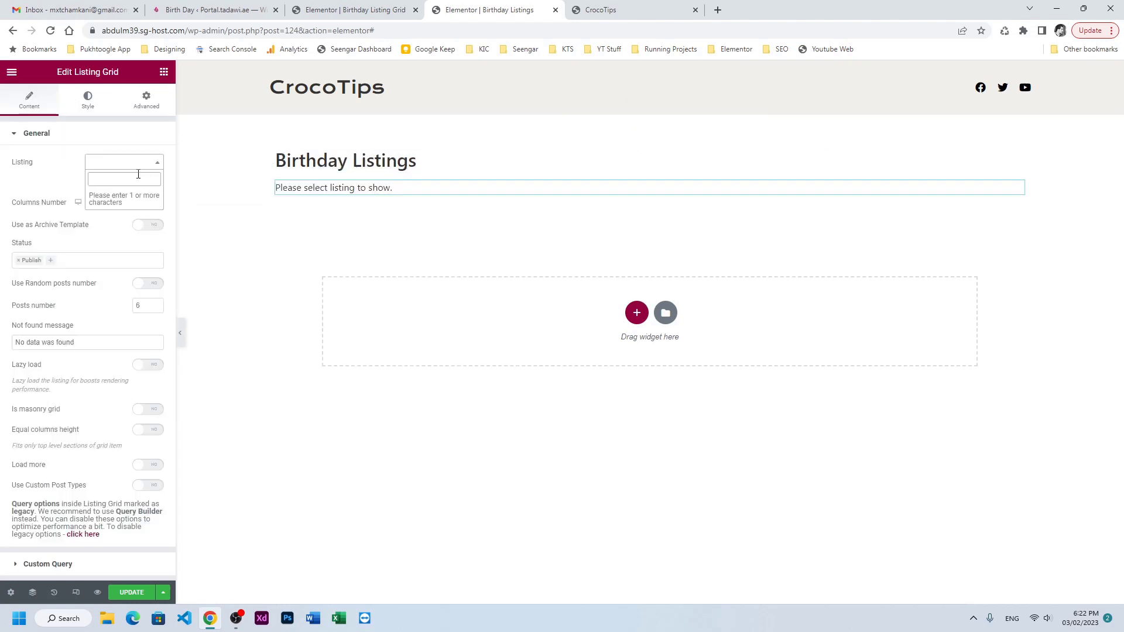
text(bir)
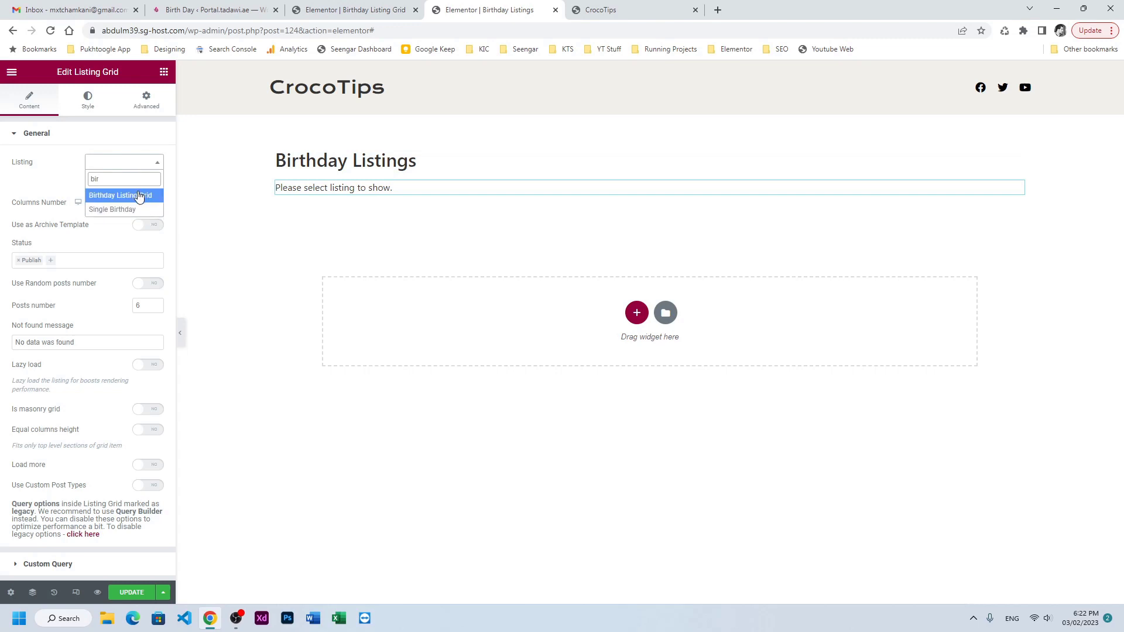
click(139, 197)
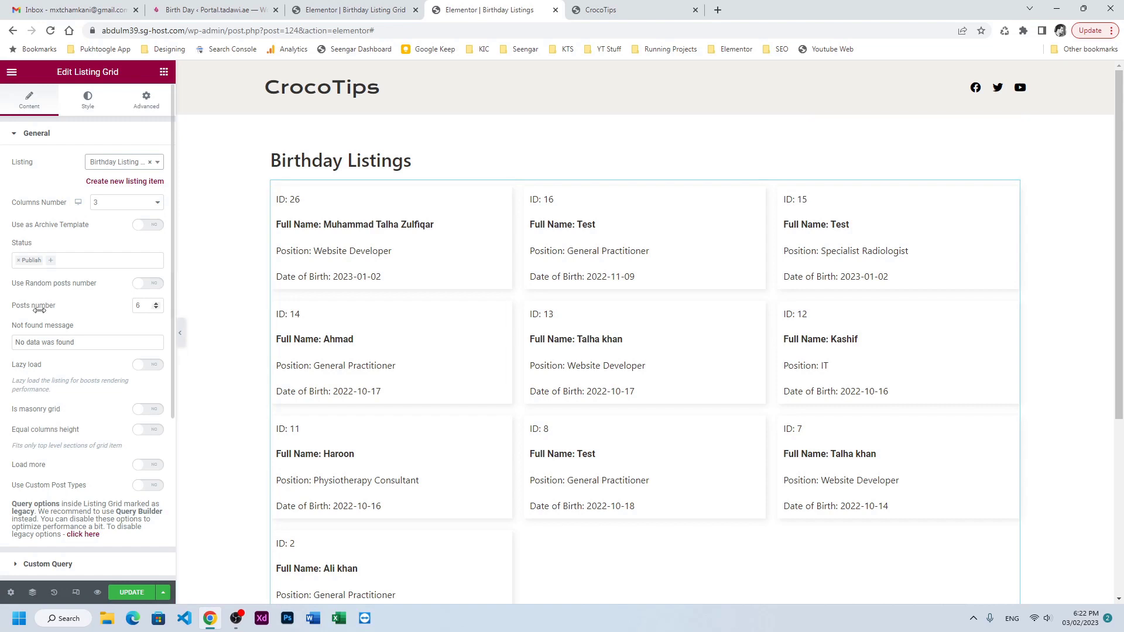
Step: Set the listing grid to 2 columns and update the page
click(108, 202)
click(113, 225)
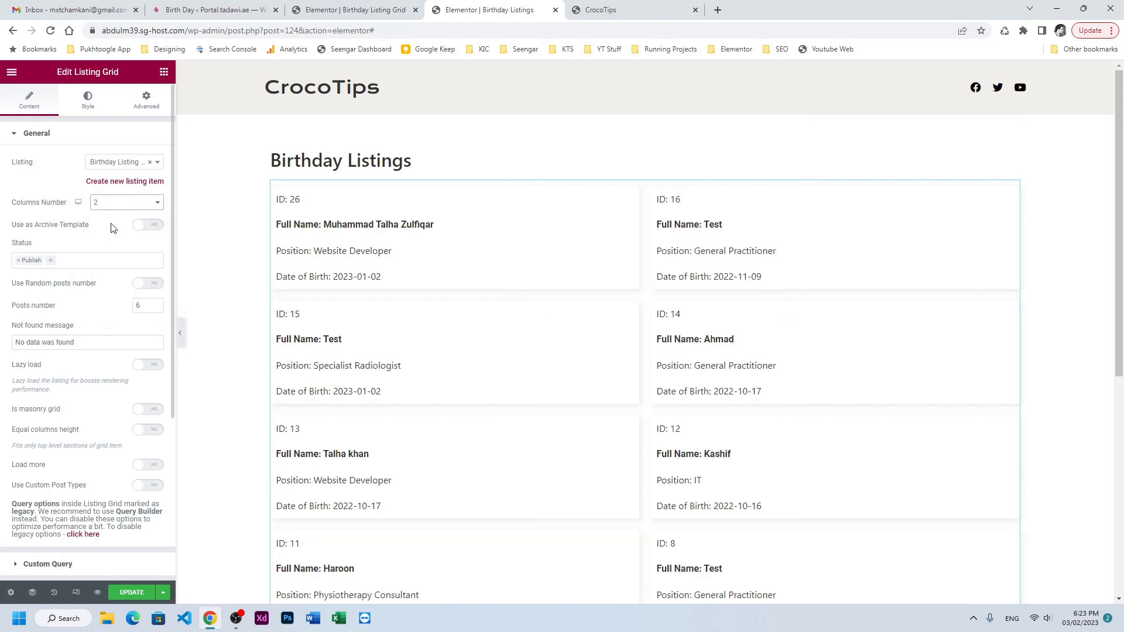
scroll(58, 336, down, 3)
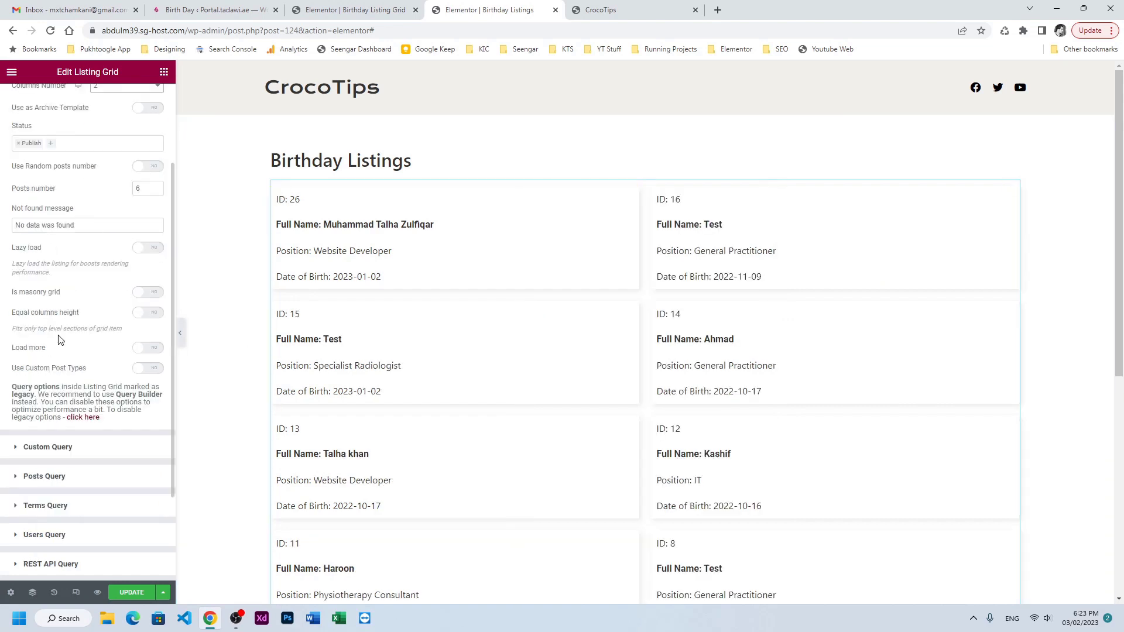
click(128, 593)
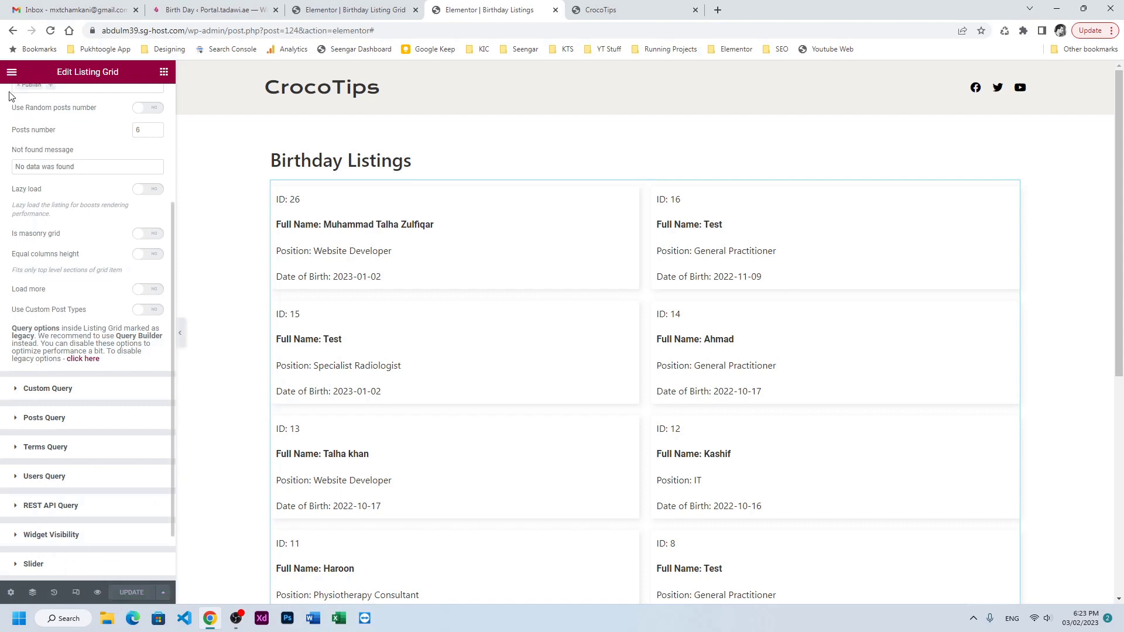
Step: Open the page's WordPress edit screen in a new tab and reload the CrocoTips home page
click(11, 74)
click(37, 298)
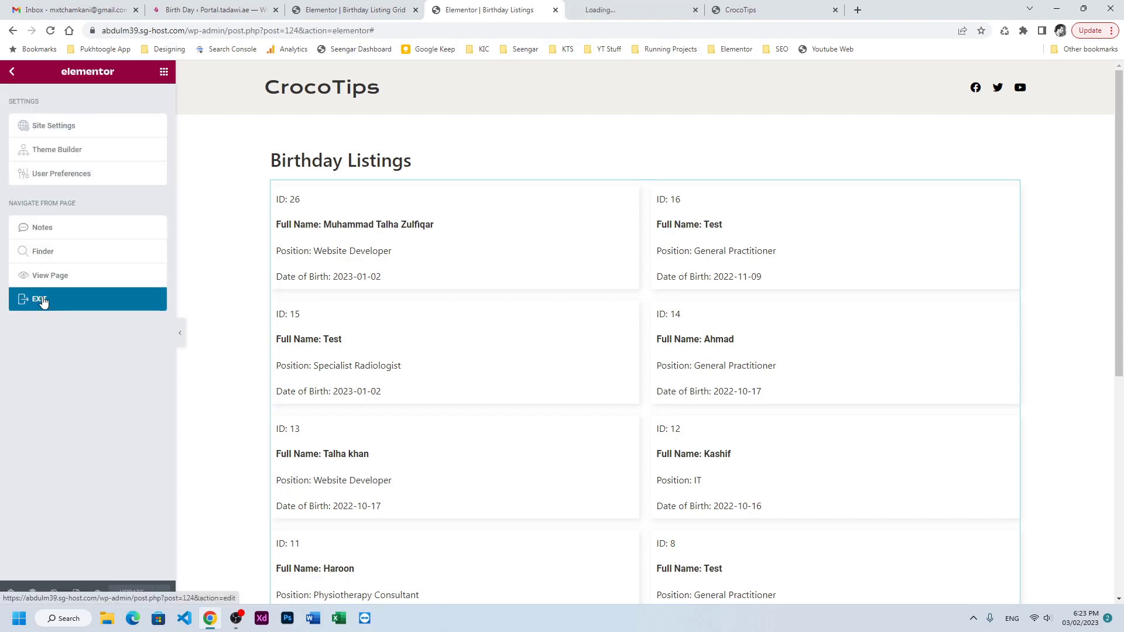
click(642, 6)
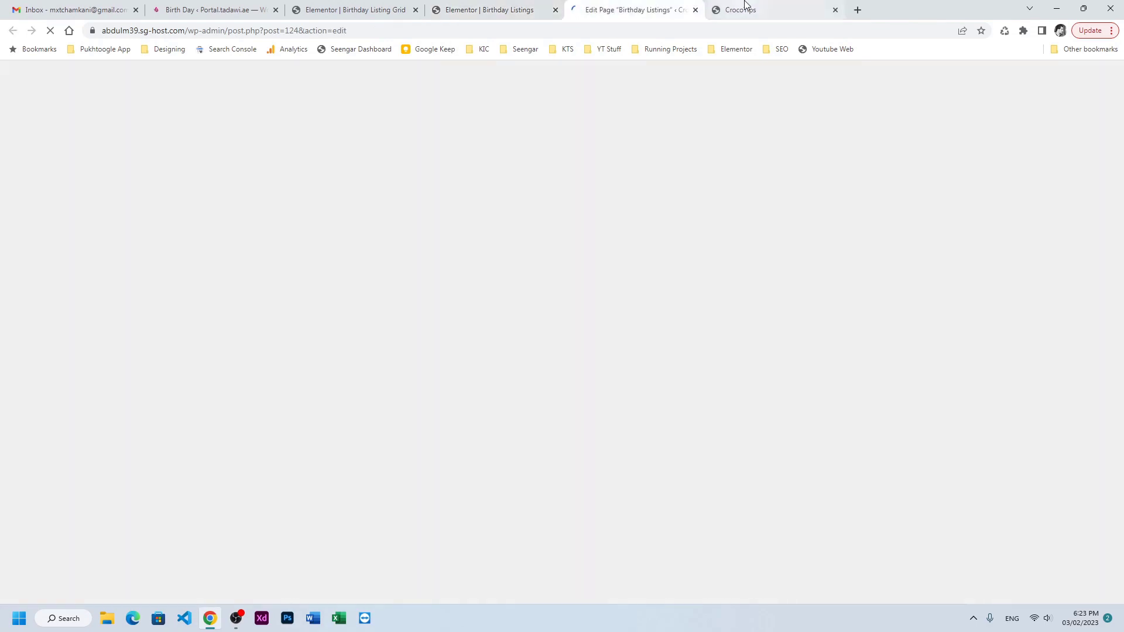
click(743, 9)
click(50, 31)
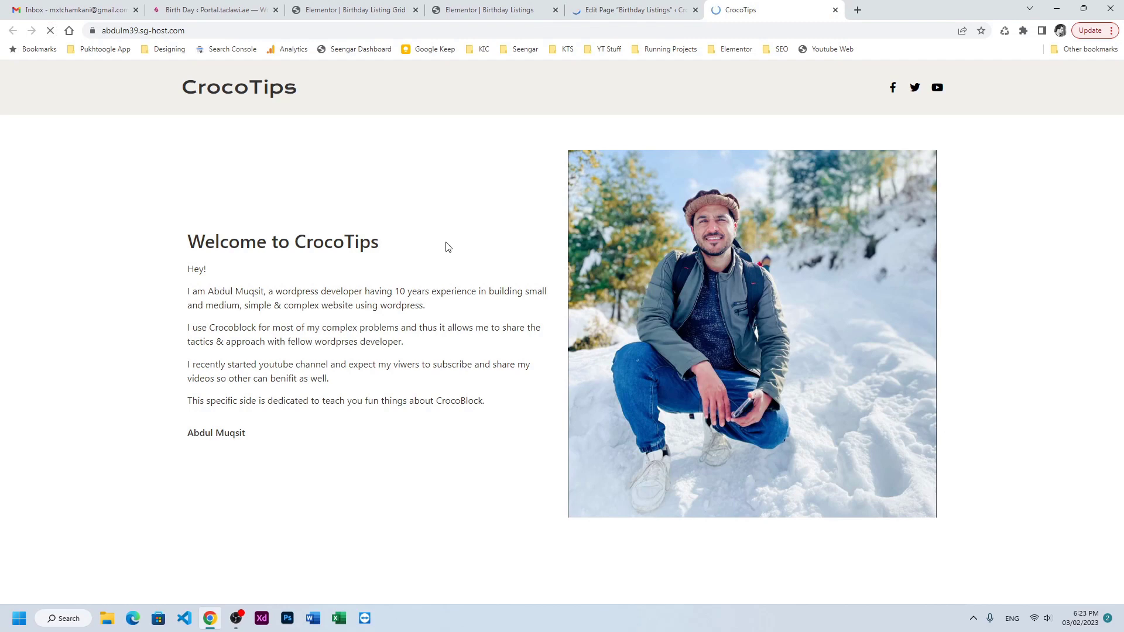
Step: Create a WordPress navigation menu named HOme
click(629, 8)
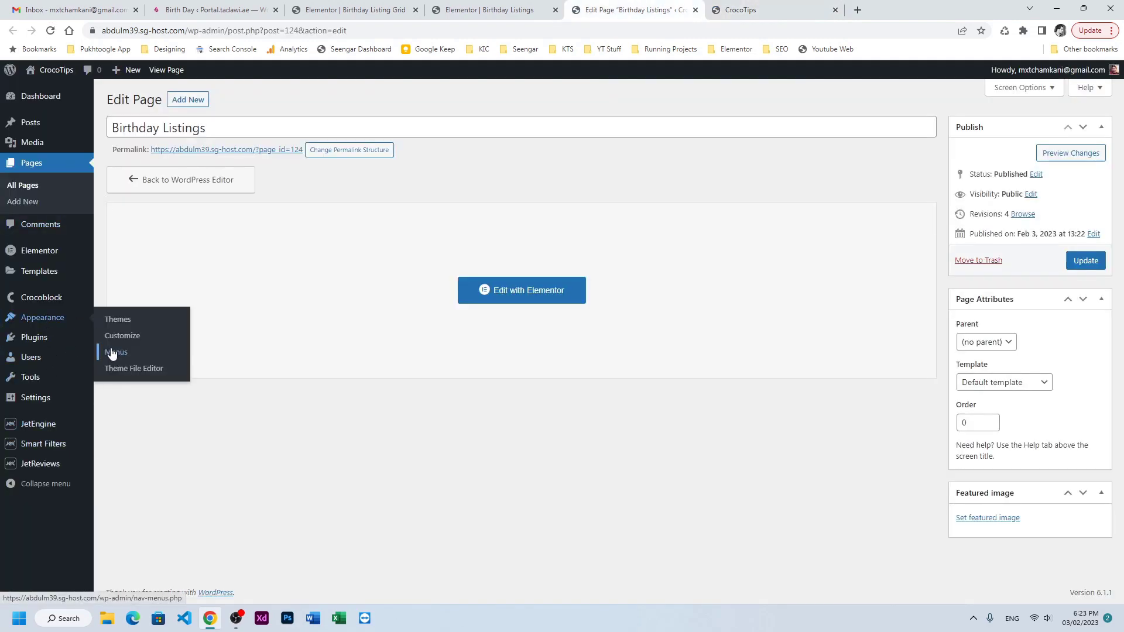
click(113, 353)
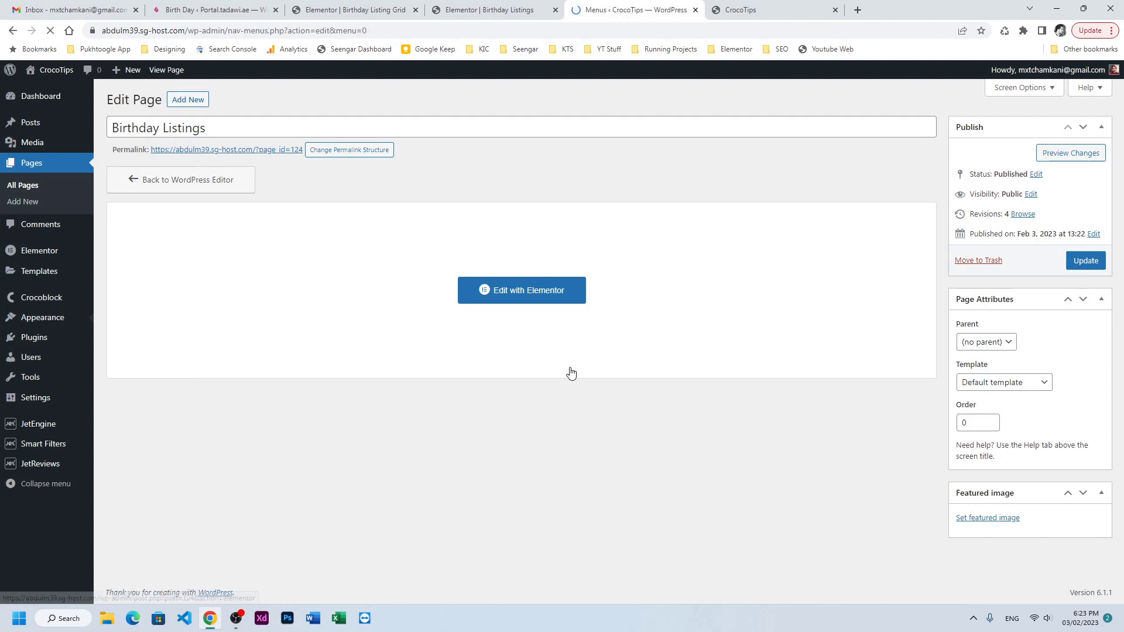
click(396, 231)
text(HOme)
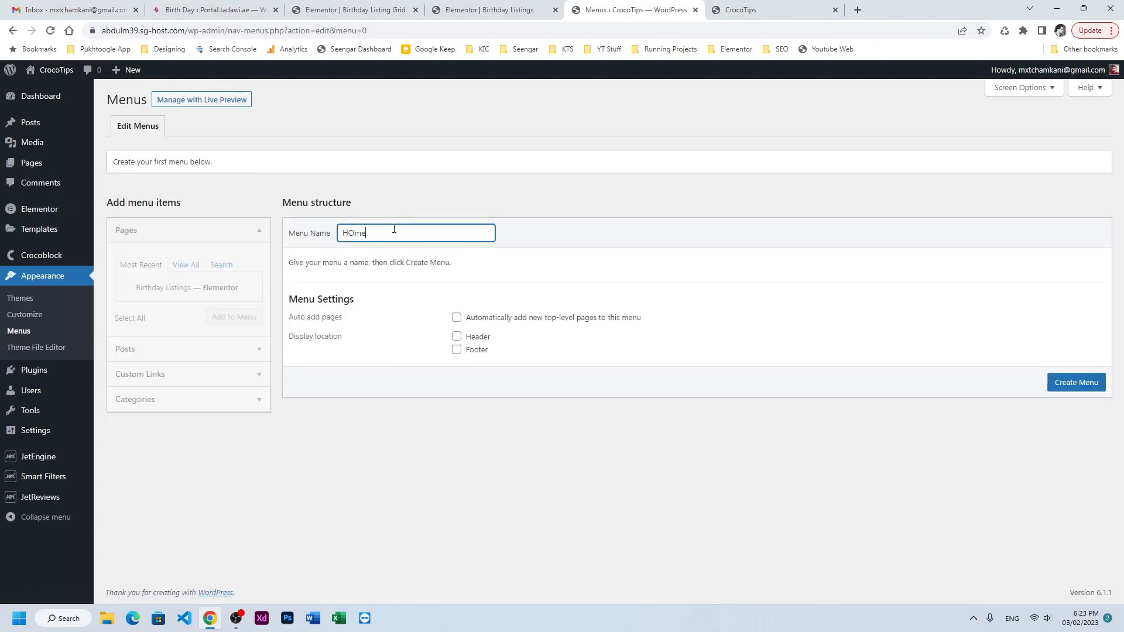
key(Return)
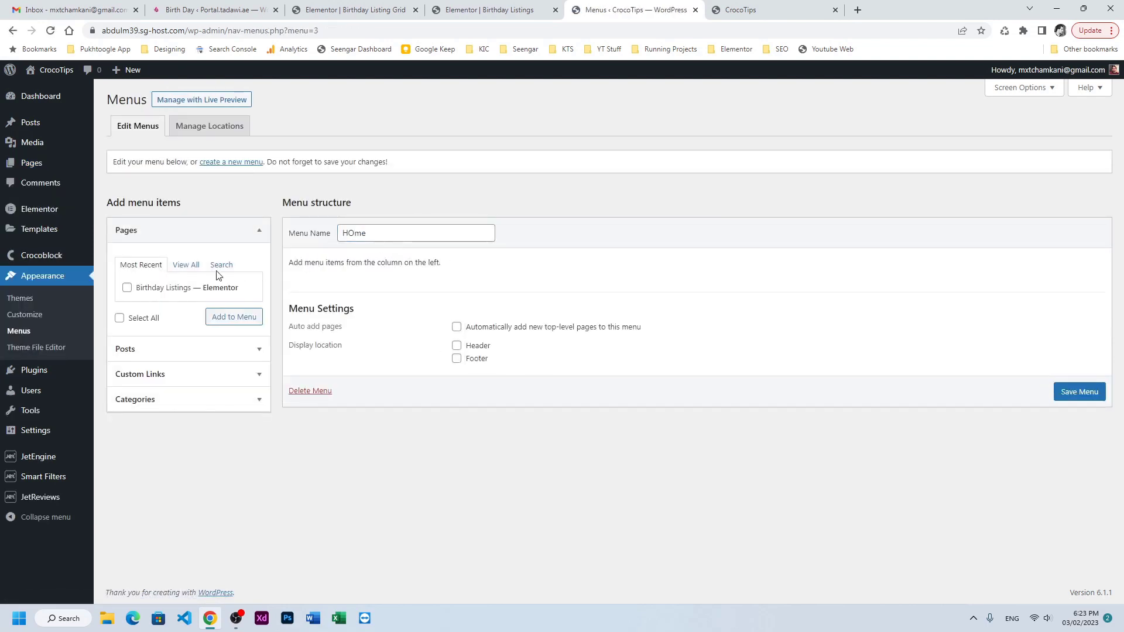
Step: Add the Birthday Listings page to the HOme menu and save the menu
click(151, 289)
click(221, 315)
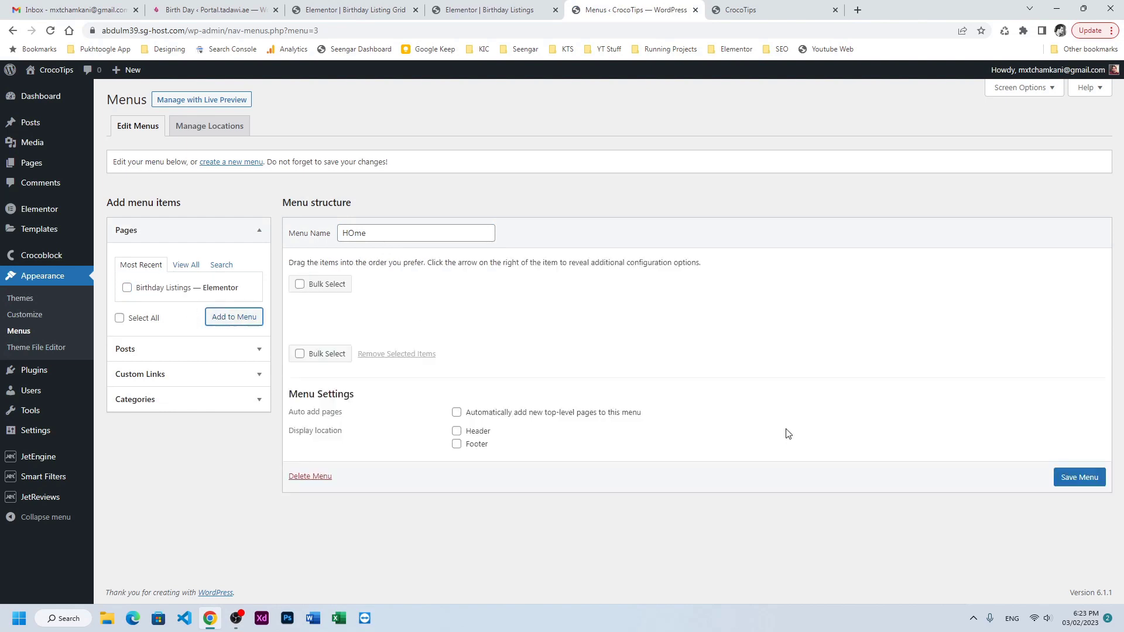
click(1086, 477)
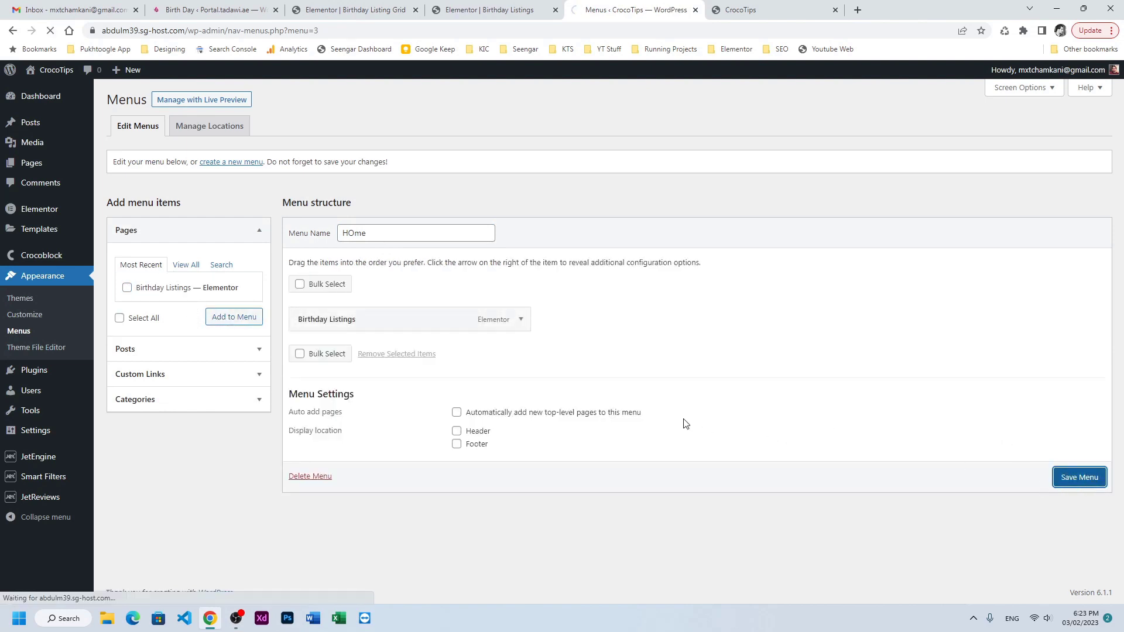
Step: Reload the CrocoTips site, open the Birthday Listings page and examine the listing cards on it
click(746, 8)
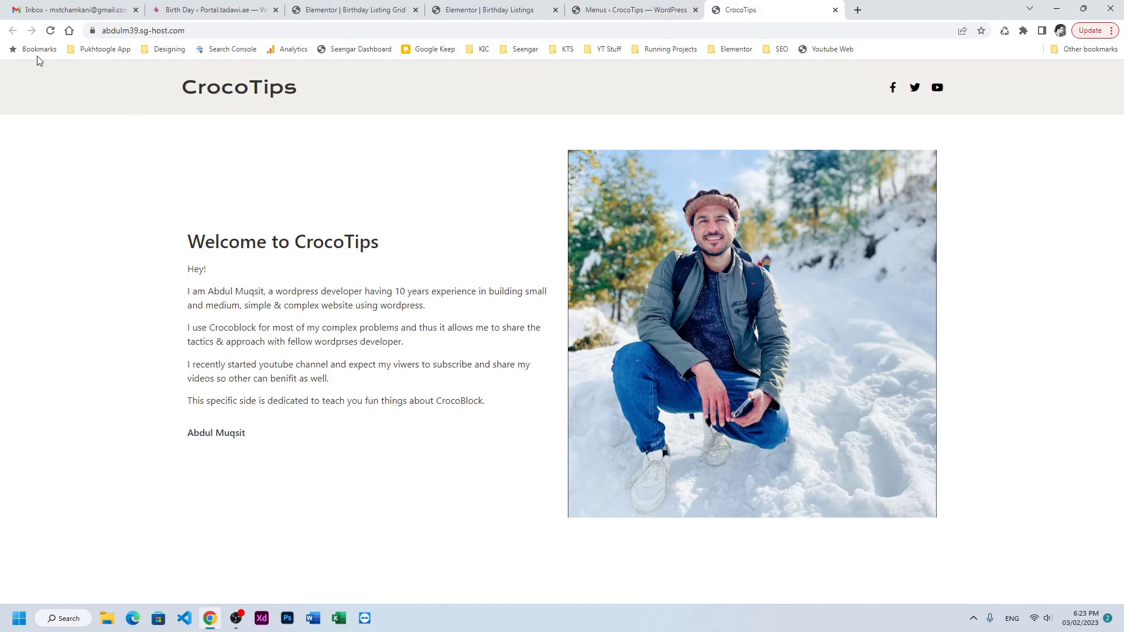
key(F5)
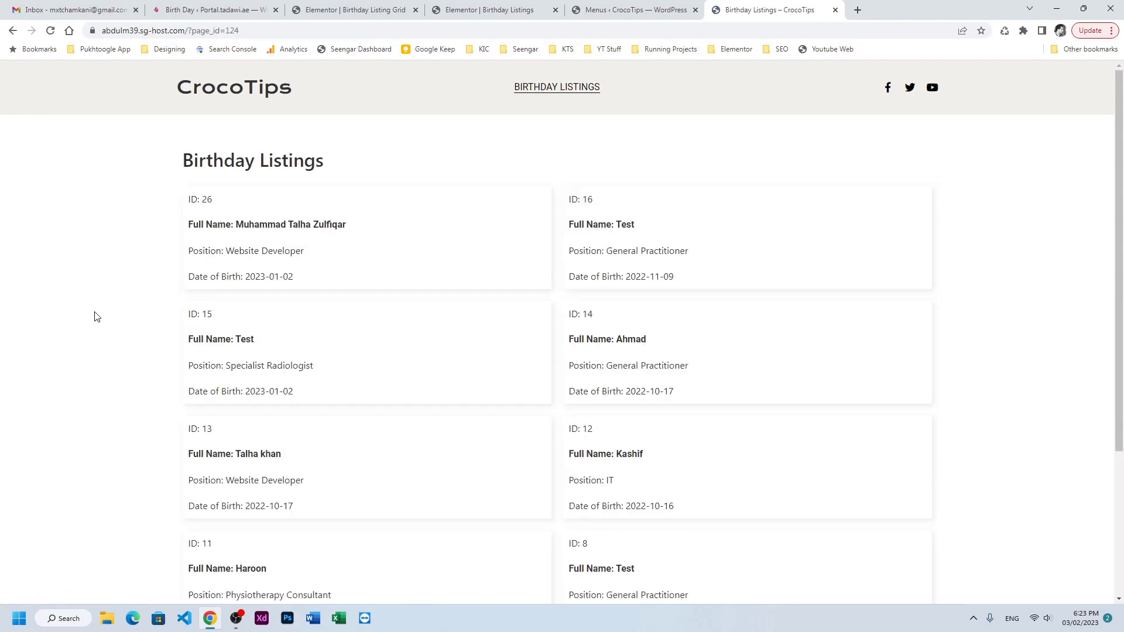
scroll(117, 328, down, 1)
scroll(116, 328, down, 2)
scroll(118, 326, up, 4)
drag(205, 216, 316, 277)
click(316, 277)
drag(186, 201, 333, 288)
click(343, 287)
Step: Exit the Birthday Listing Grid template's Elementor editor and open the JetEngine listings overview
click(354, 9)
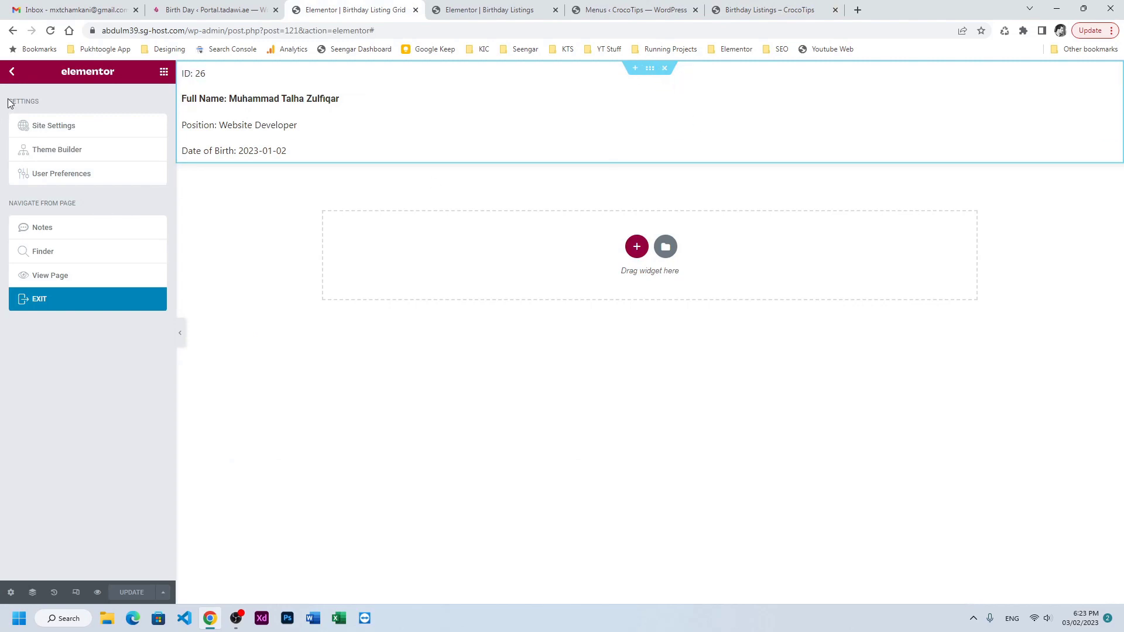
click(40, 301)
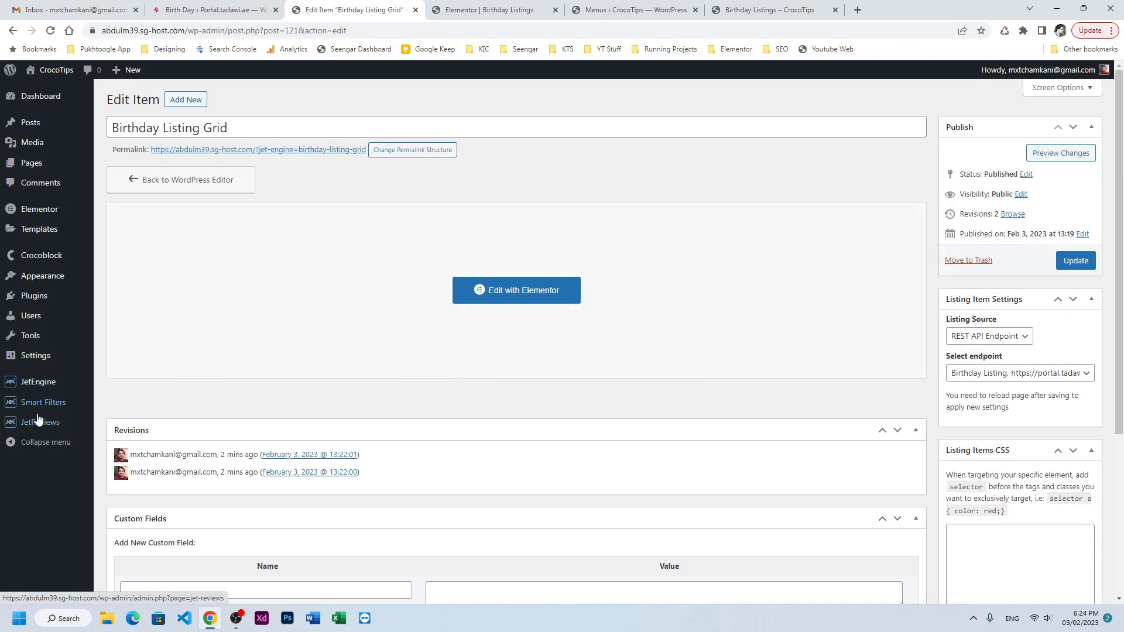
mouse_move(44, 389)
click(117, 403)
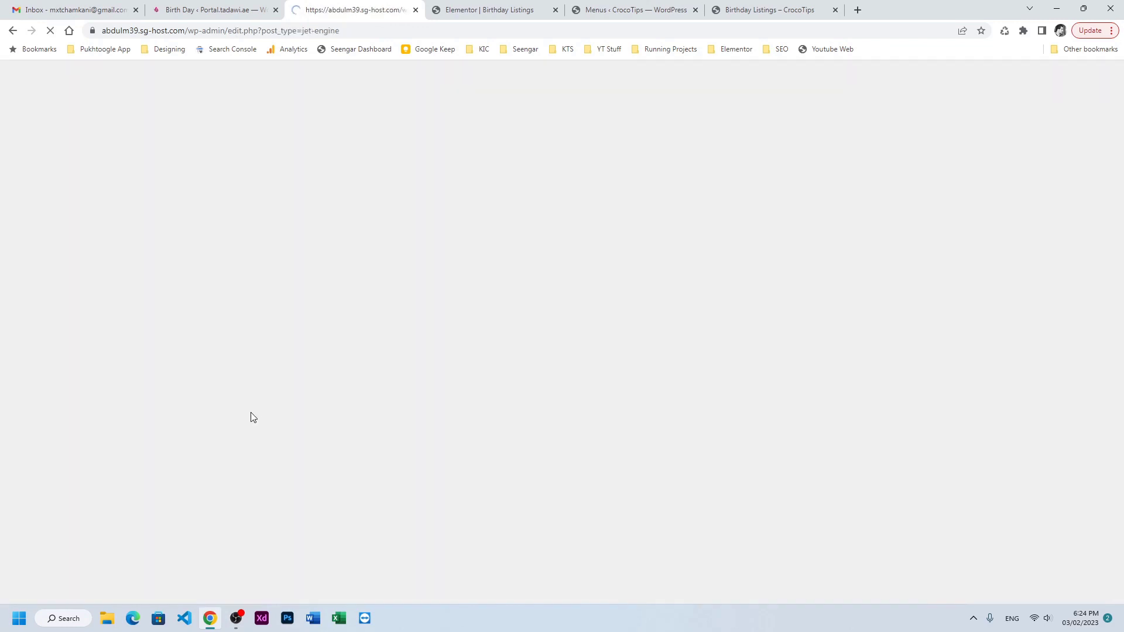
Step: Create an Elementor listing item named Single Page Birthday, sourced from the Birthday Listing REST API endpoint
click(211, 100)
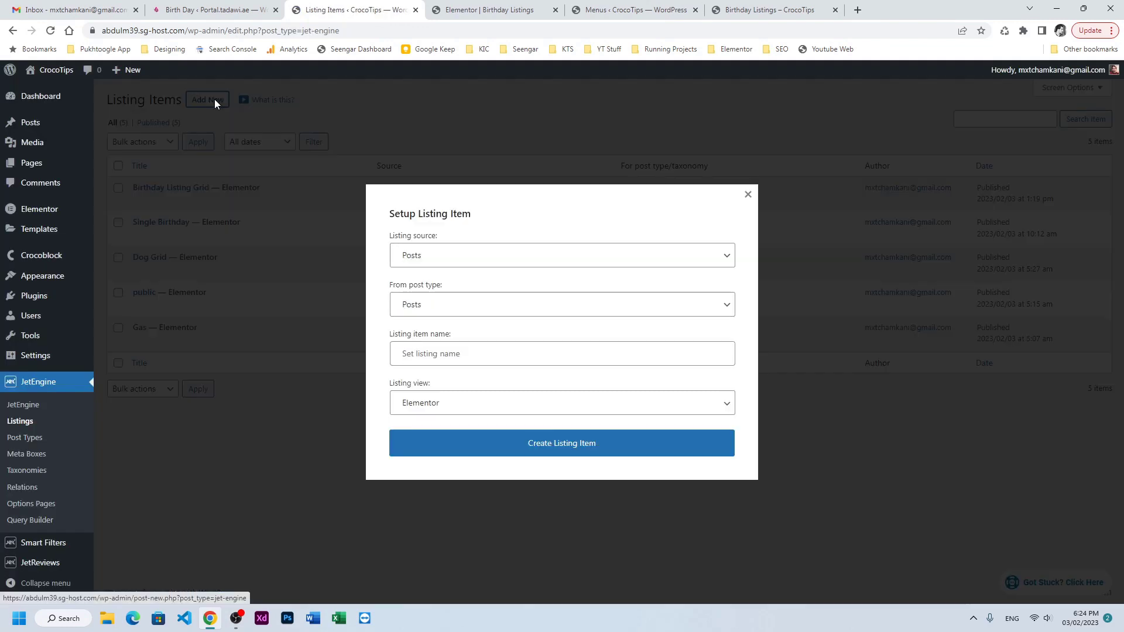
click(466, 255)
click(436, 332)
click(445, 304)
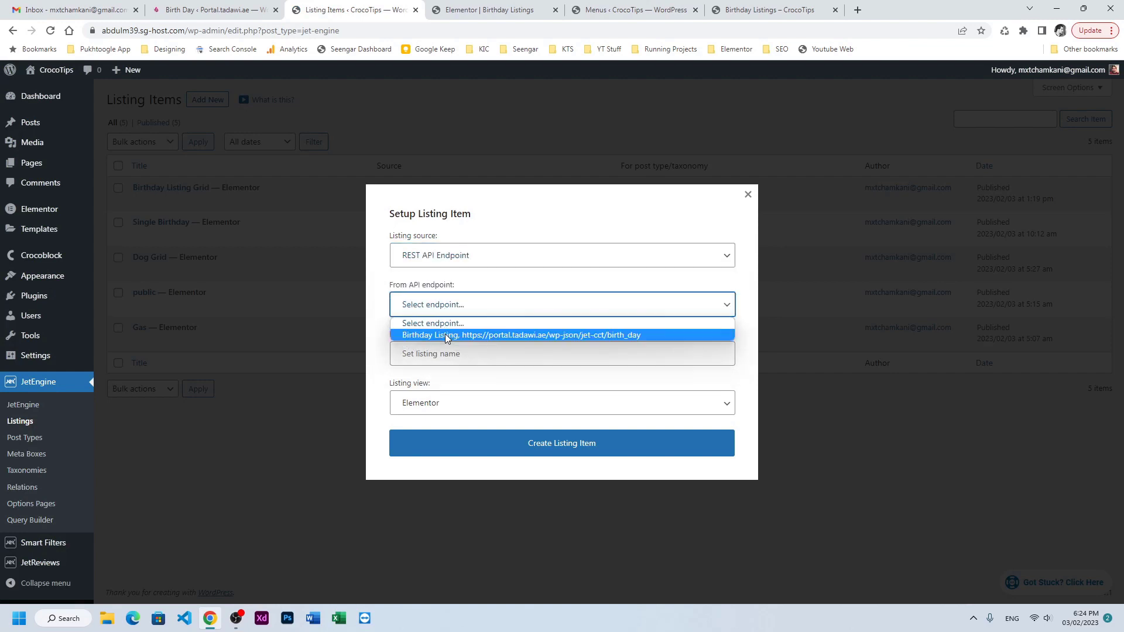
click(445, 335)
click(435, 360)
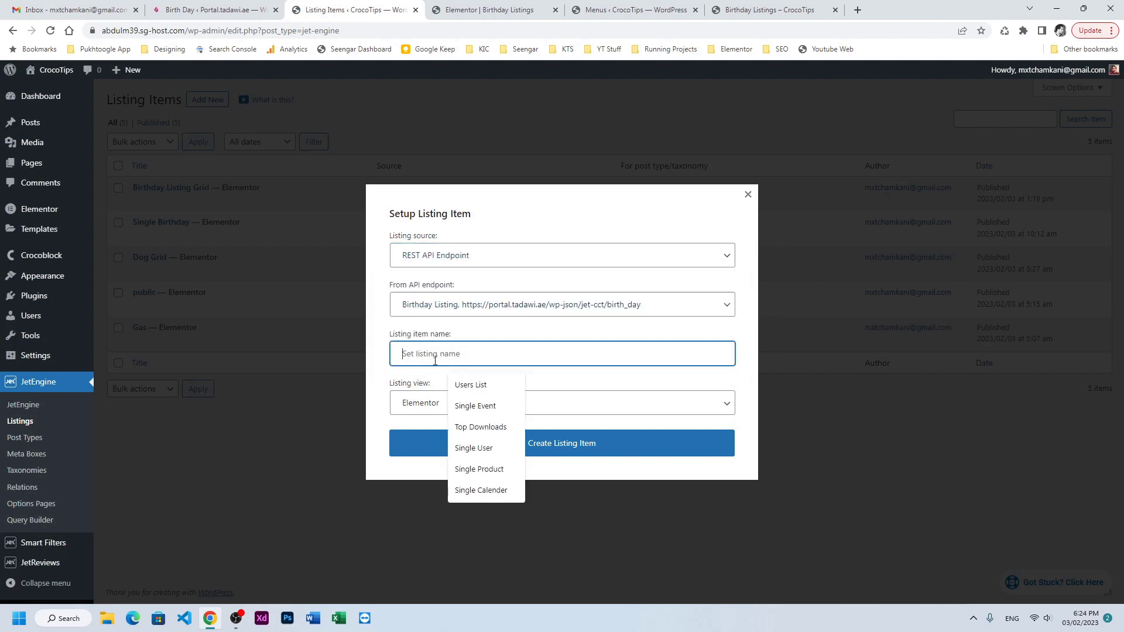
text(Single Page)
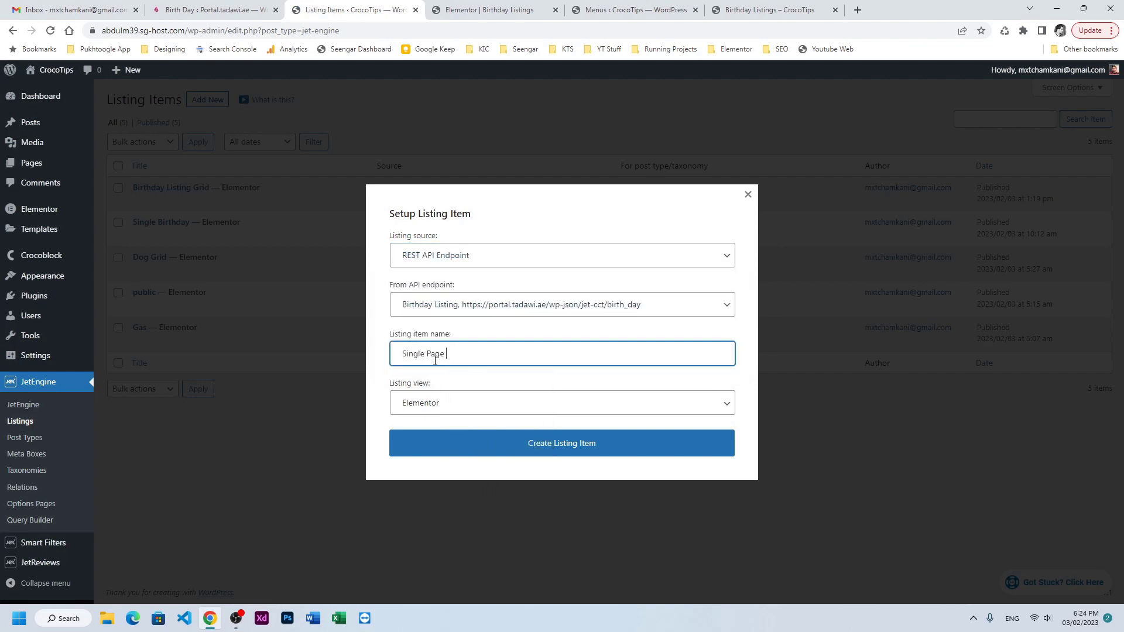
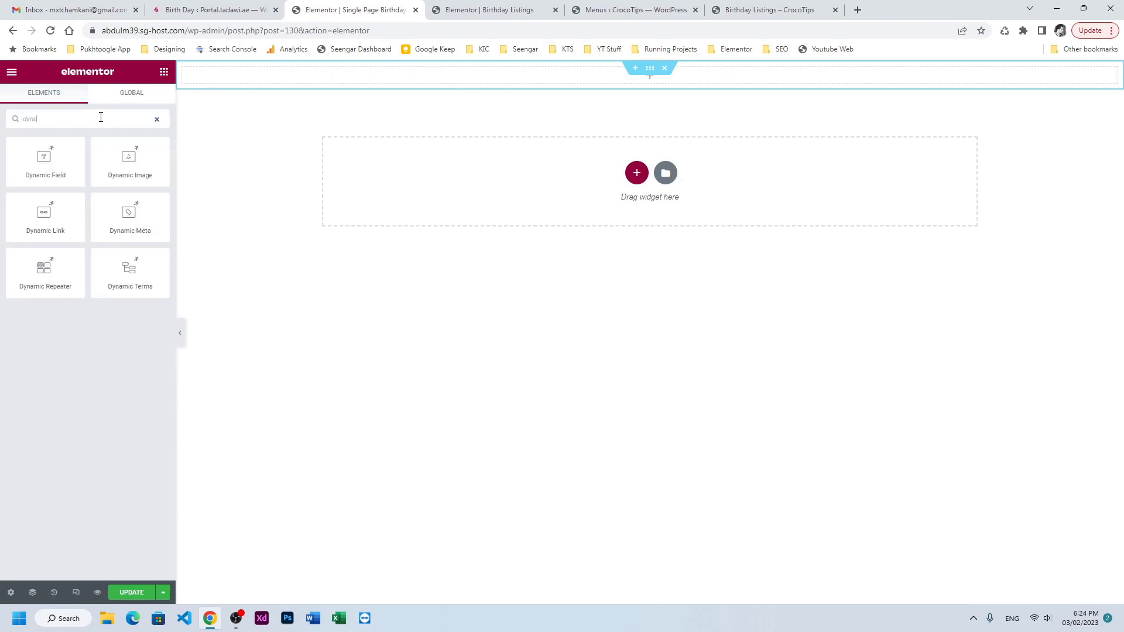
Step: Add a Dynamic Field widget to the empty section and show the REST API Birthday Listing field _ID in it
drag(35, 161, 301, 80)
click(123, 186)
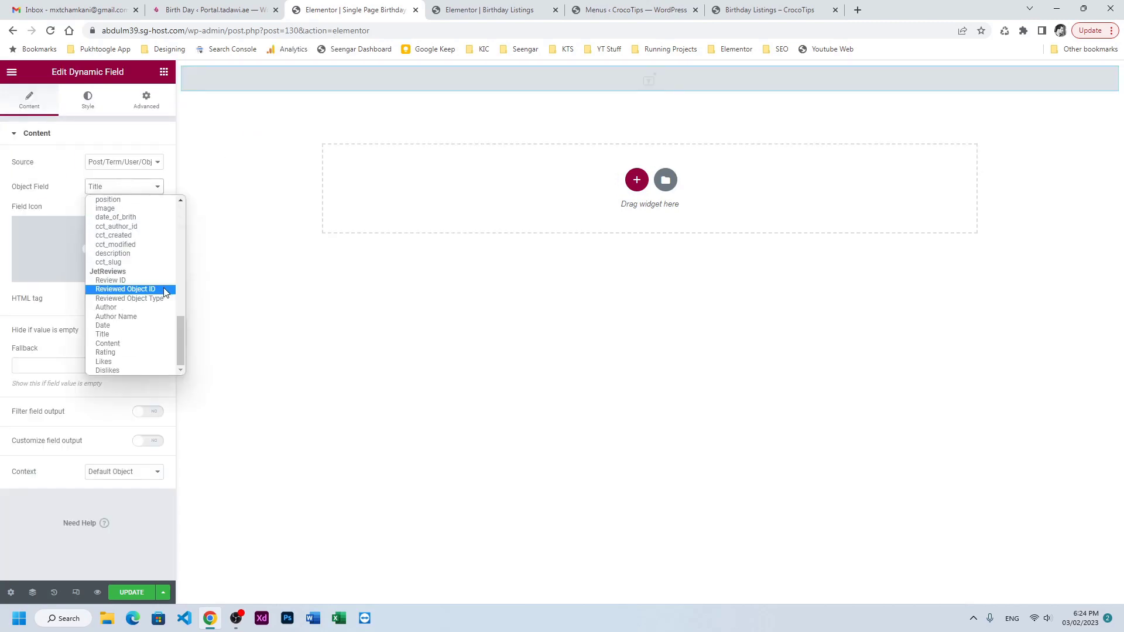
scroll(111, 264, down, 5)
click(111, 287)
Step: Customize the ID field's output with the format <b>ID :</b> <br/>%s
click(148, 440)
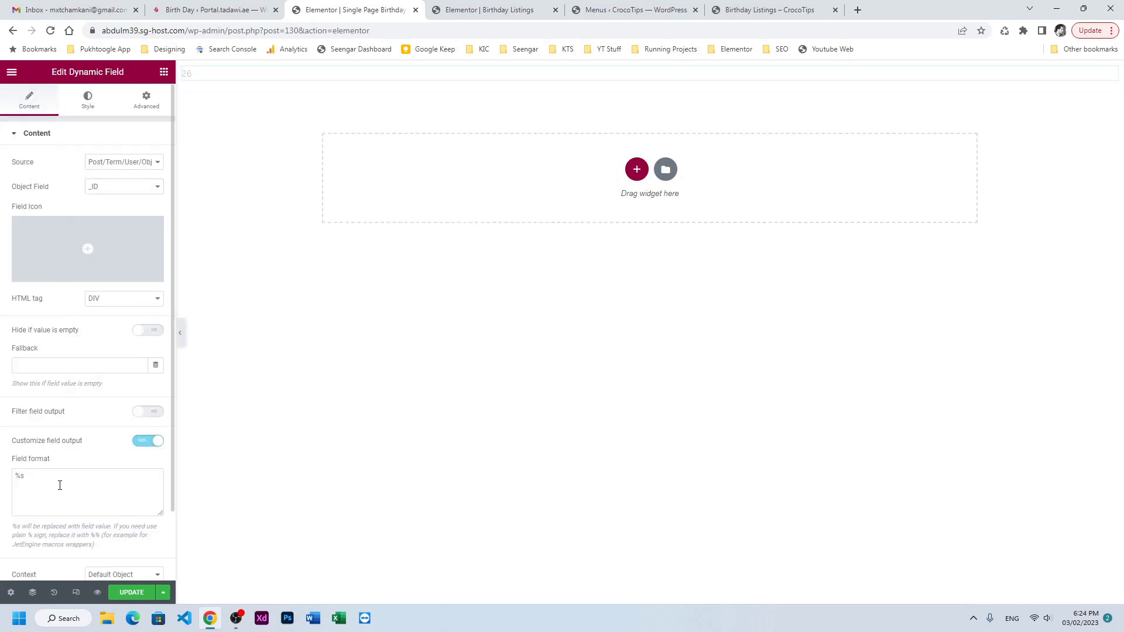
click(34, 487)
text(ID : <br/>)
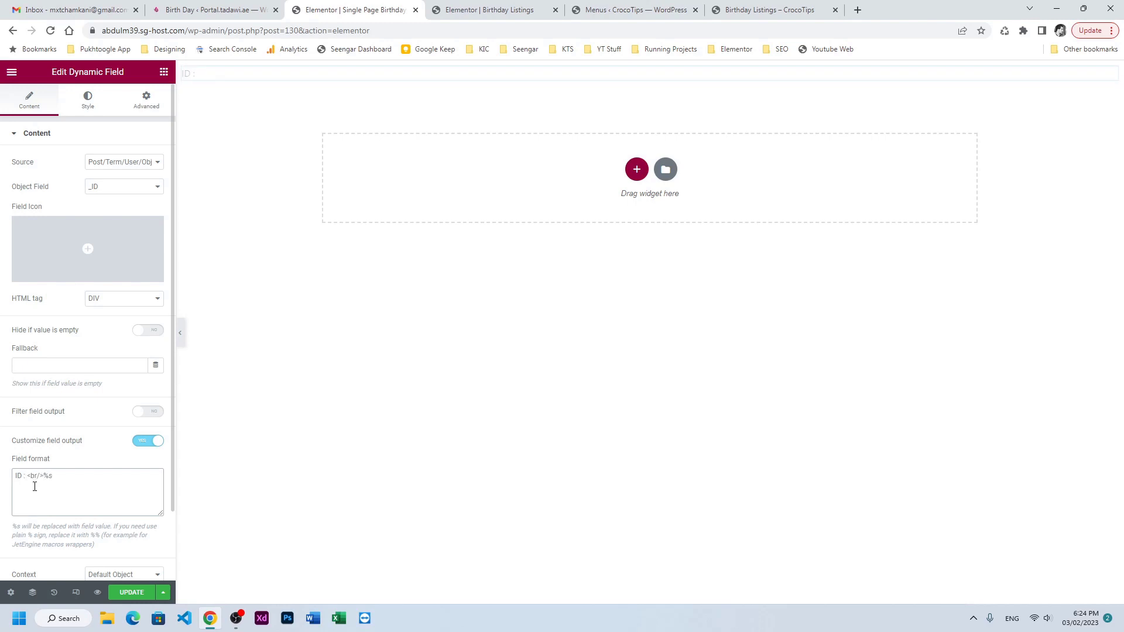
text(<b>)
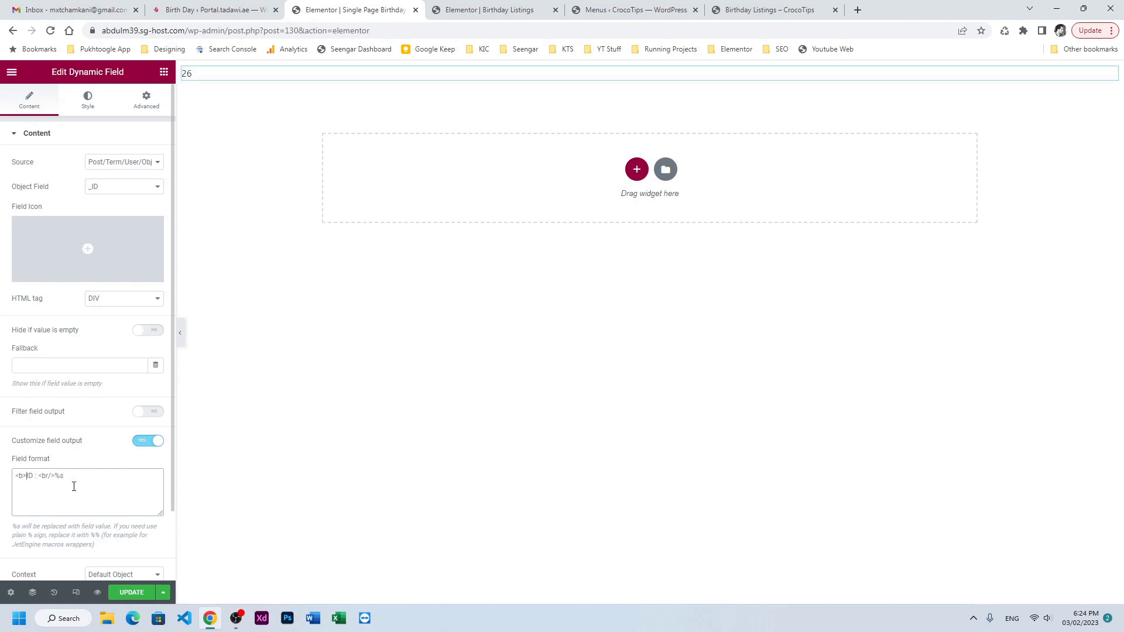
key(Right)
key(Right)
key(Right)
key(Right)
text(</b>)
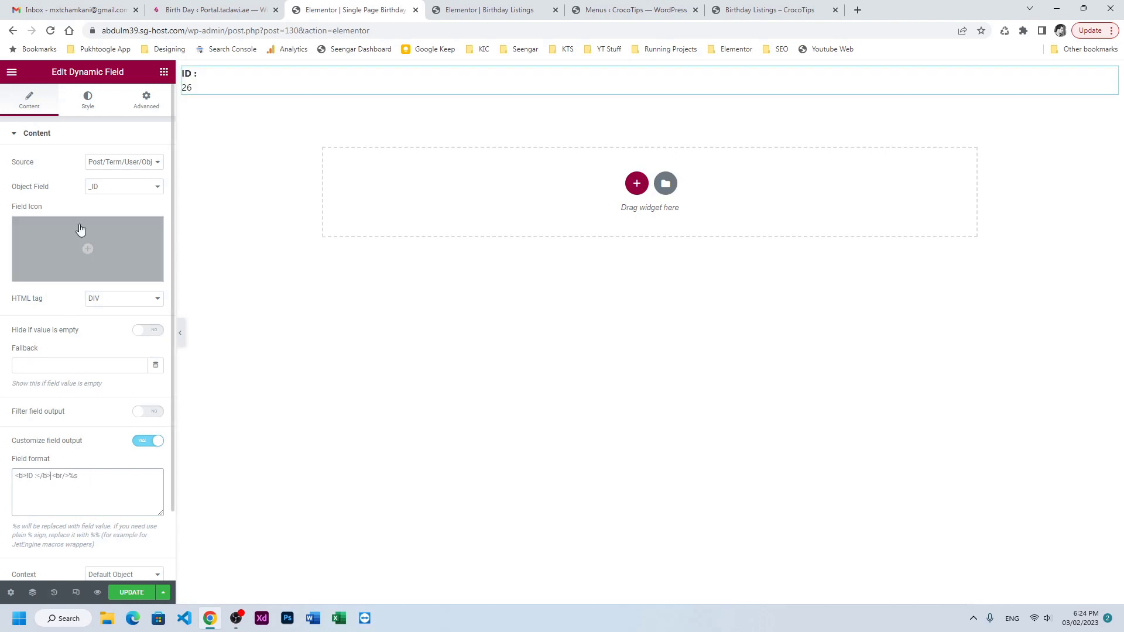
Step: Set the ID field's typography size to 23 px
click(88, 100)
click(156, 187)
drag(23, 279, 34, 286)
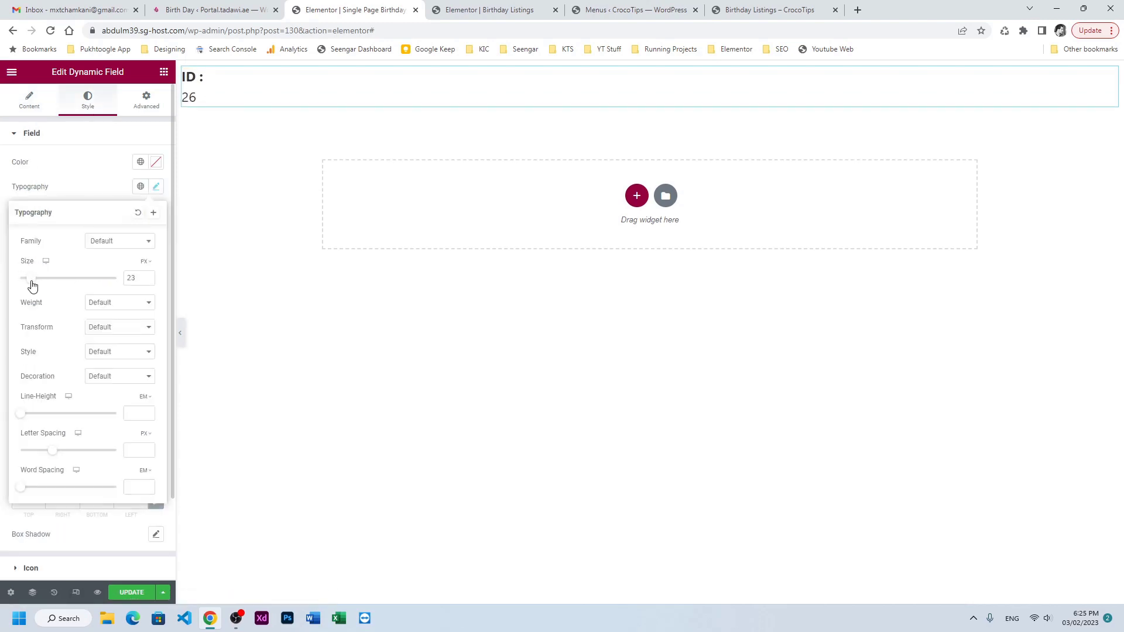
click(226, 108)
Step: Duplicate the ID field, switch the copy to full_name and change its bold label to Full Name
right_click(238, 101)
click(257, 120)
click(114, 197)
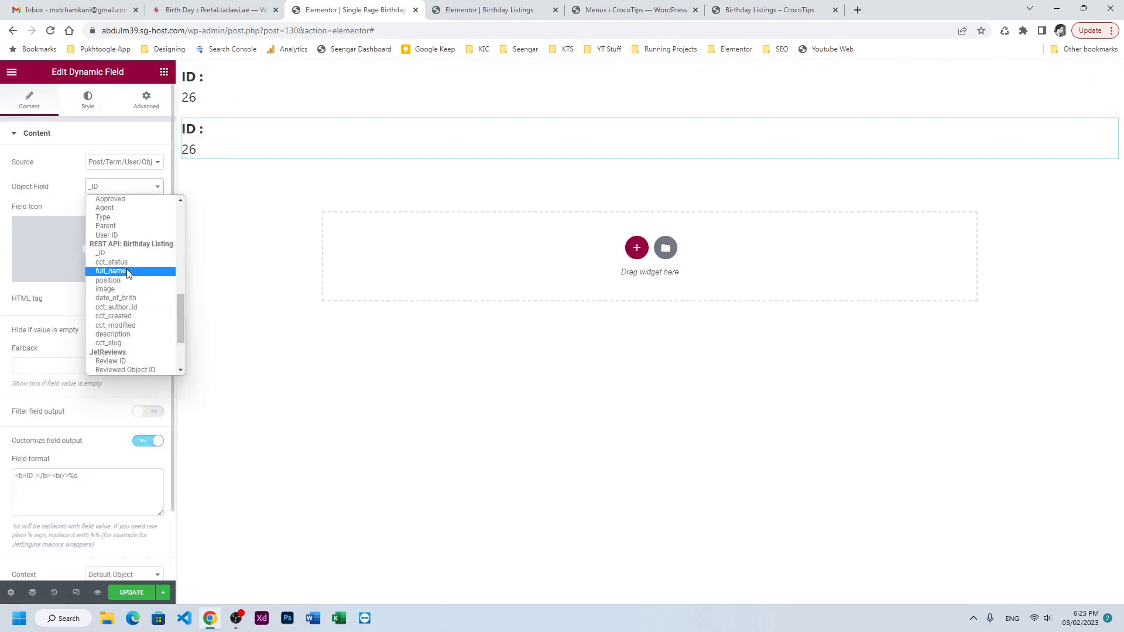
click(127, 268)
click(35, 476)
key(BackSpace)
key(BackSpace)
key(BackSpace)
text(Full Name)
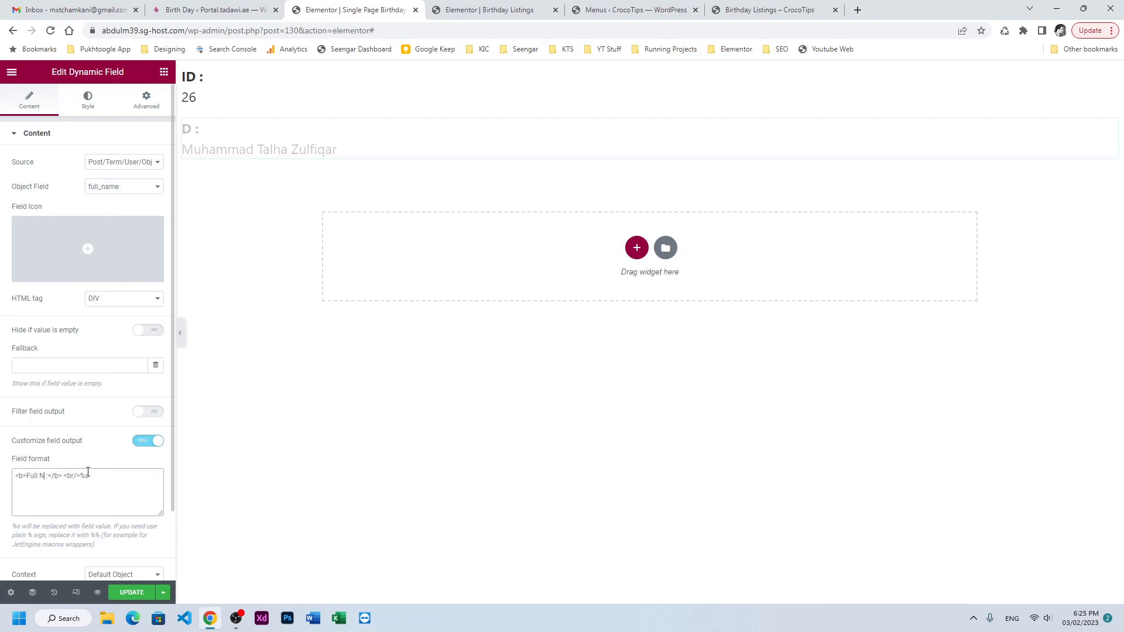
Step: Duplicate the Full Name field, switch the copy to position and change its bold label to Position
right_click(262, 155)
click(284, 180)
click(129, 187)
scroll(138, 292, down, 3)
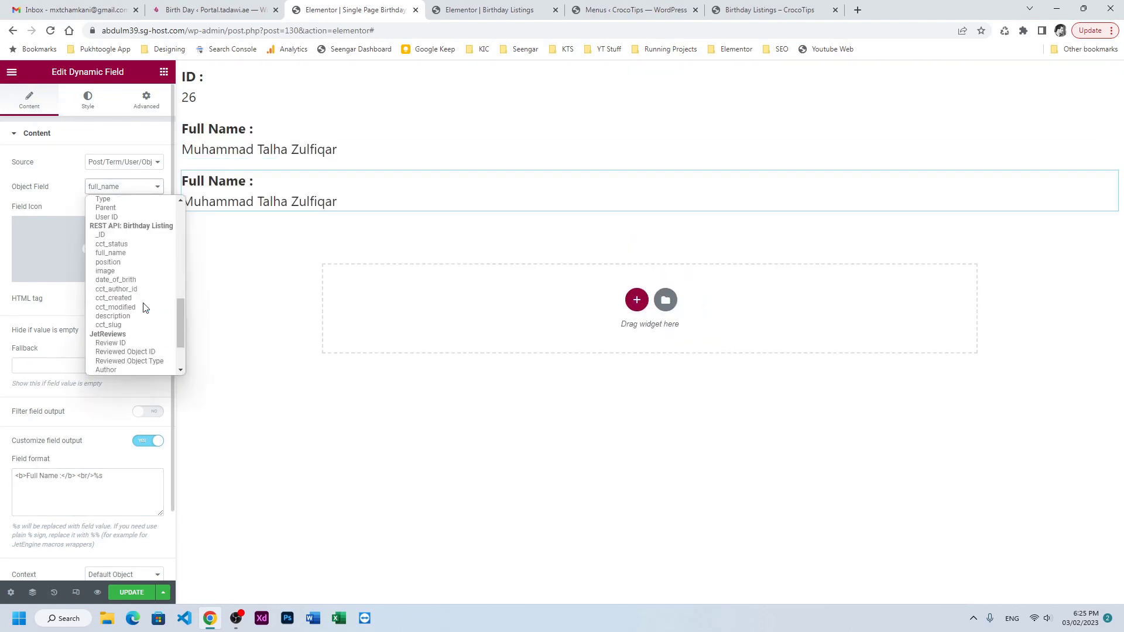
click(112, 263)
key(Delete)
key(Delete)
key(Delete)
key(Delete)
key(Delete)
key(Delete)
key(Delete)
key(Delete)
text(Position)
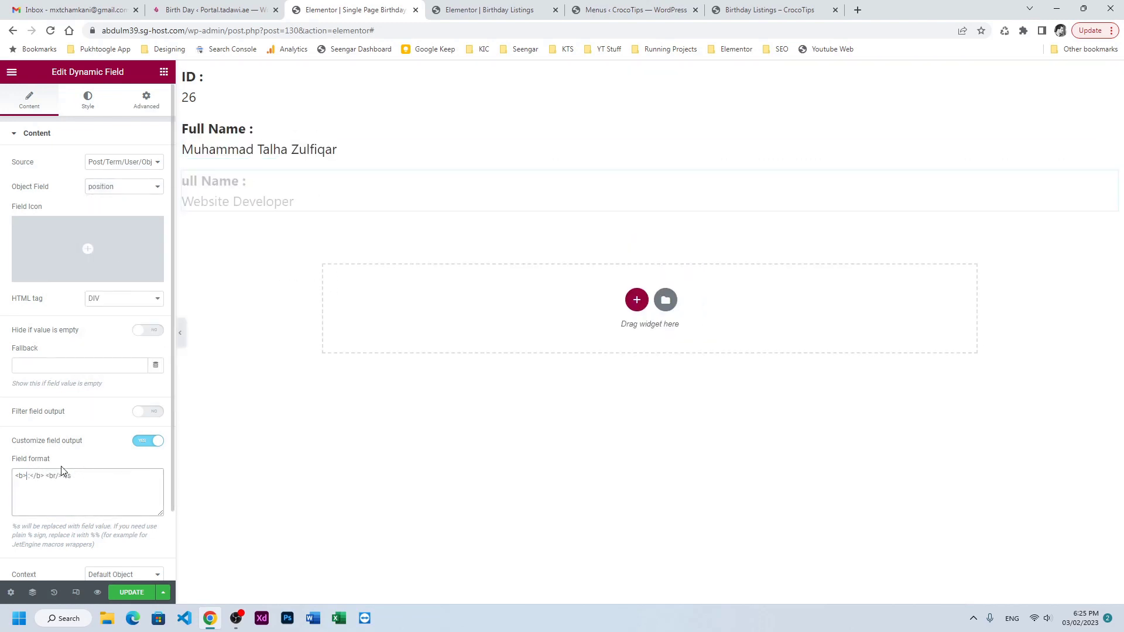
Step: Duplicate the Position field, switch the copy to date_of_brith and change its bold label to Date of Birth:
right_click(246, 193)
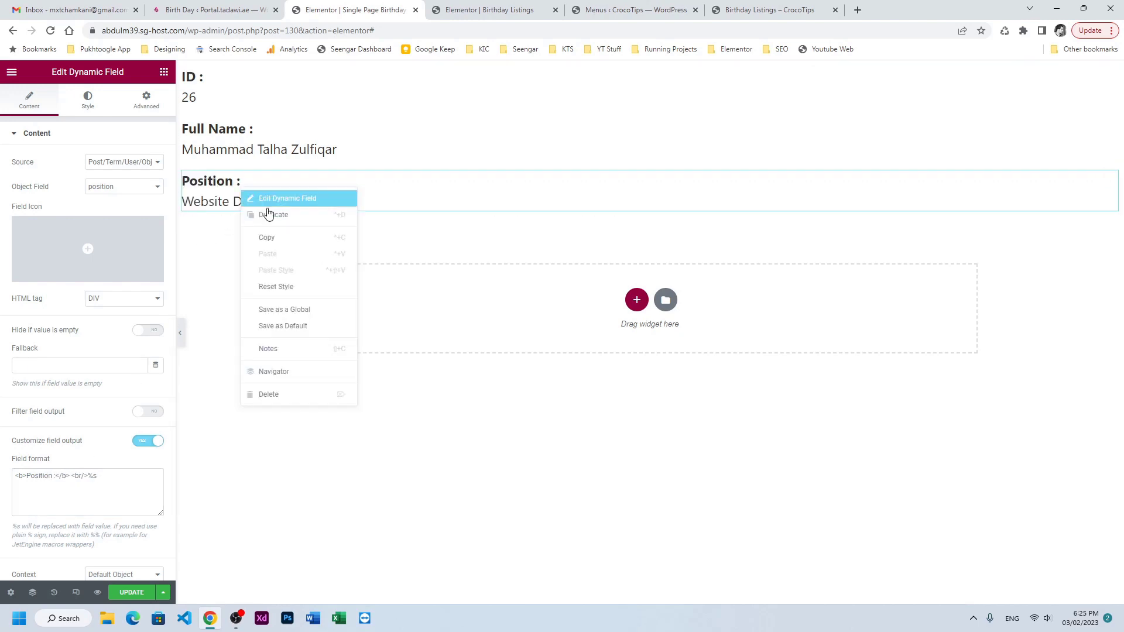
click(268, 214)
click(125, 186)
scroll(138, 293, down, 2)
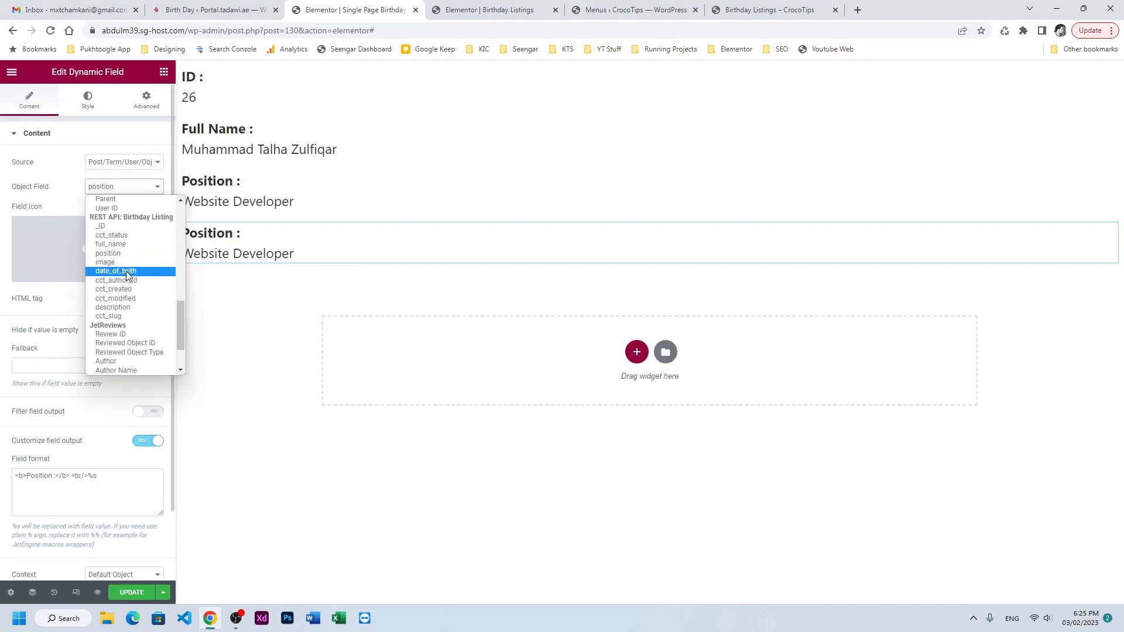
click(125, 271)
double_click(40, 475)
text(Date of Birth:)
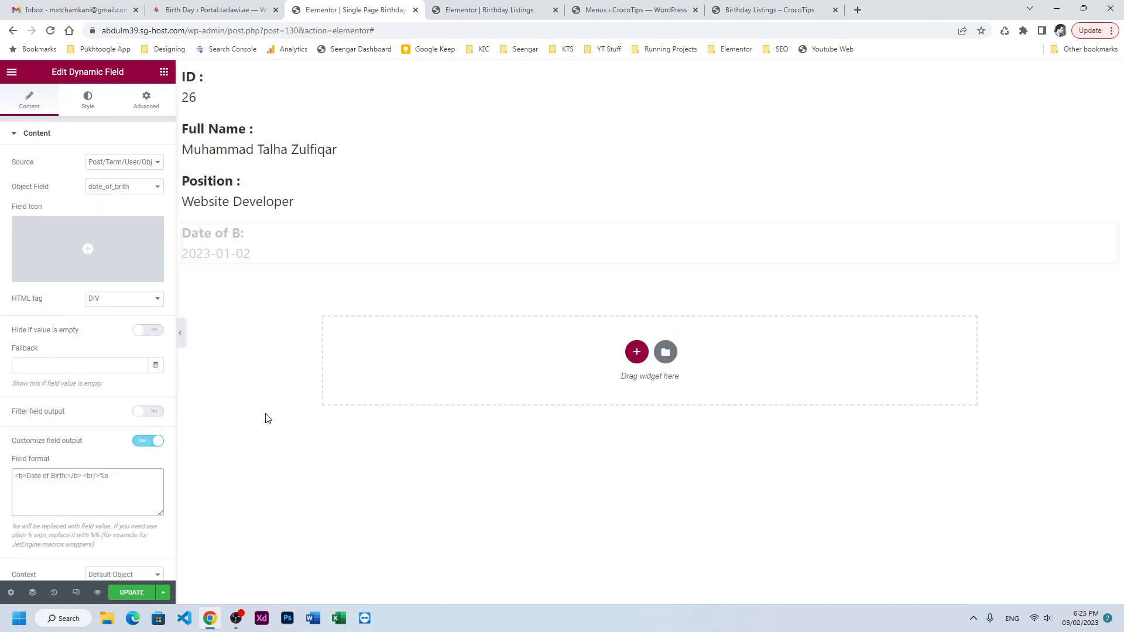
Step: Duplicate the Date of Birth field and switch the copy's object field to description
right_click(255, 256)
click(275, 276)
click(119, 187)
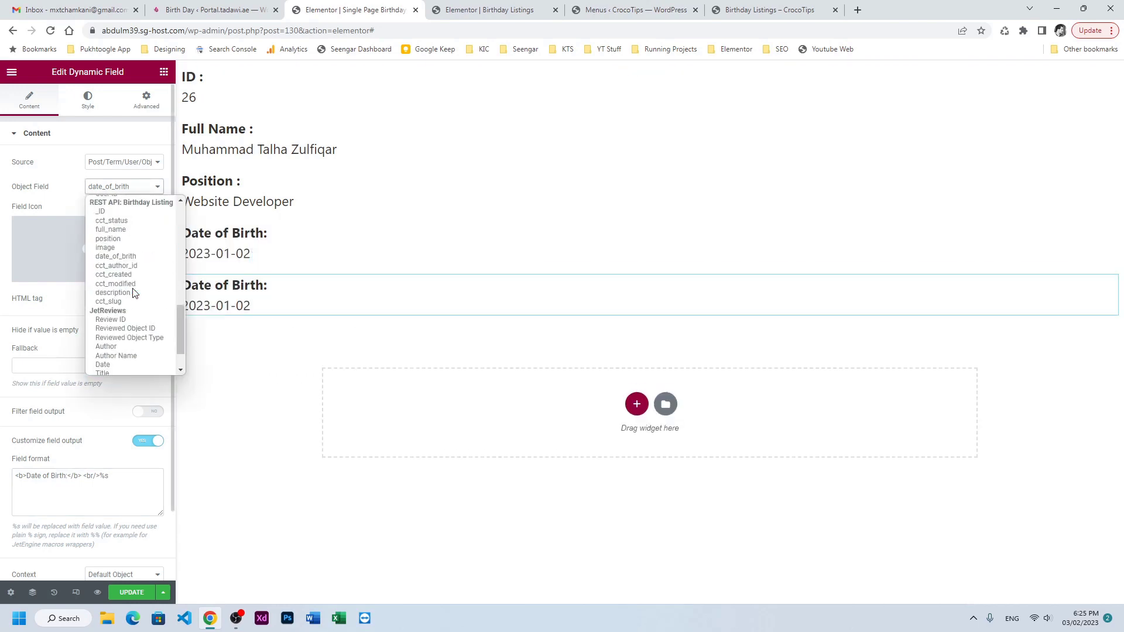
click(126, 287)
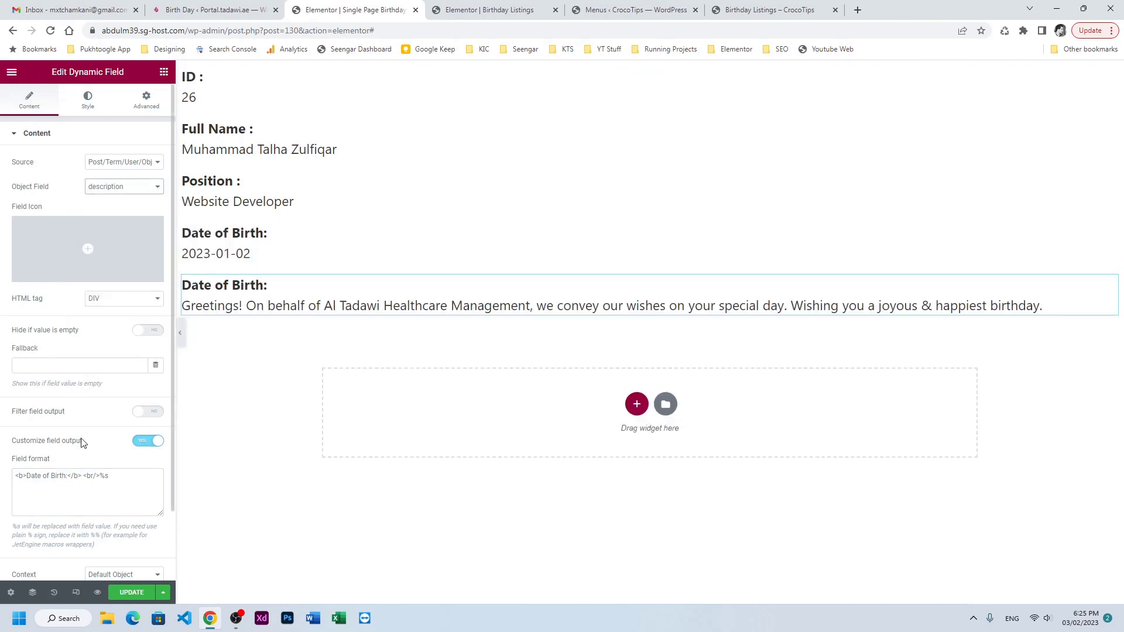
Step: Change the description field's bold label to About Employee: and save the listing template
click(57, 478)
key(BackSpace)
key(BackSpace)
key(BackSpace)
key(BackSpace)
key(BackSpace)
key(BackSpace)
key(BackSpace)
key(BackSpace)
key(BackSpace)
key(BackSpace)
key(BackSpace)
key(BackSpace)
key(BackSpace)
key(BackSpace)
text(Ab)
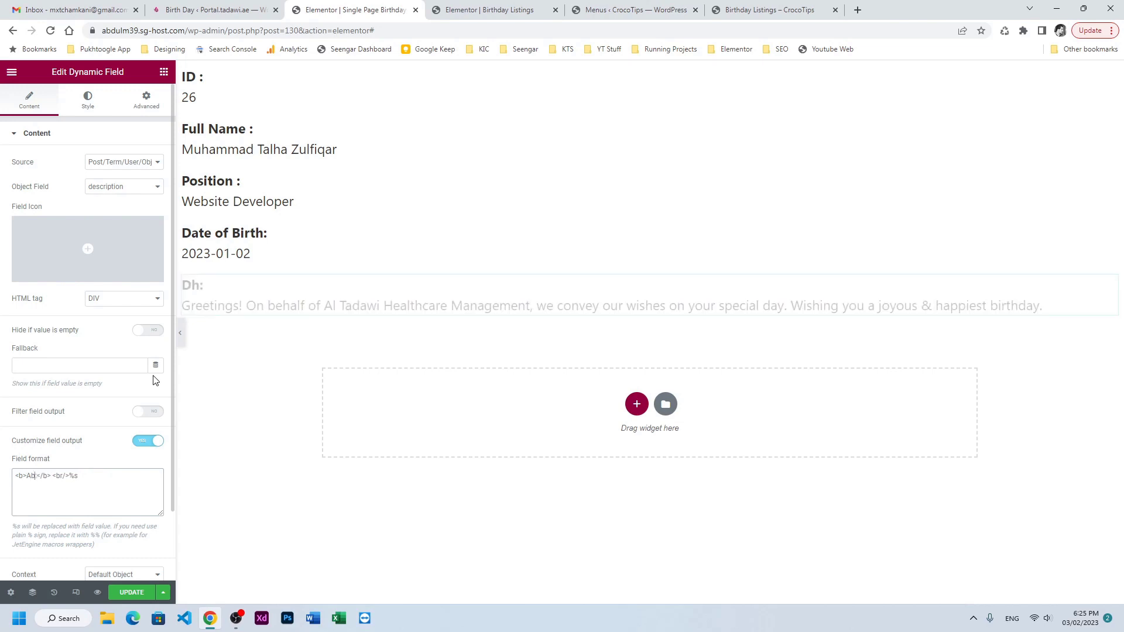
text(out Employee:)
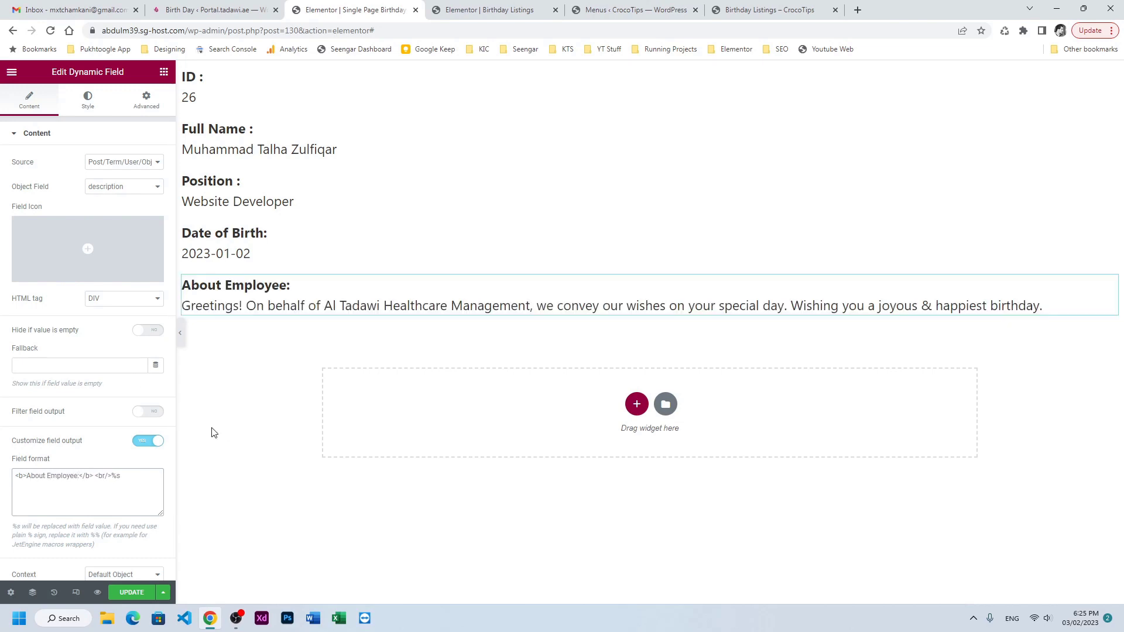
click(650, 68)
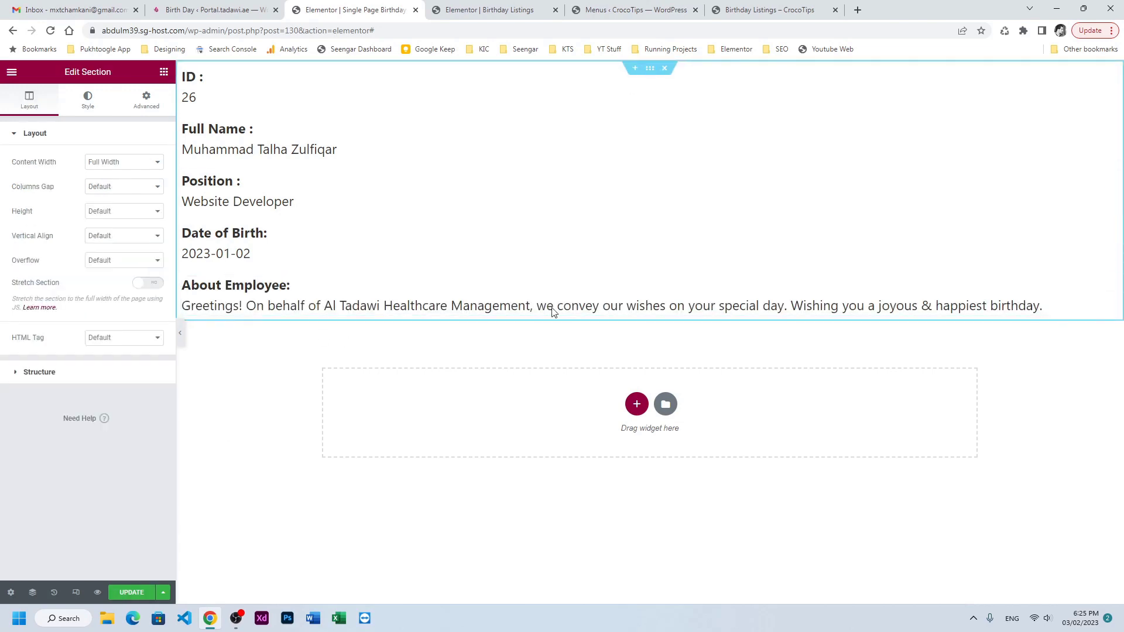
click(132, 592)
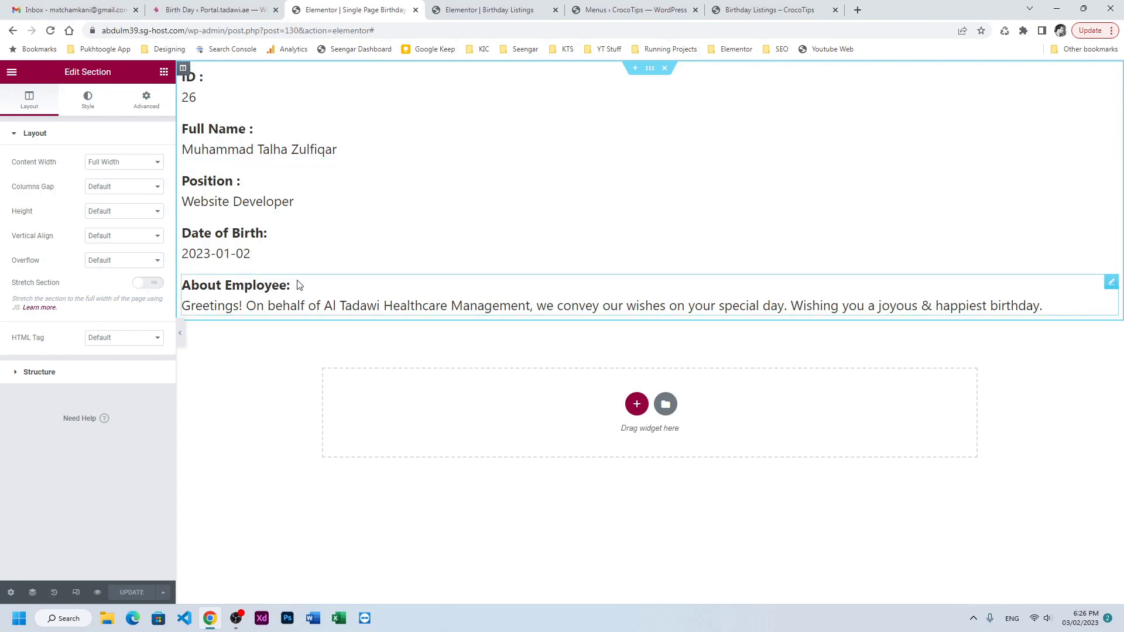
Step: Exit the Birthday Listings page editor into a separate browser tab and open the JetEngine Query Builder there
click(478, 6)
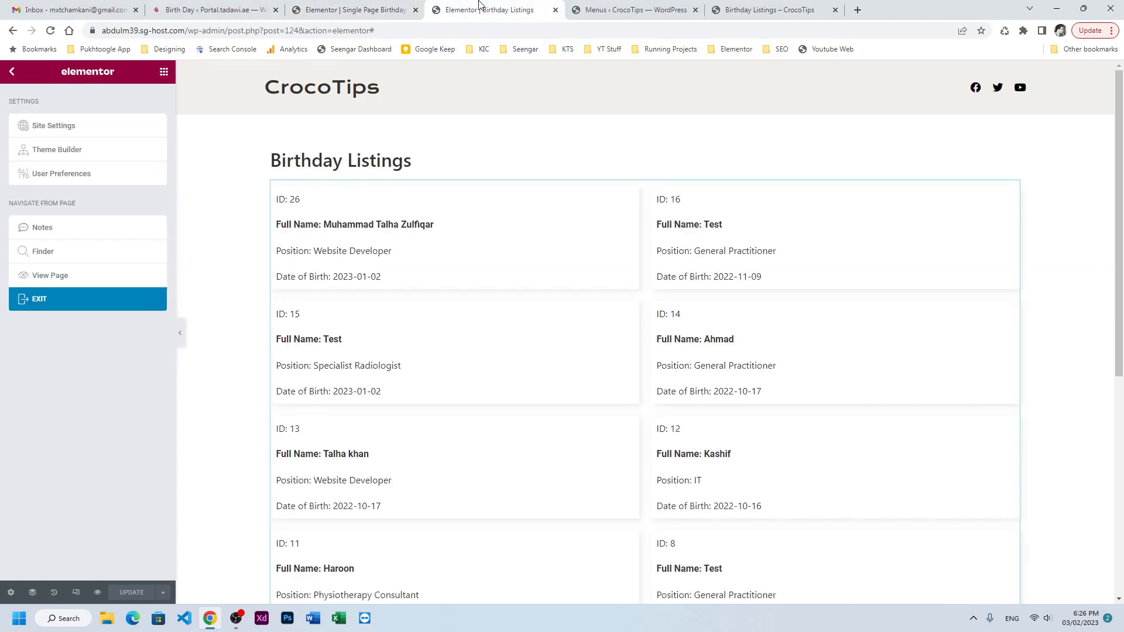
middle_click(35, 300)
click(587, 6)
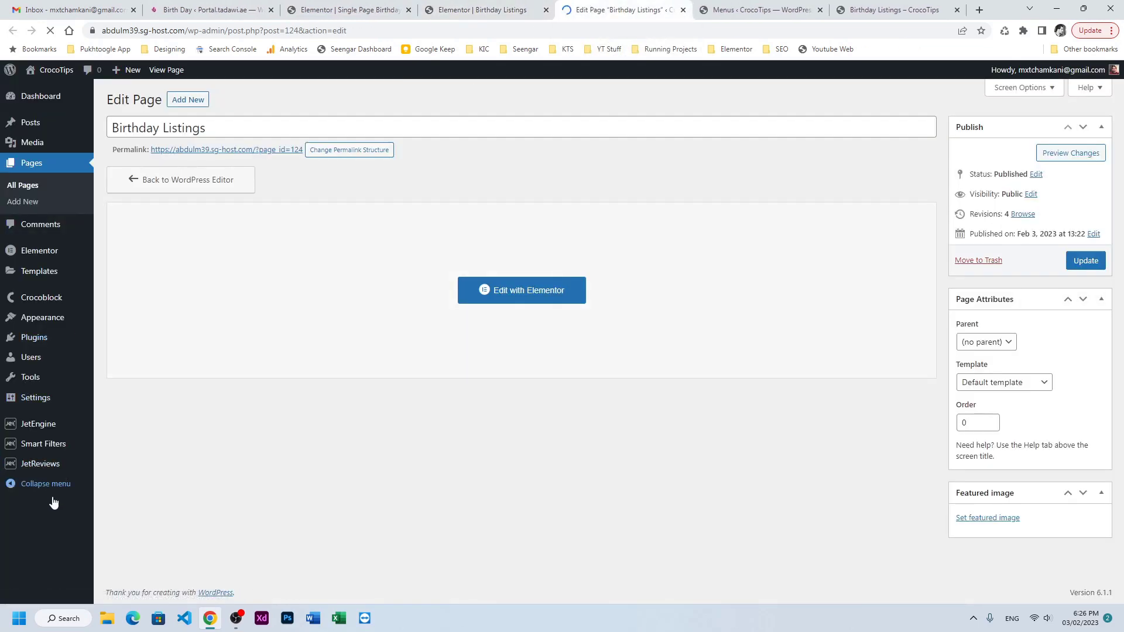
mouse_move(44, 429)
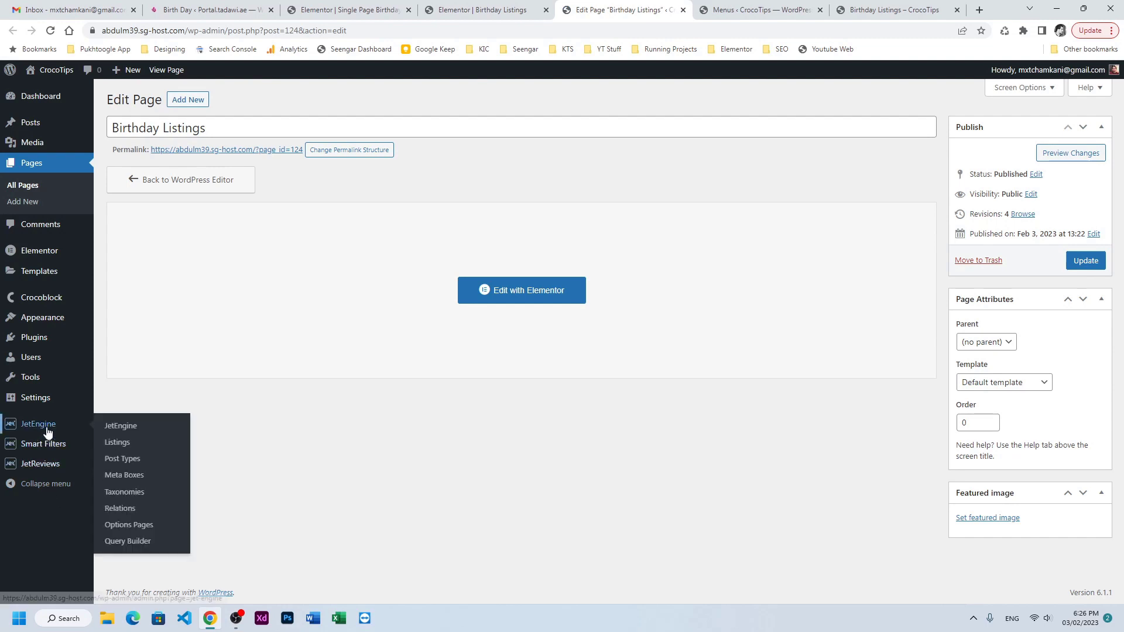
click(125, 547)
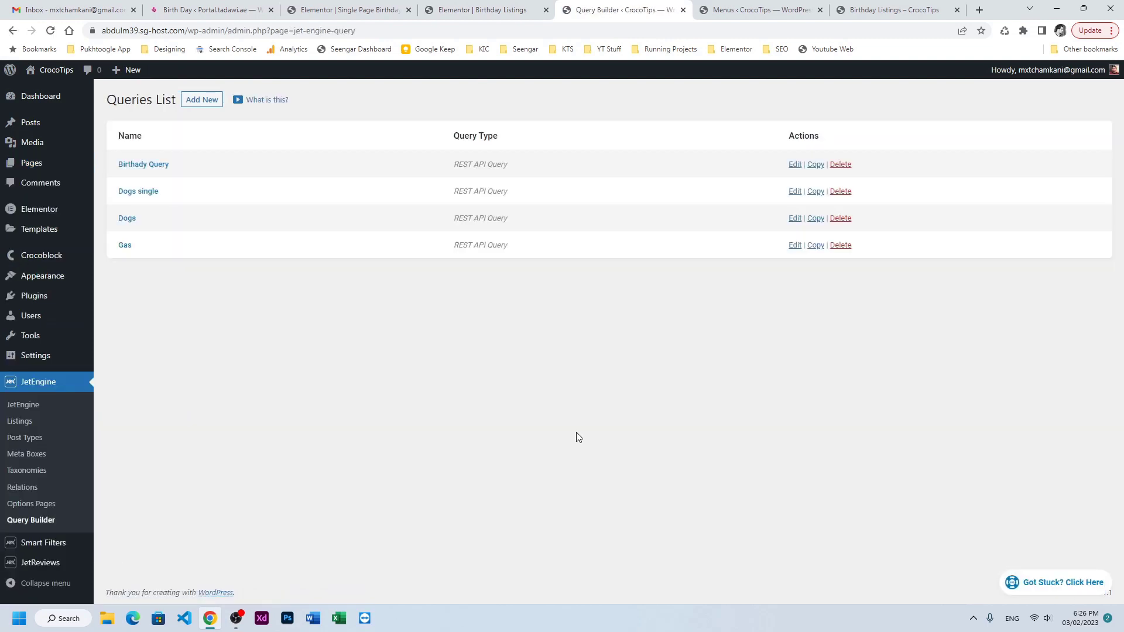
Step: Set up a new REST API query named Birthday with ID from the Birthday Listing endpoint and preview its results
click(205, 103)
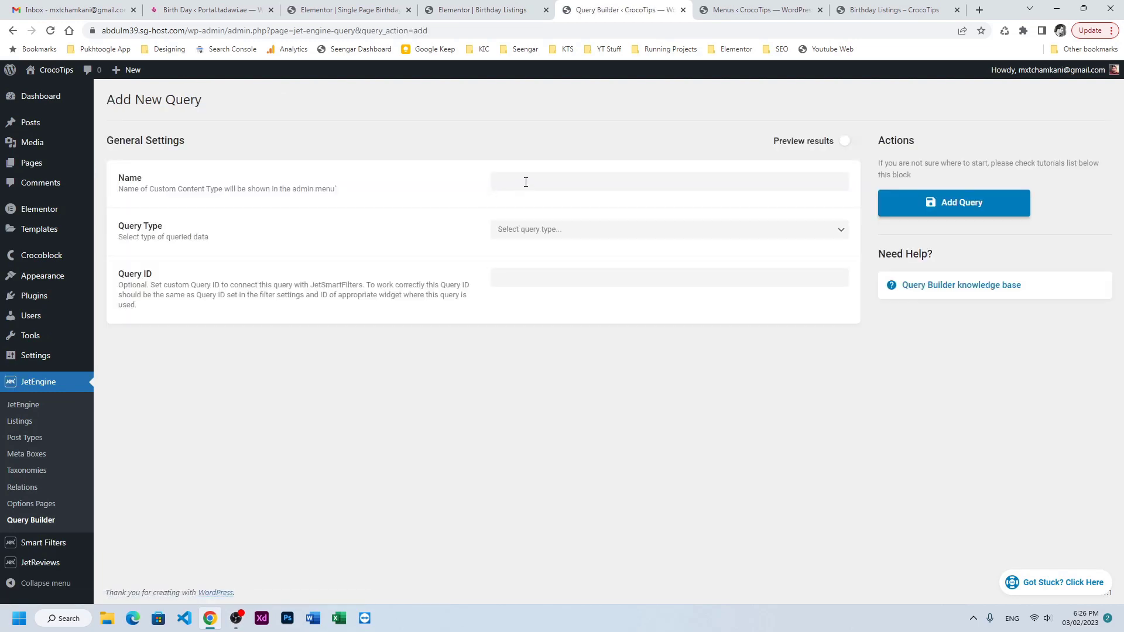
click(526, 182)
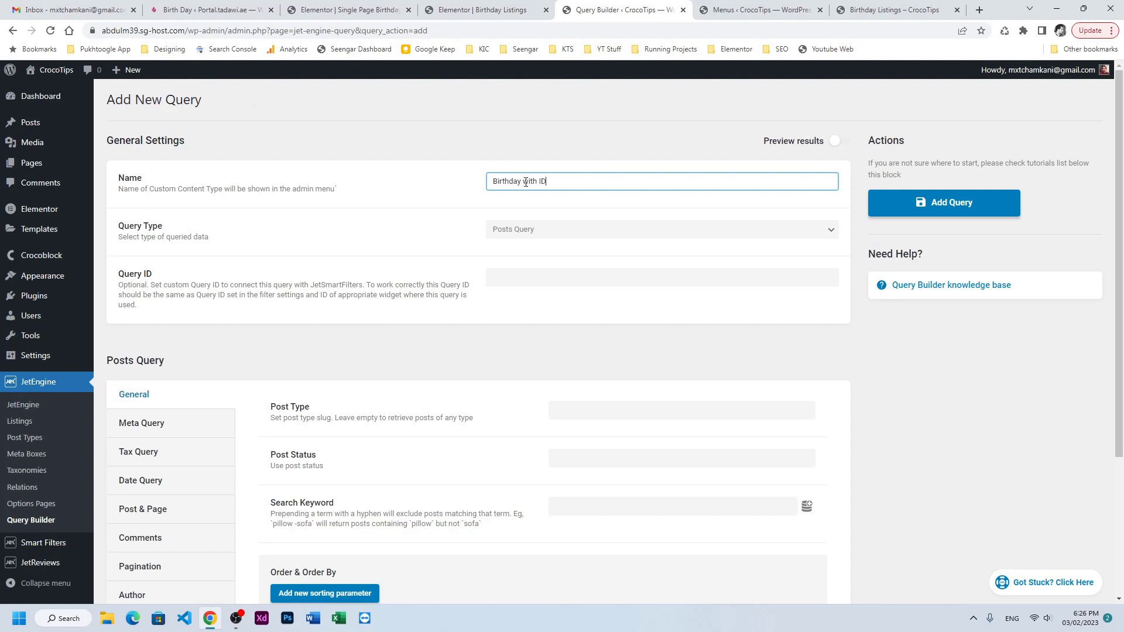
click(509, 237)
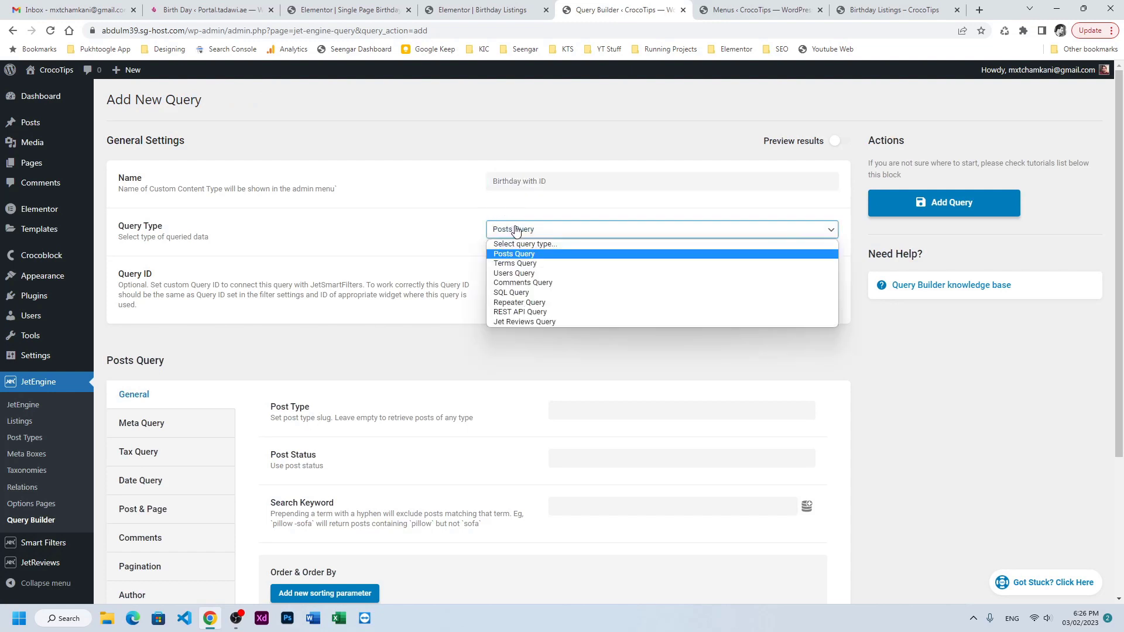
click(525, 312)
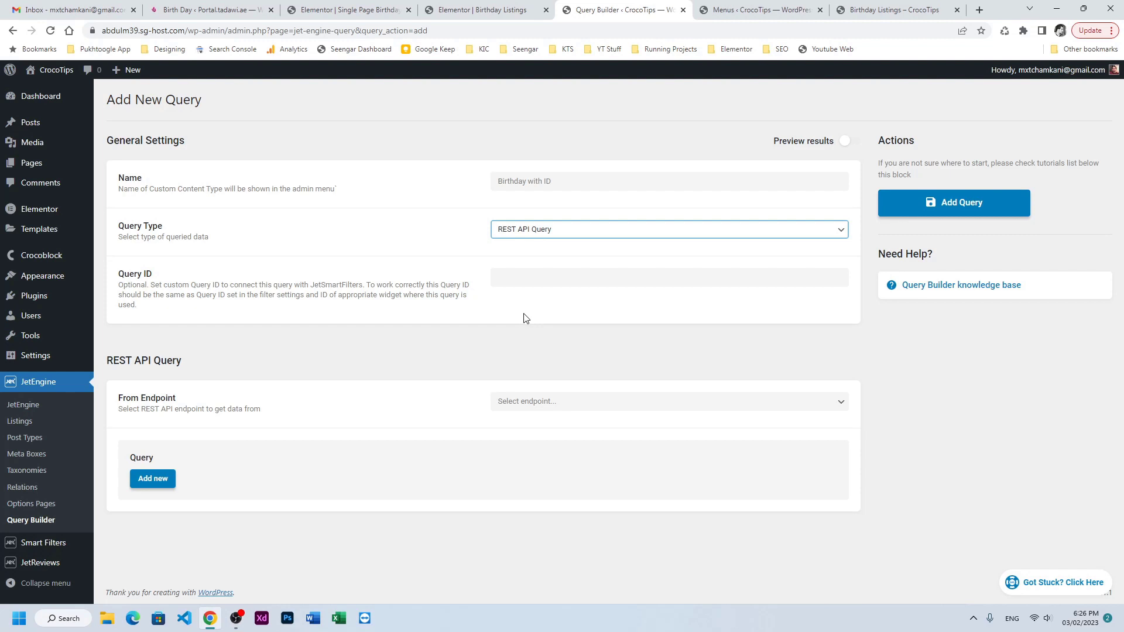
click(541, 401)
click(538, 423)
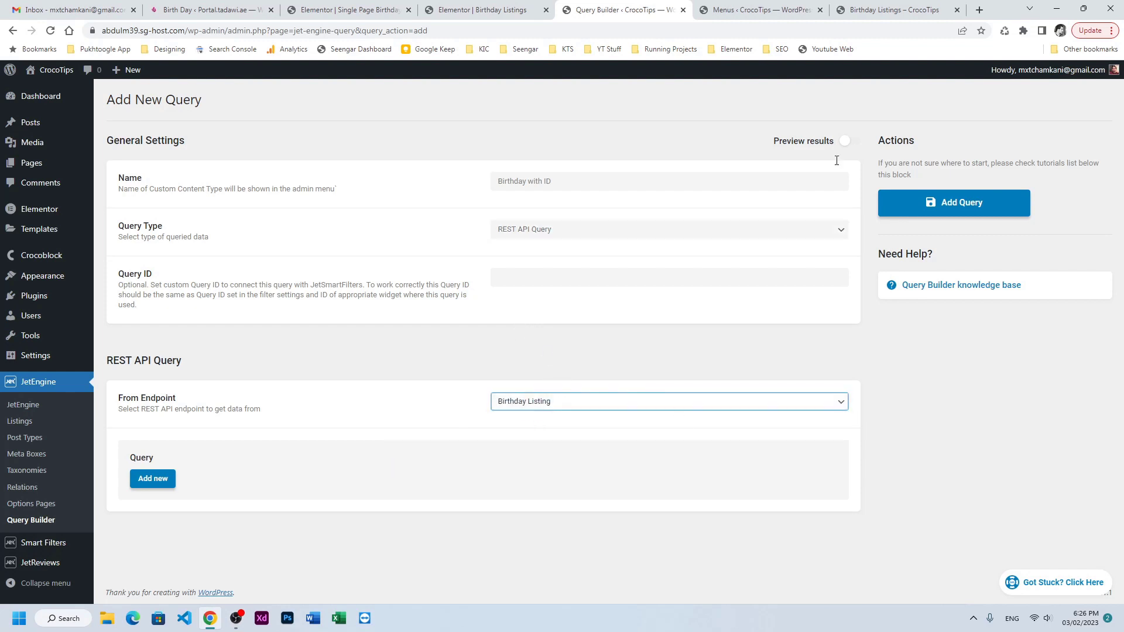
click(847, 142)
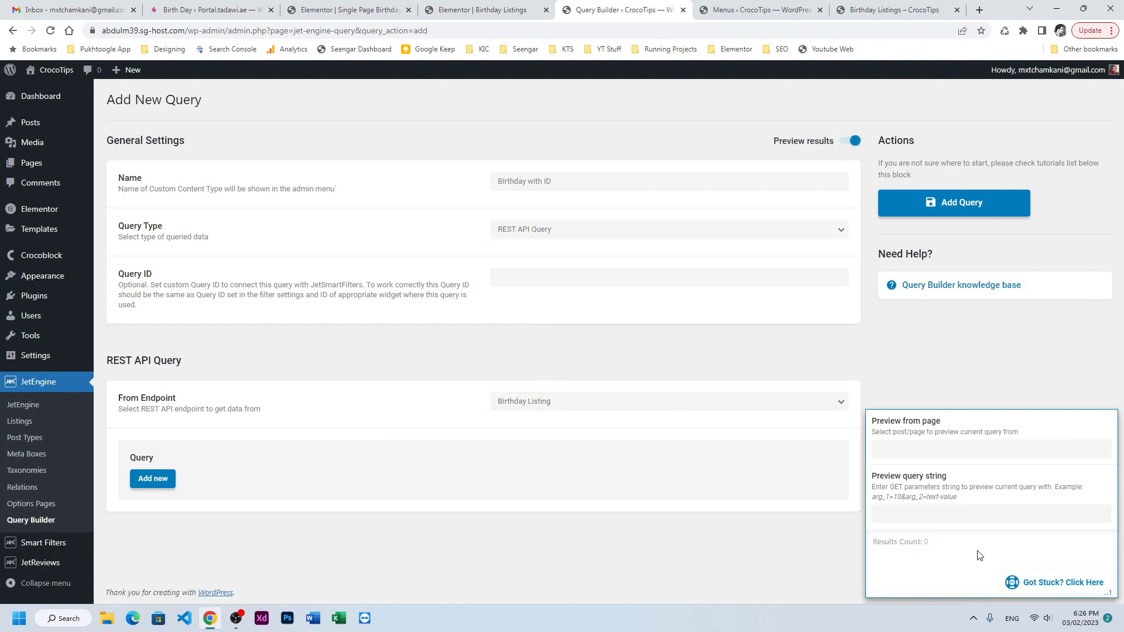
scroll(996, 426, down, 1)
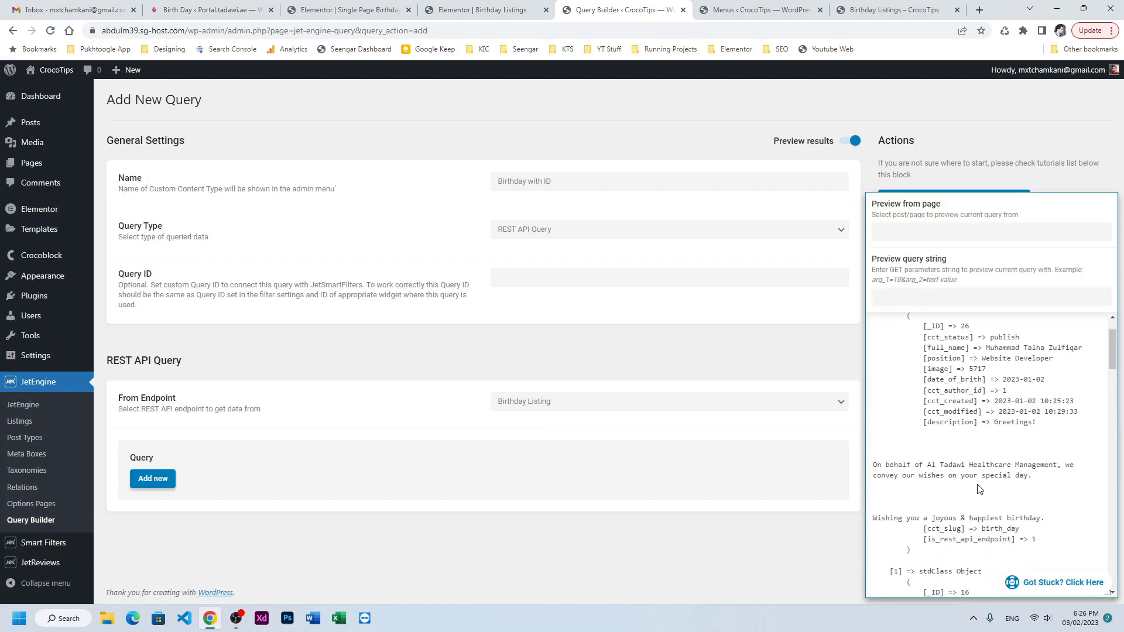
Step: Add a query parameter with the key _ID to the Birthday with ID REST API query
scroll(980, 489, up, 1)
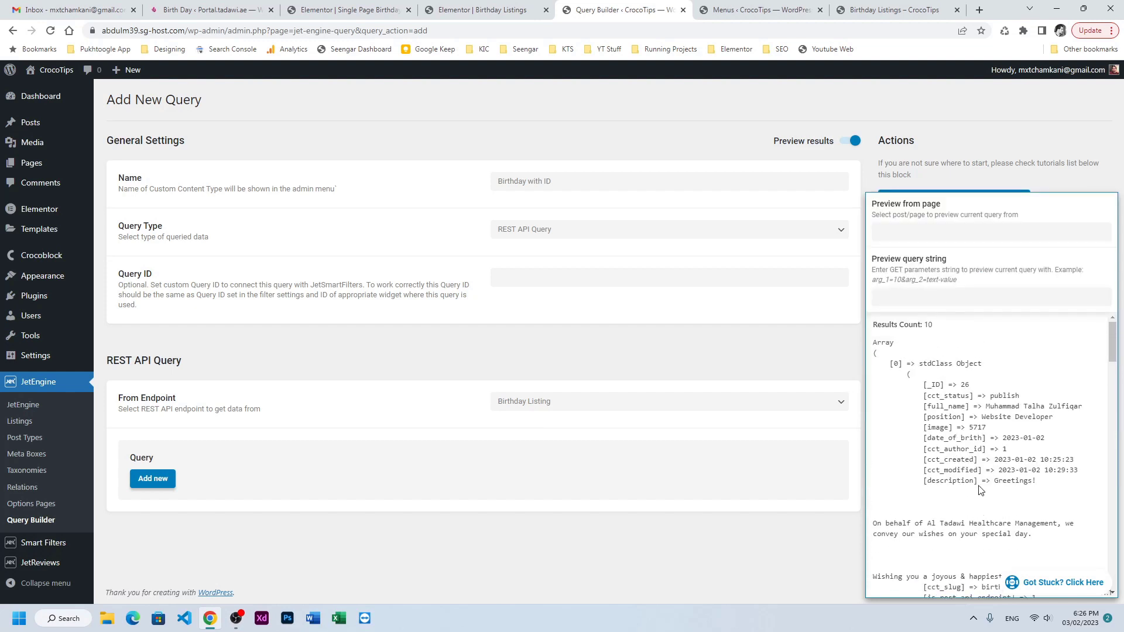
drag(925, 386, 980, 386)
click(936, 384)
click(169, 485)
scroll(351, 399, down, 2)
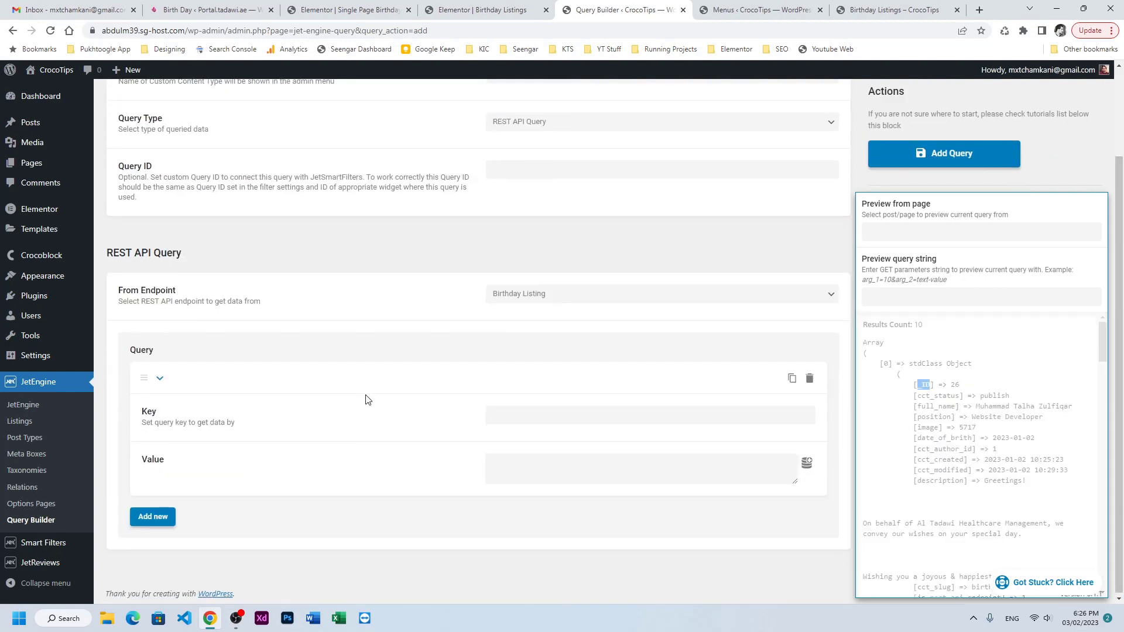
click(533, 415)
text(_ID)
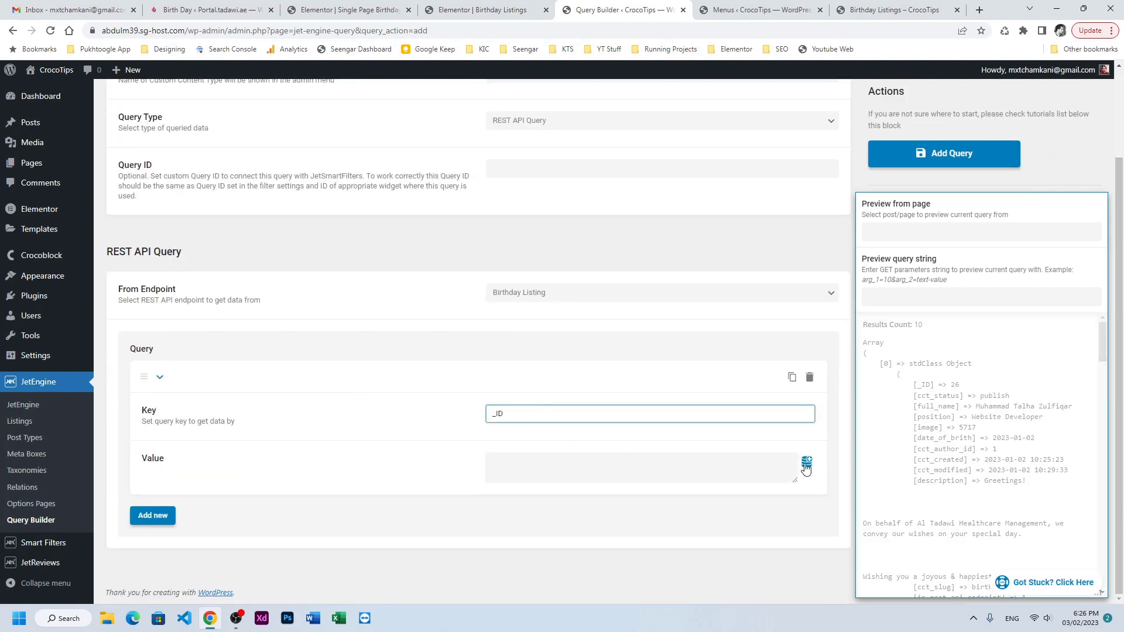
Step: Set the _ID parameter's value to a Query Variable macro with variable name _post_id and add the query
click(644, 462)
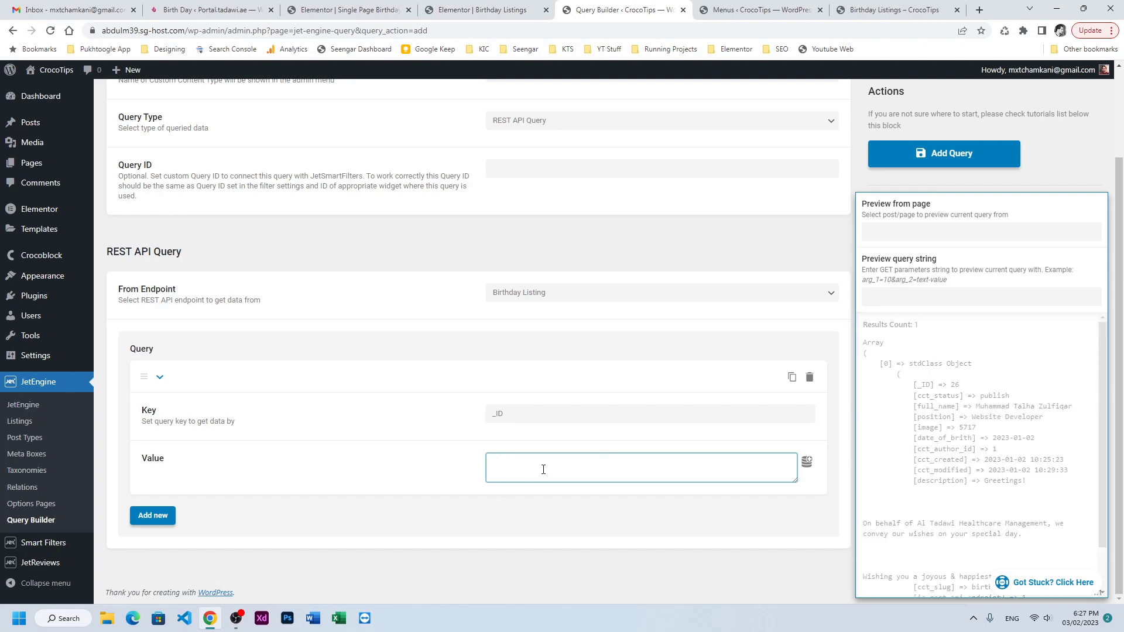
click(806, 463)
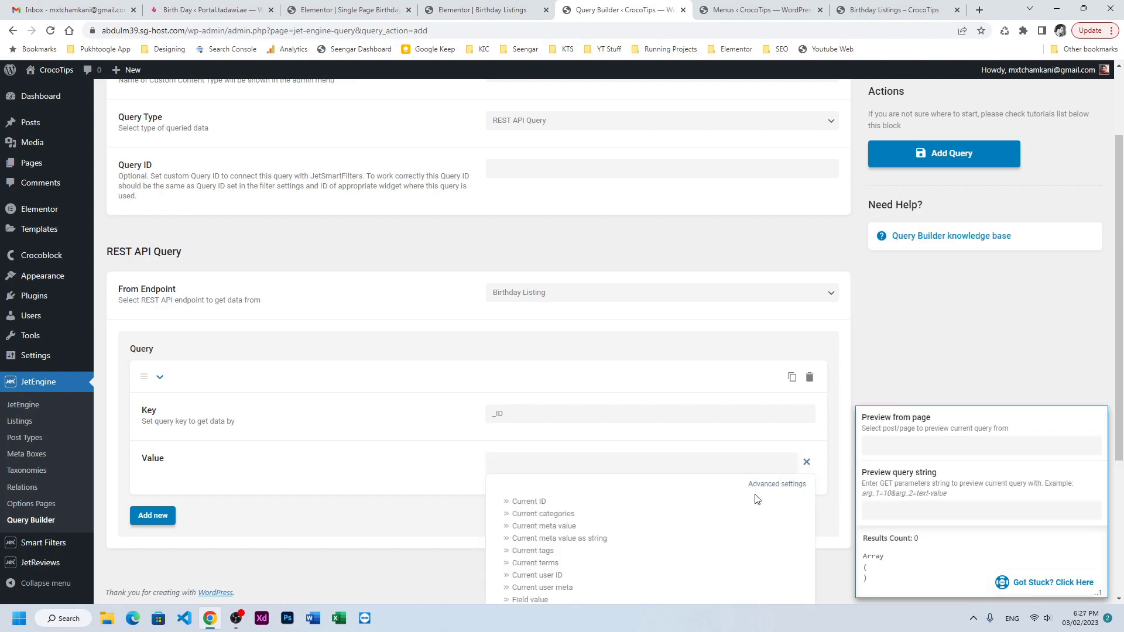
scroll(679, 524, down, 4)
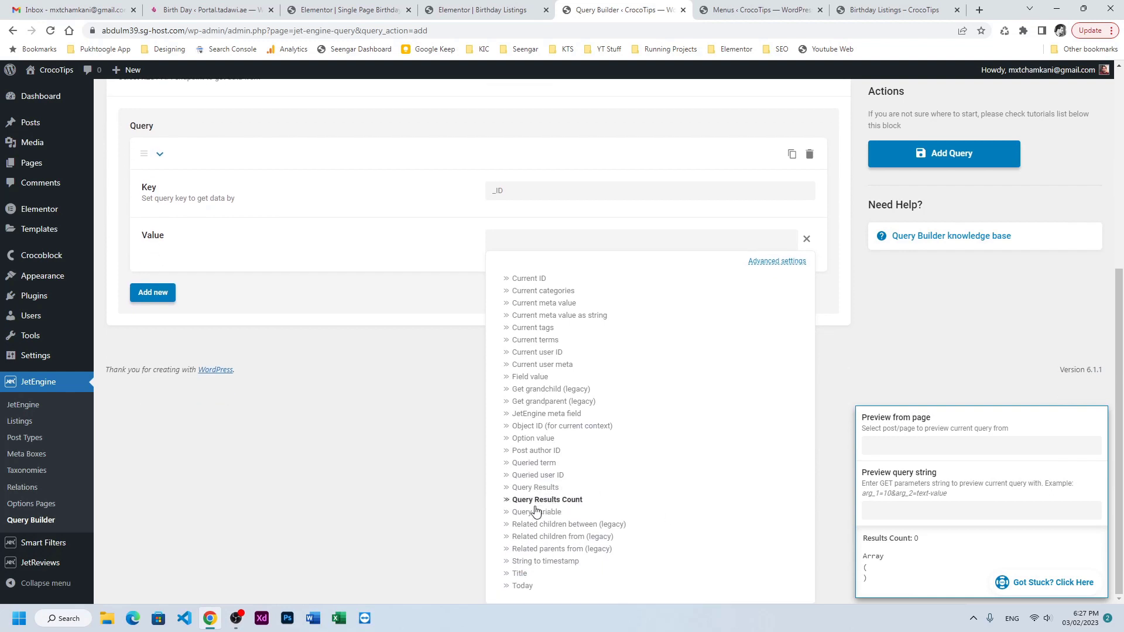
click(534, 513)
click(542, 537)
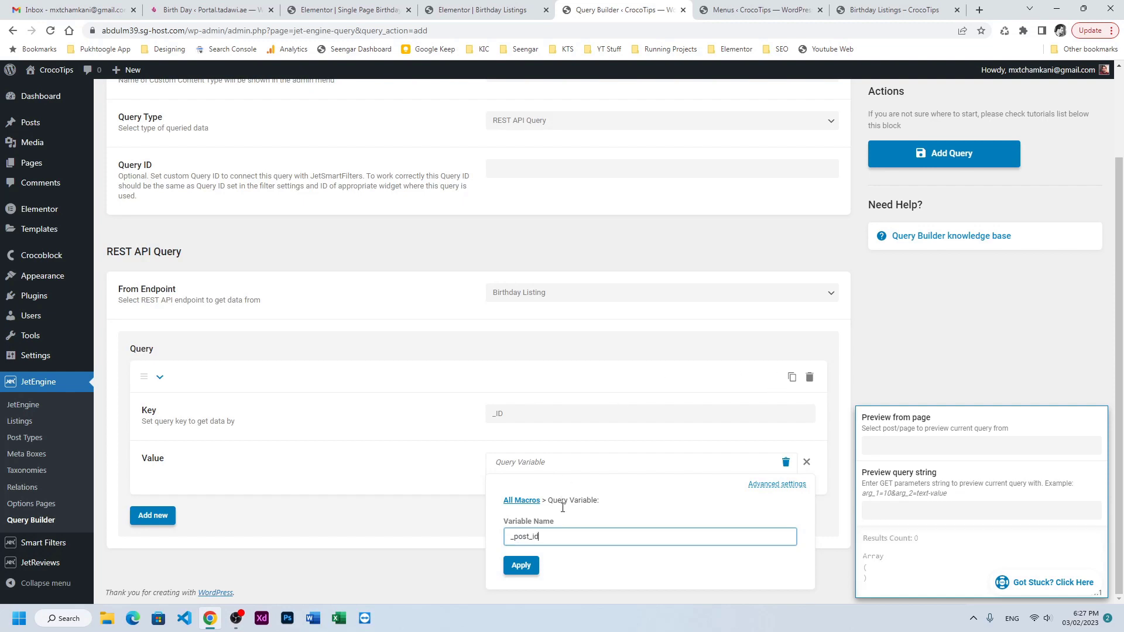
click(521, 565)
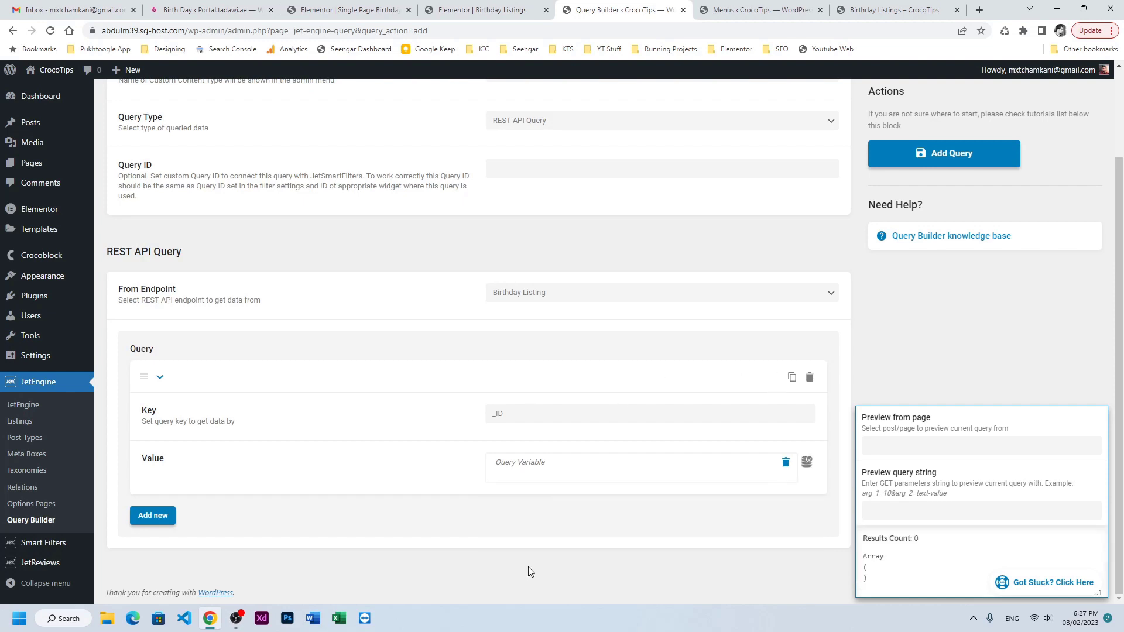
click(941, 159)
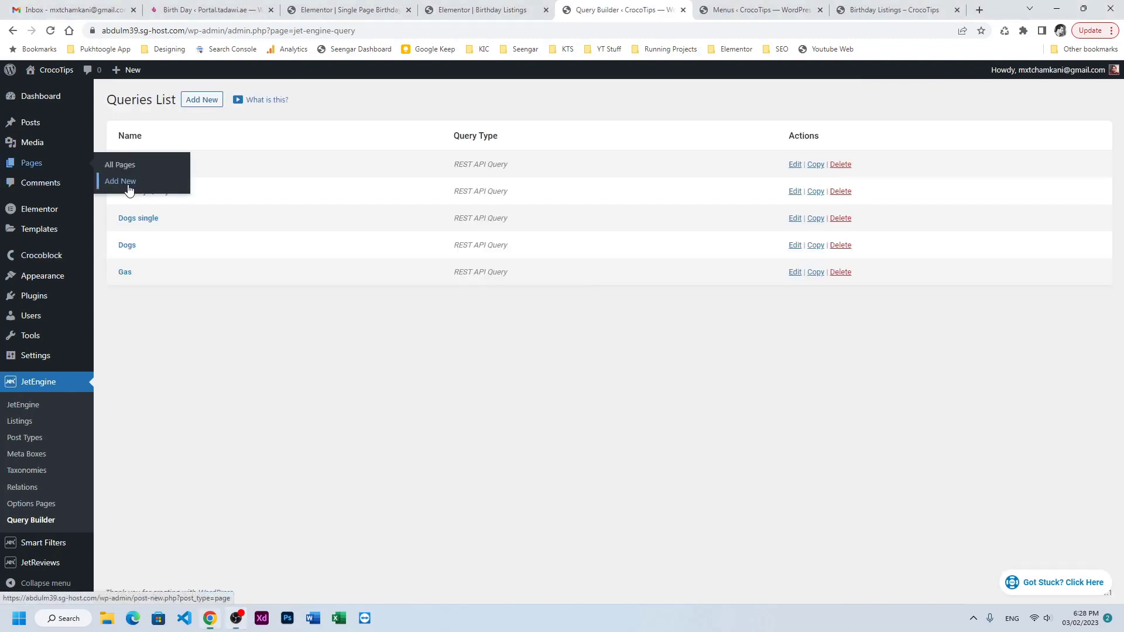
Step: Create a new WordPress page titled Single Birthday Listing and publish it
click(120, 181)
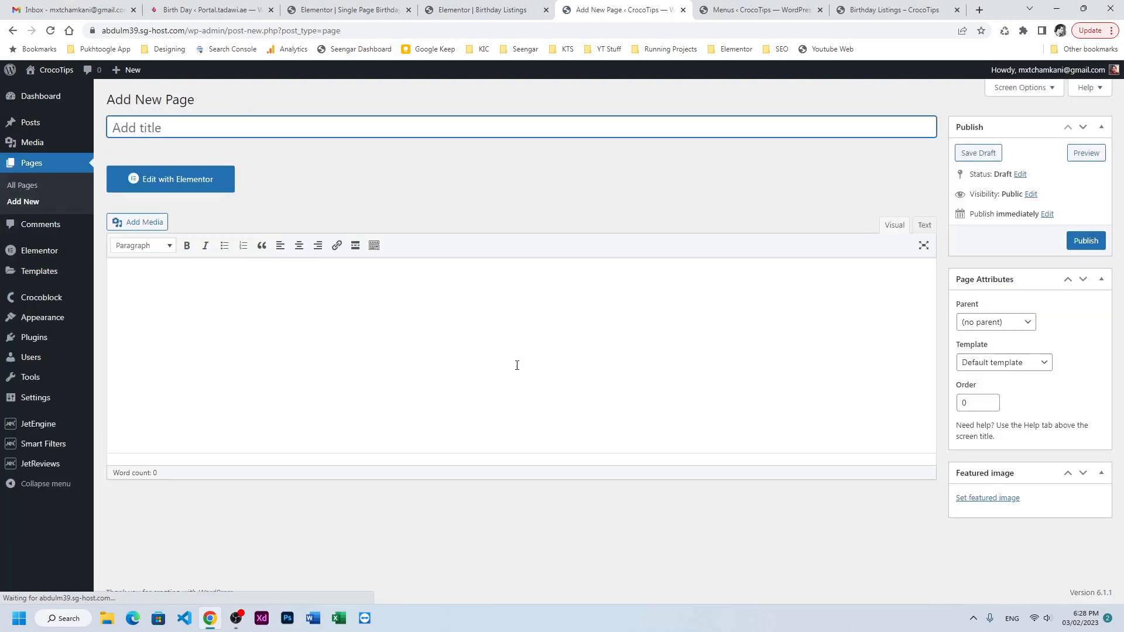
text(Bi)
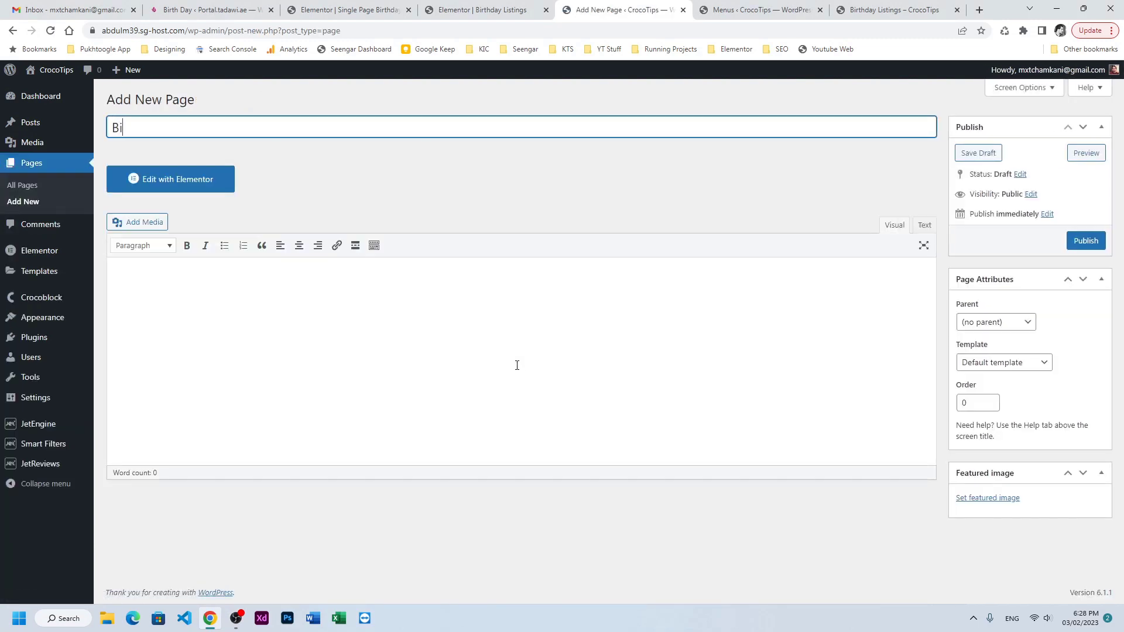
key(BackSpace)
key(BackSpace)
text(Single Birthday Listing)
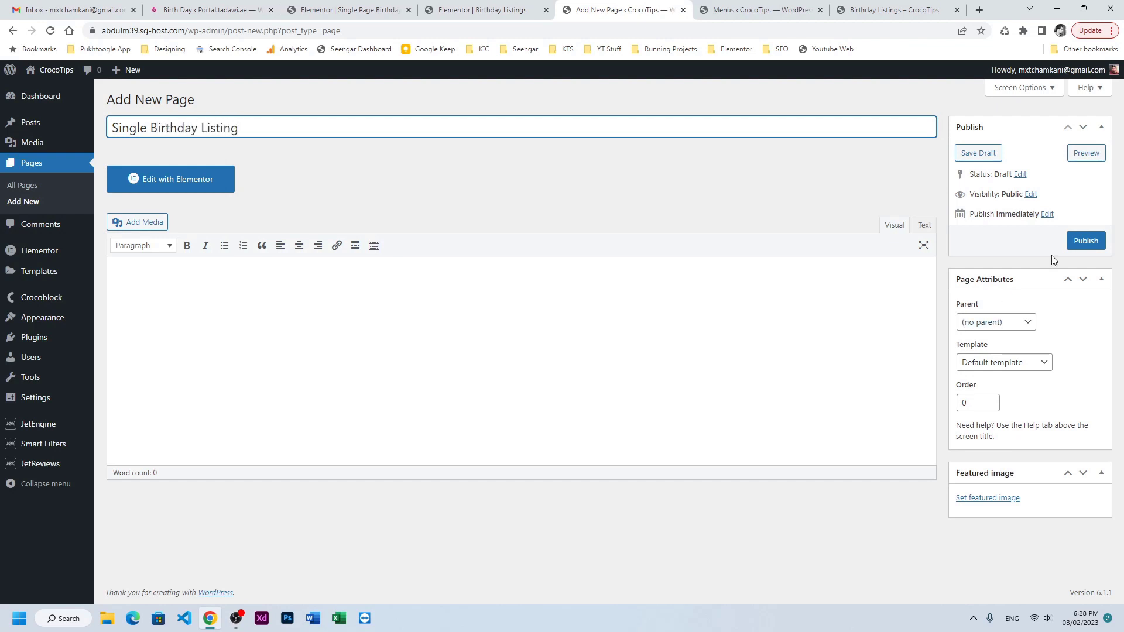
click(1084, 241)
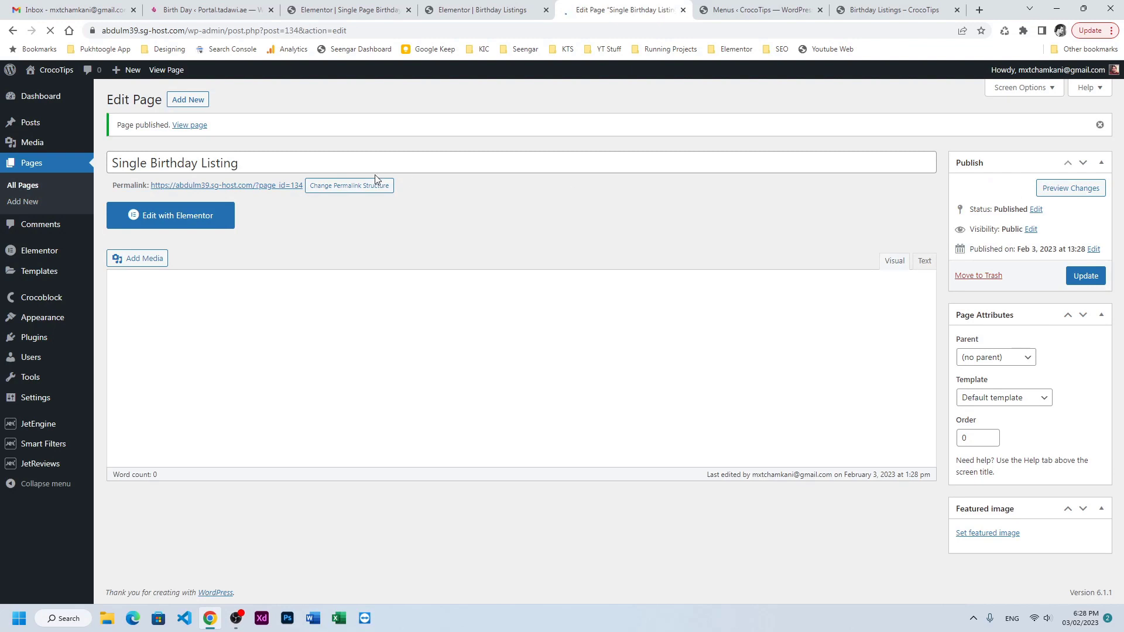
Step: Edit the Single Birthday Listing page with Elementor and hide its page title
click(211, 221)
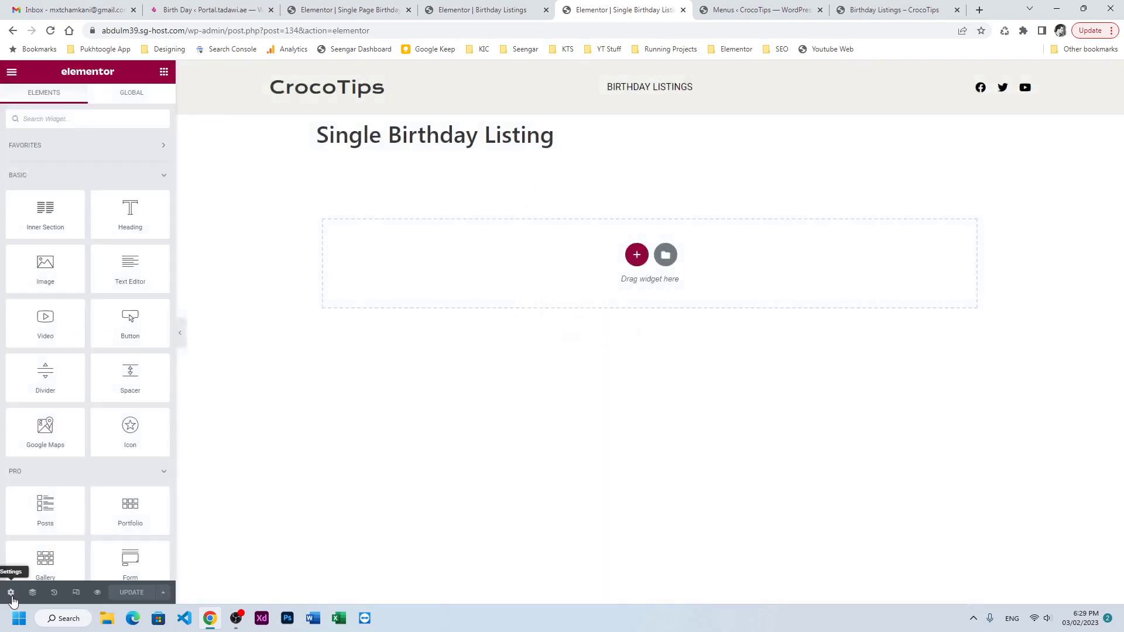
click(11, 598)
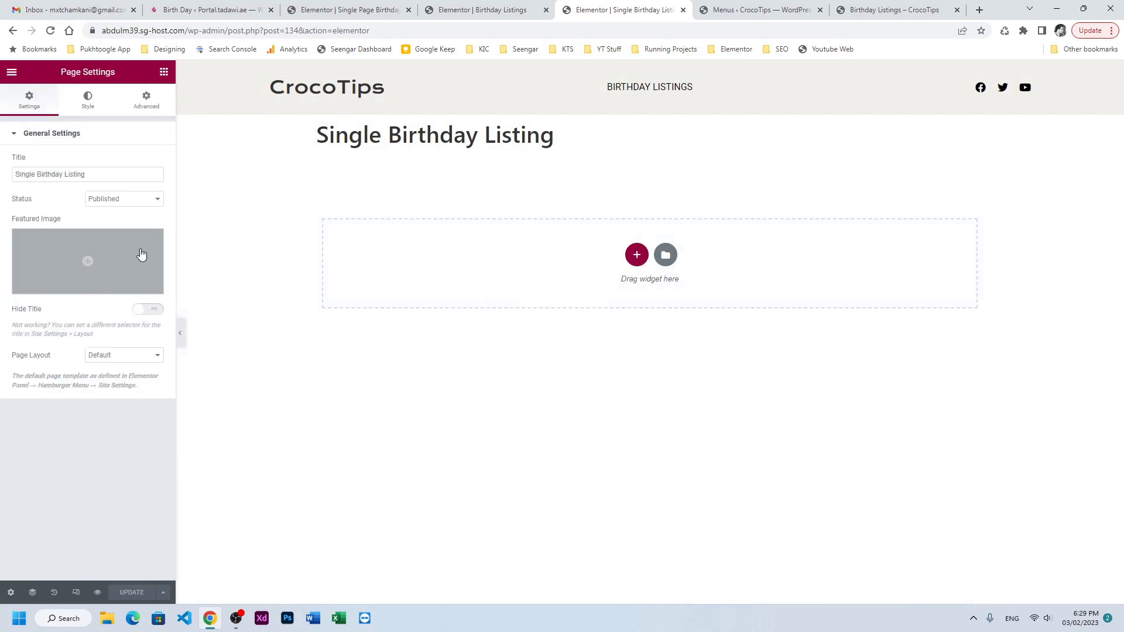
click(147, 311)
Step: Place a Listing Grid widget on the page and assign it the Single Page Birthday Listing template
click(164, 72)
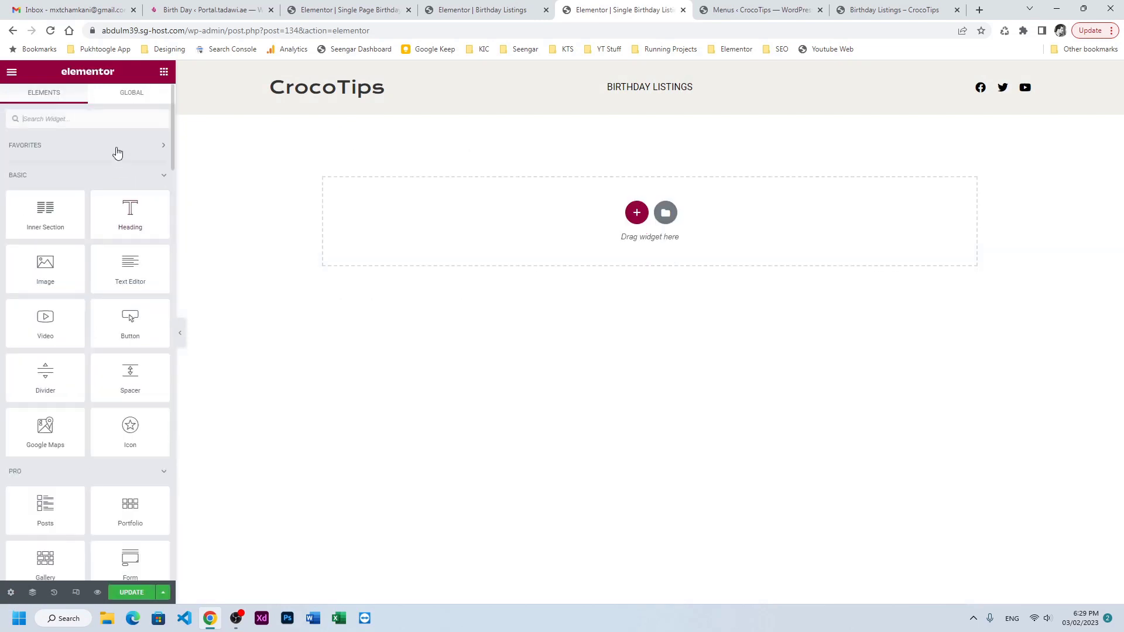
text(list)
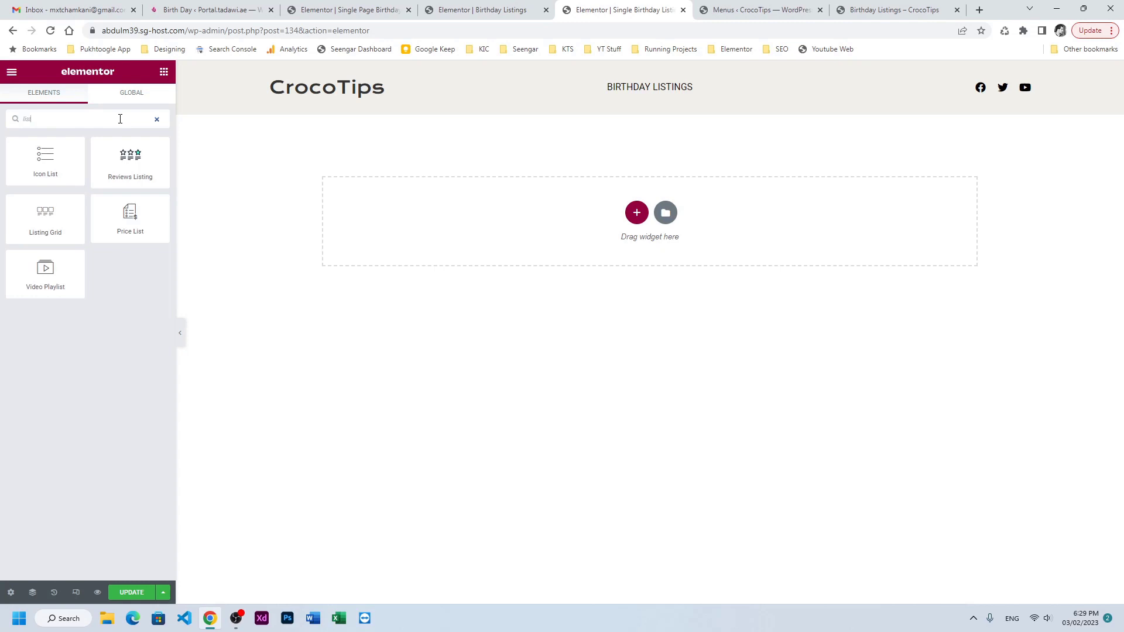
drag(50, 216, 407, 251)
click(123, 162)
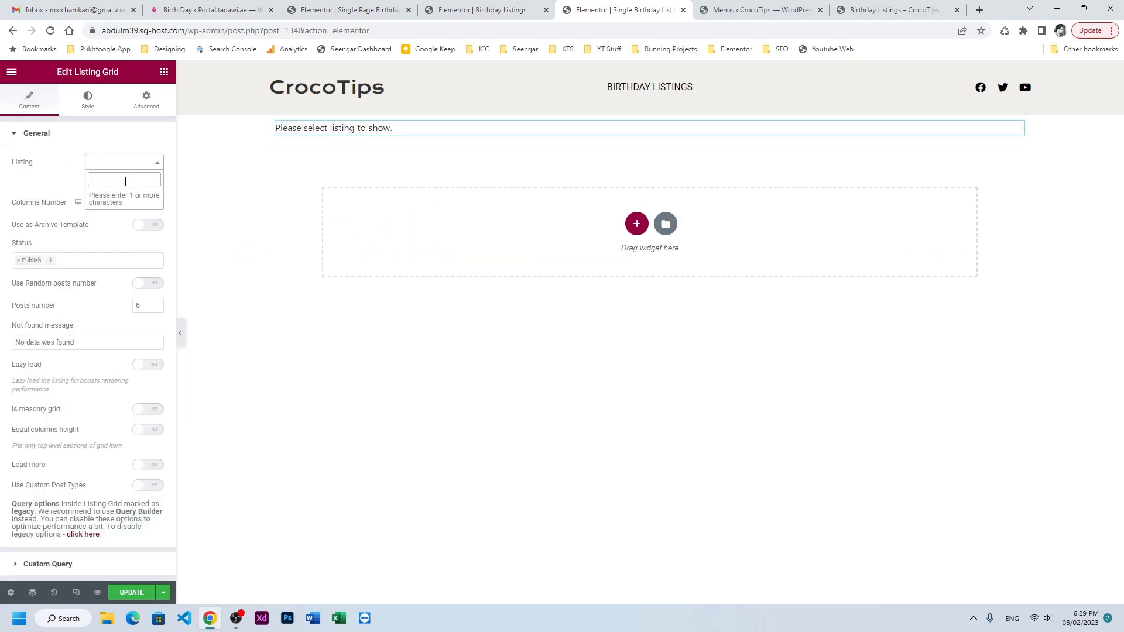
text(singl)
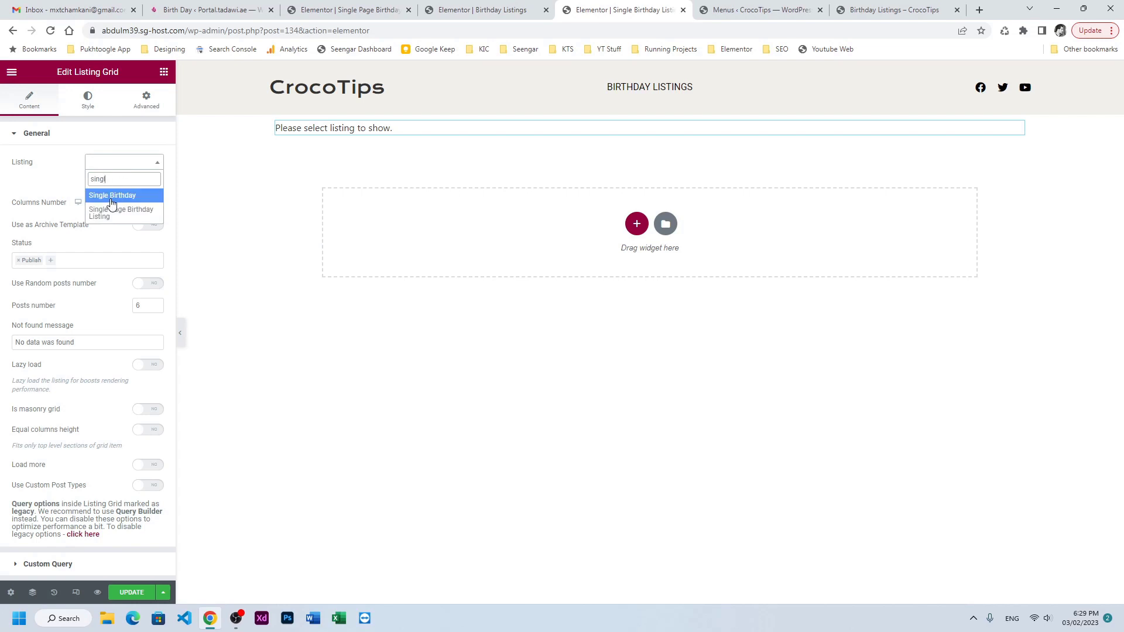
click(111, 214)
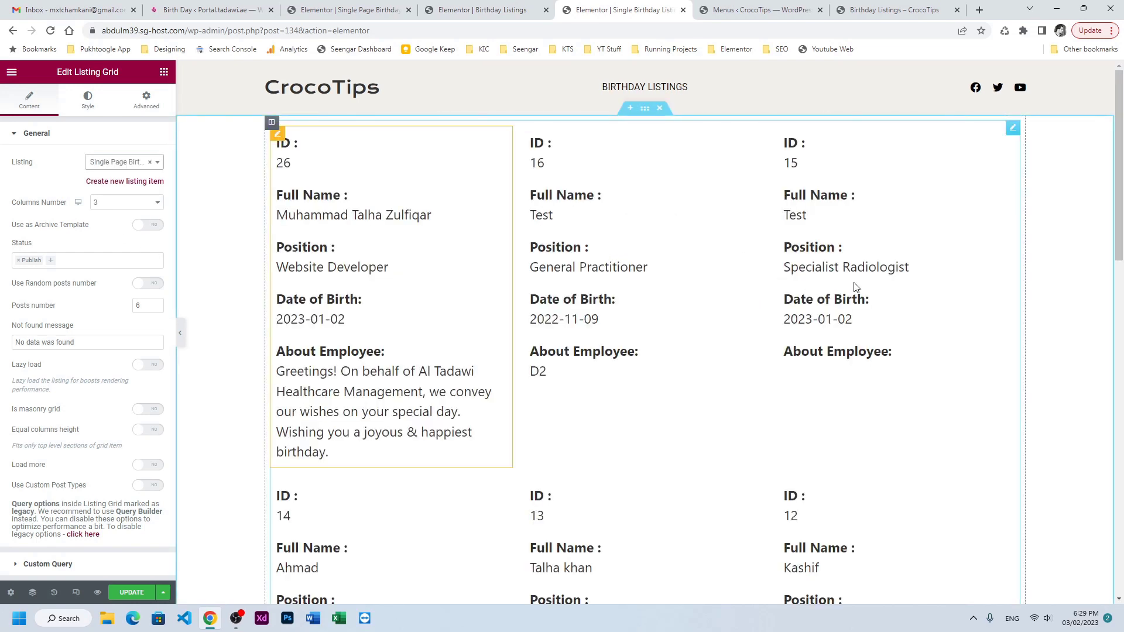
Step: Set the Listing Grid to 1 column and look over the stacked birthday items
click(126, 202)
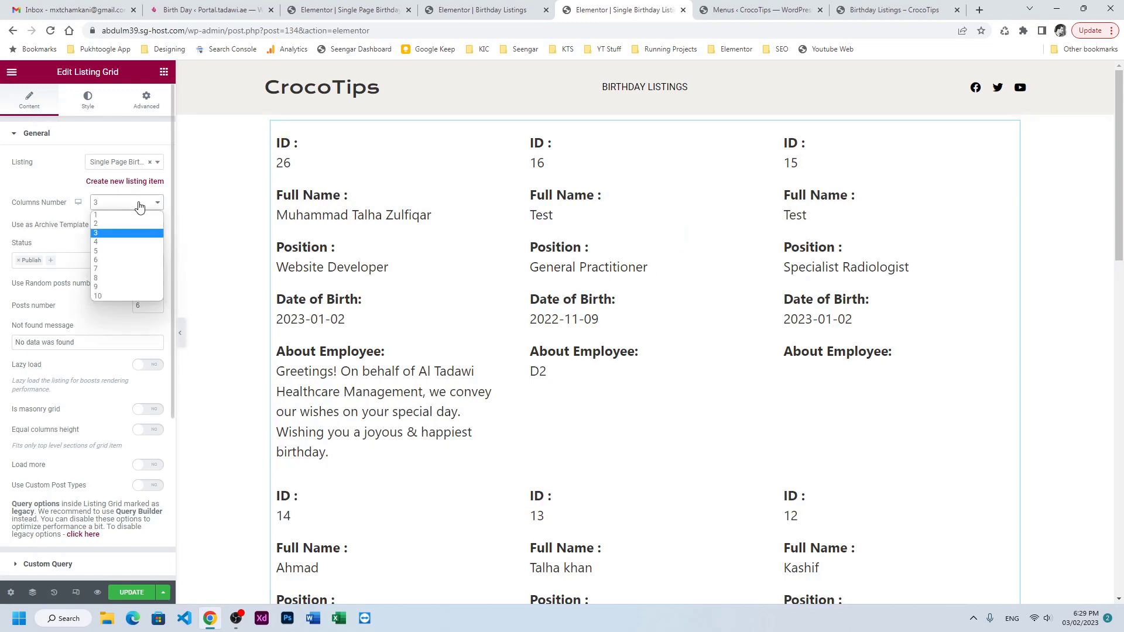
click(117, 218)
scroll(419, 346, down, 13)
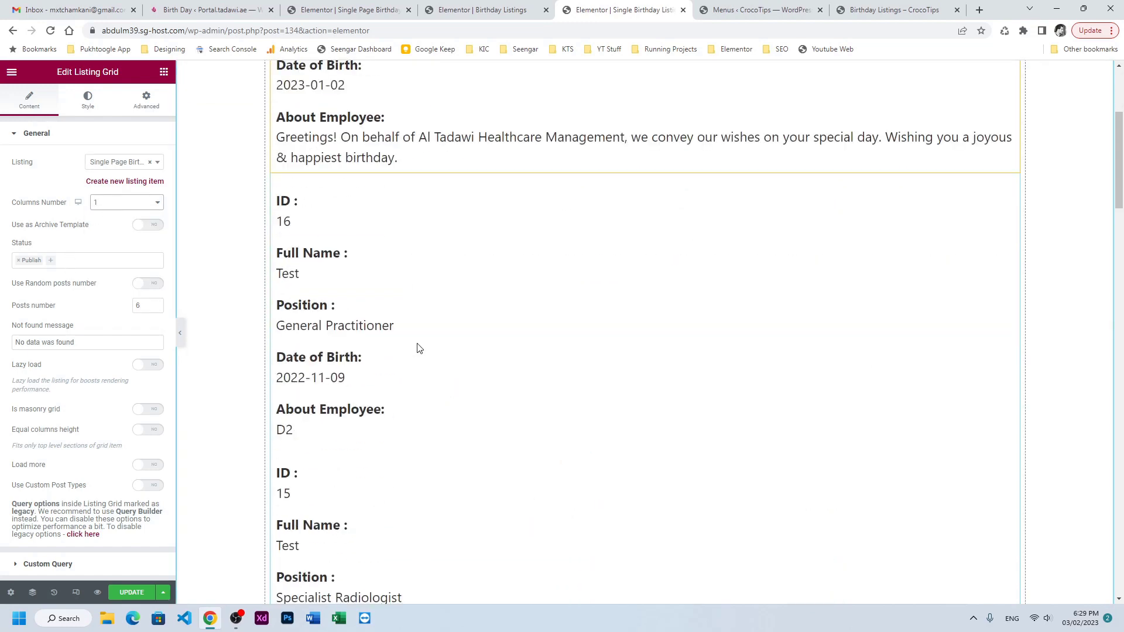
scroll(423, 342, up, 13)
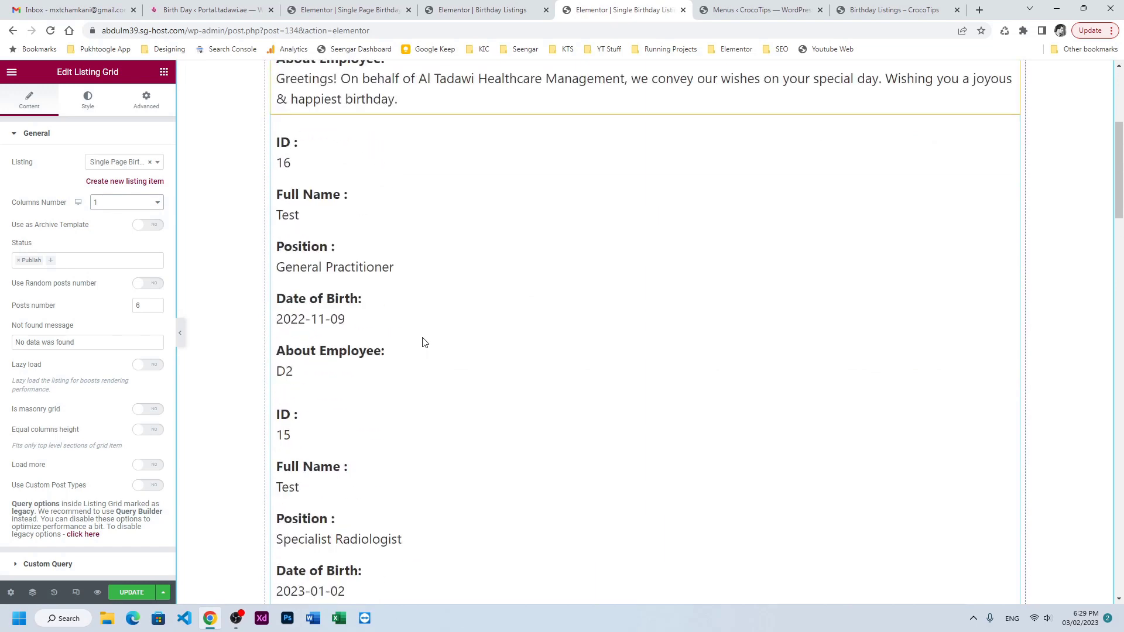
Step: Give the section around the Listing Grid 50 px padding on all sides and update the page
click(645, 108)
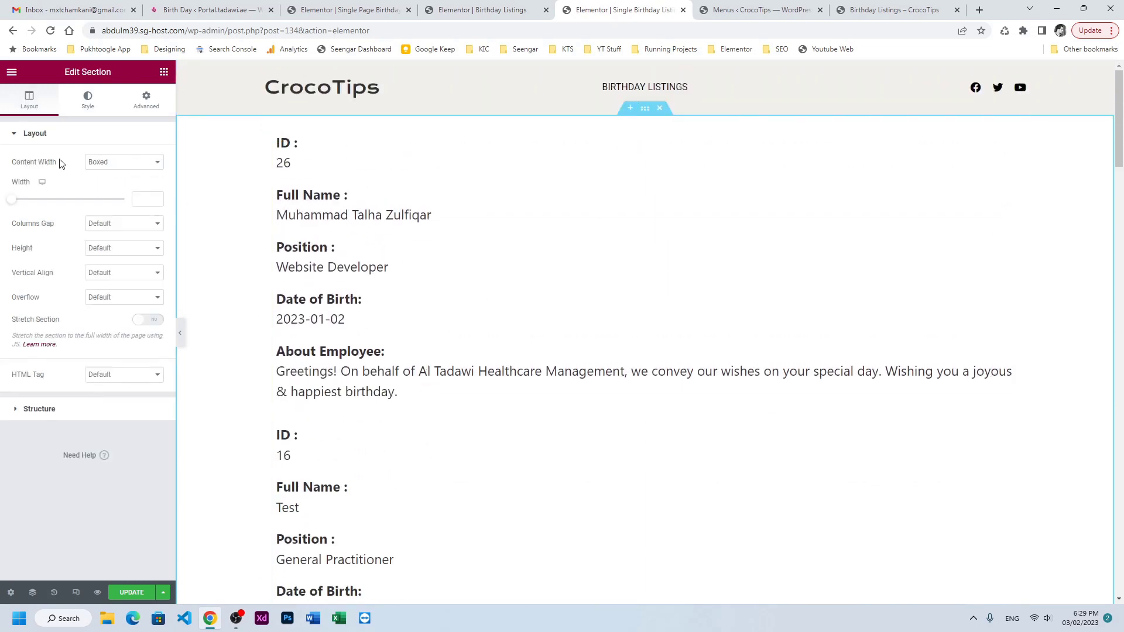
click(141, 107)
click(94, 220)
text(50)
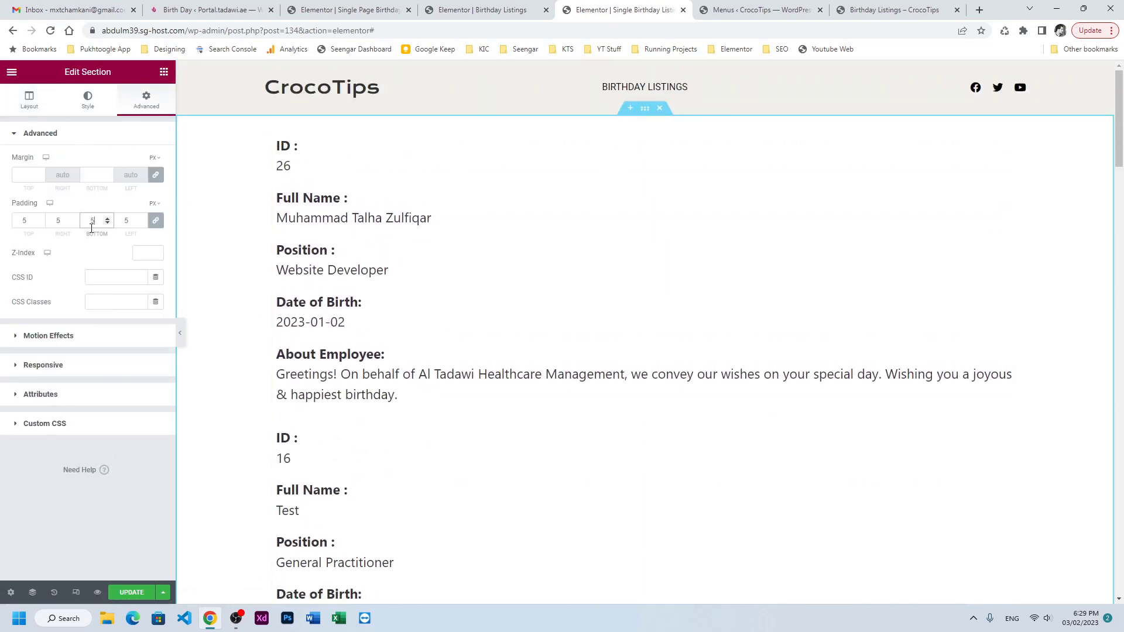
click(140, 596)
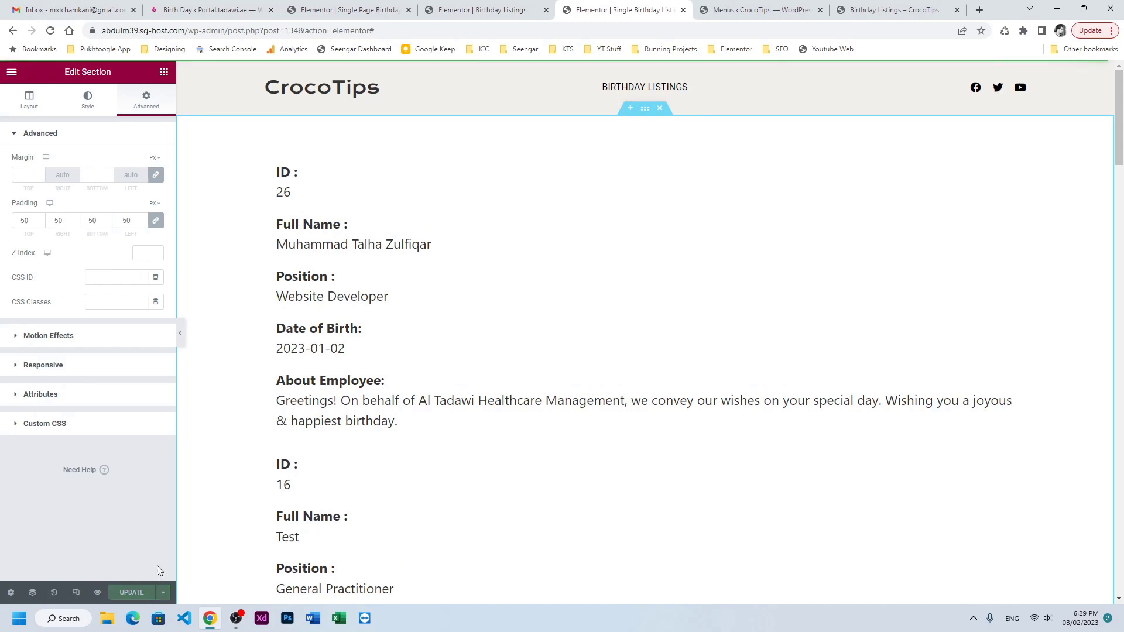
Step: Reload the site's Menus page and add the Birthday Listings and Single Birthday Listing pages to the HOme menu
click(728, 7)
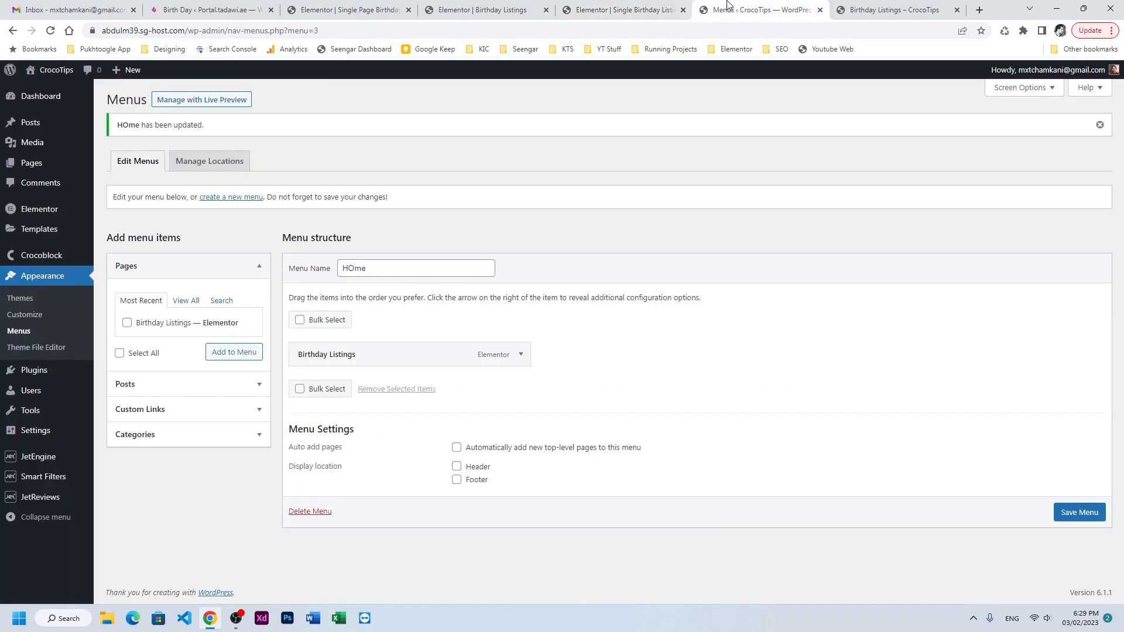
click(52, 31)
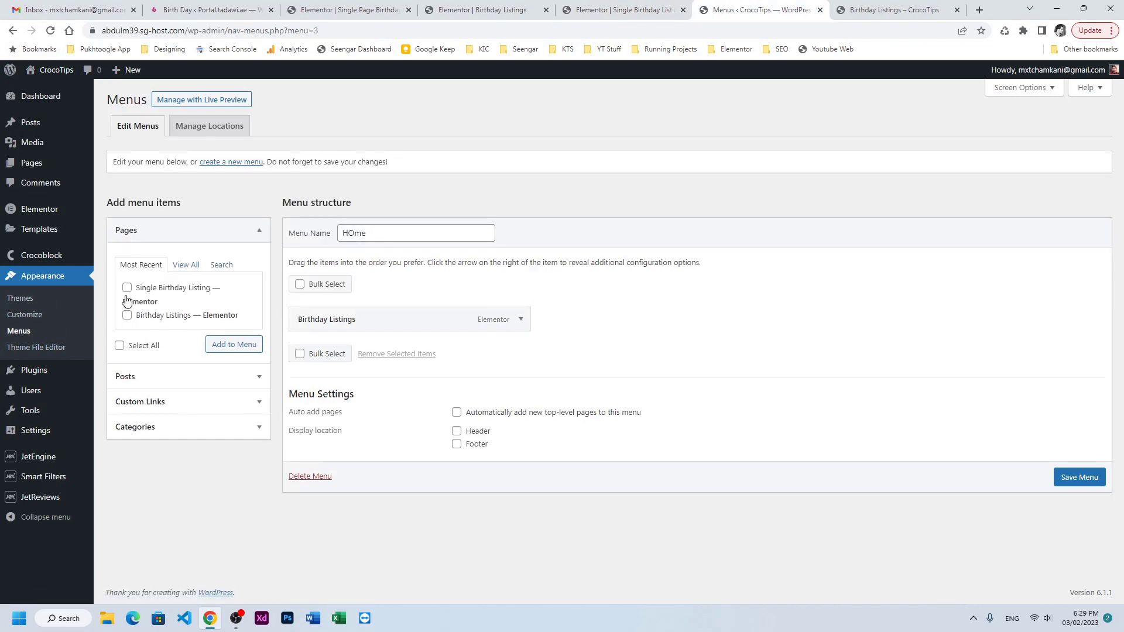
click(127, 315)
click(231, 344)
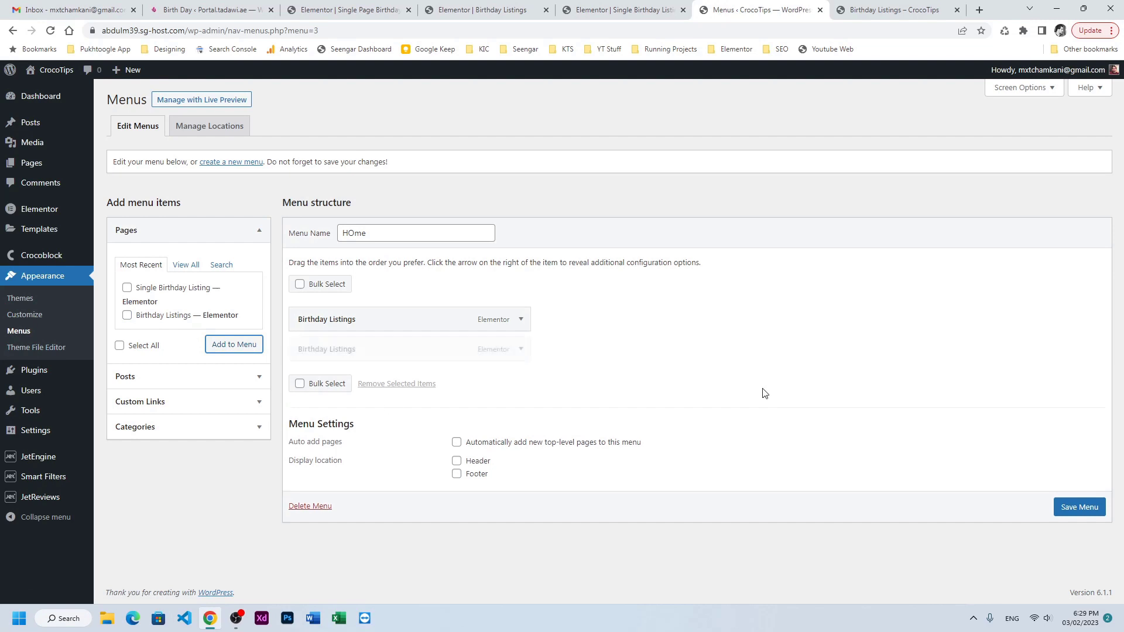
click(152, 290)
click(235, 344)
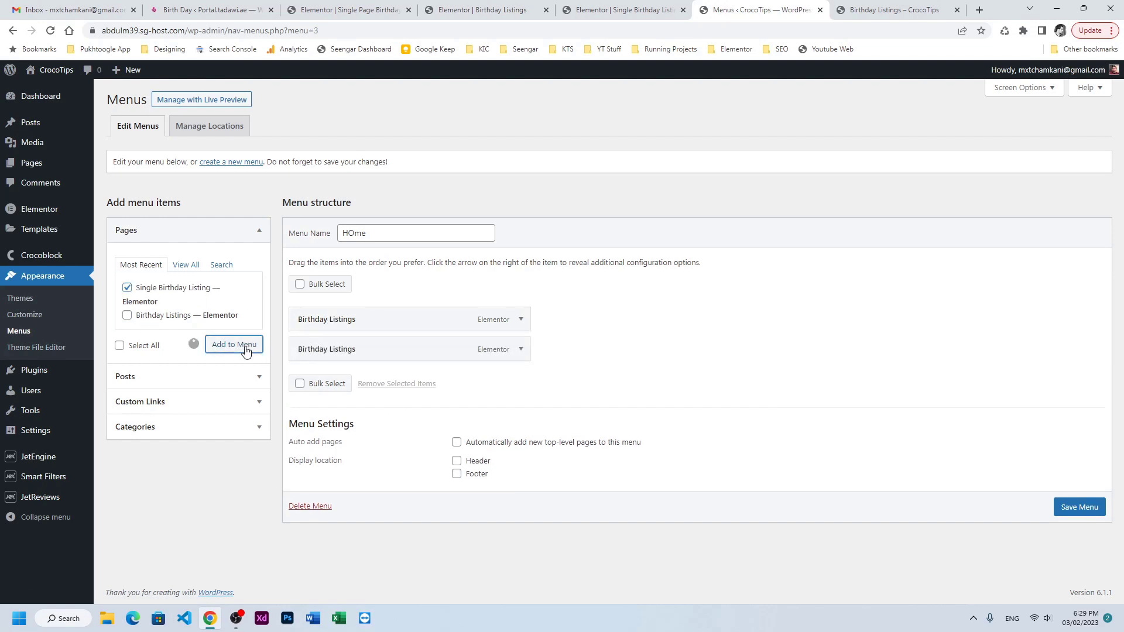
Step: Remove the first of the two Birthday Listings entries from the HOme menu and save the menu
click(518, 326)
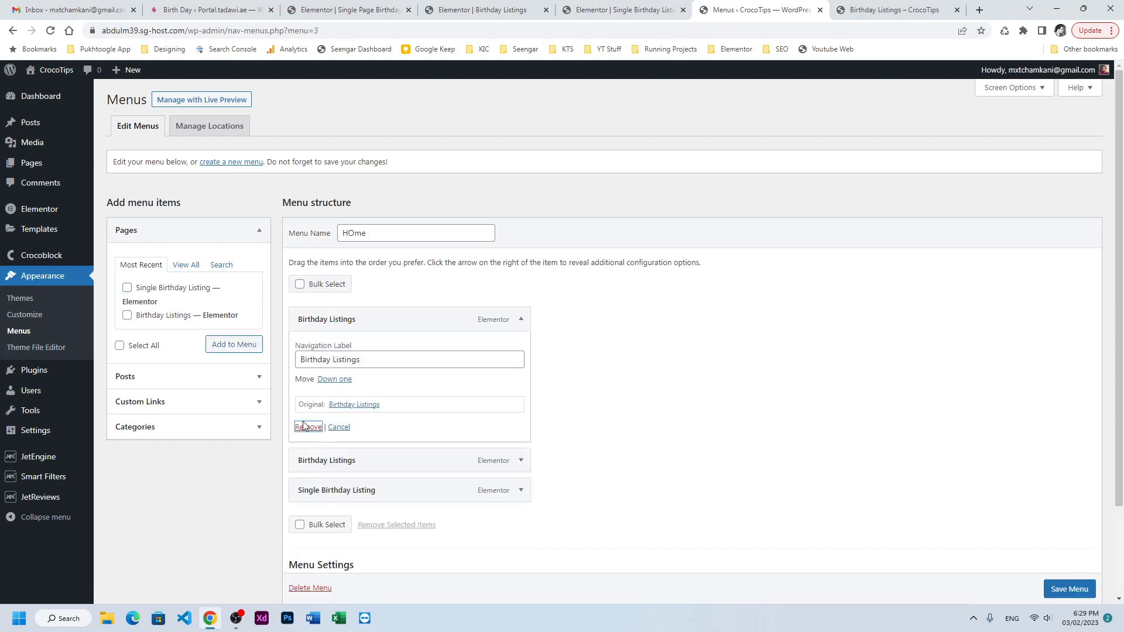
click(304, 426)
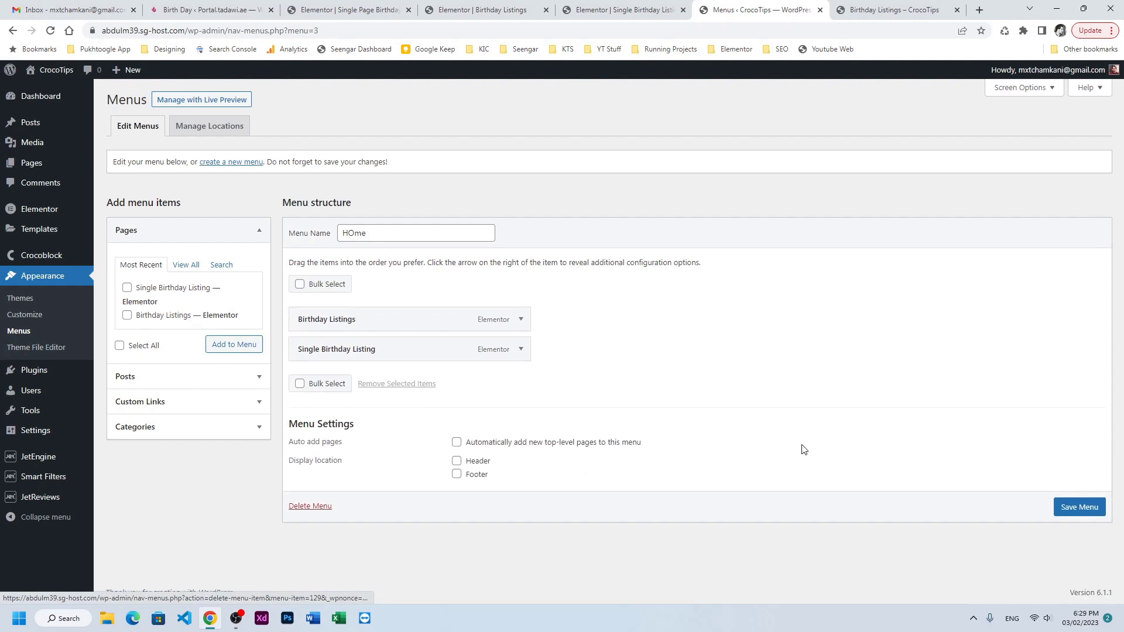
click(1081, 507)
Step: Close the Menus browser tab, reload the live site and review the items on the Single Birthday Listing page
key(ctrl+w)
key(F5)
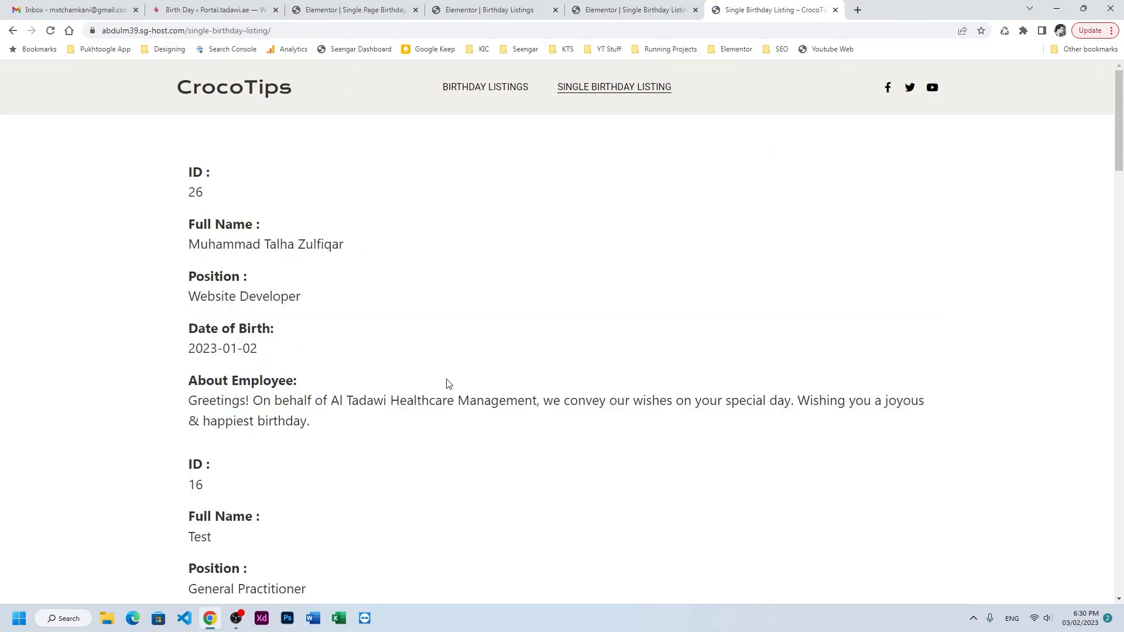
scroll(449, 384, down, 9)
scroll(448, 384, up, 3)
Step: Enable a custom query on the Single Birthday Listing page's Listing Grid, select Birthday with ID, and update the page
click(599, 6)
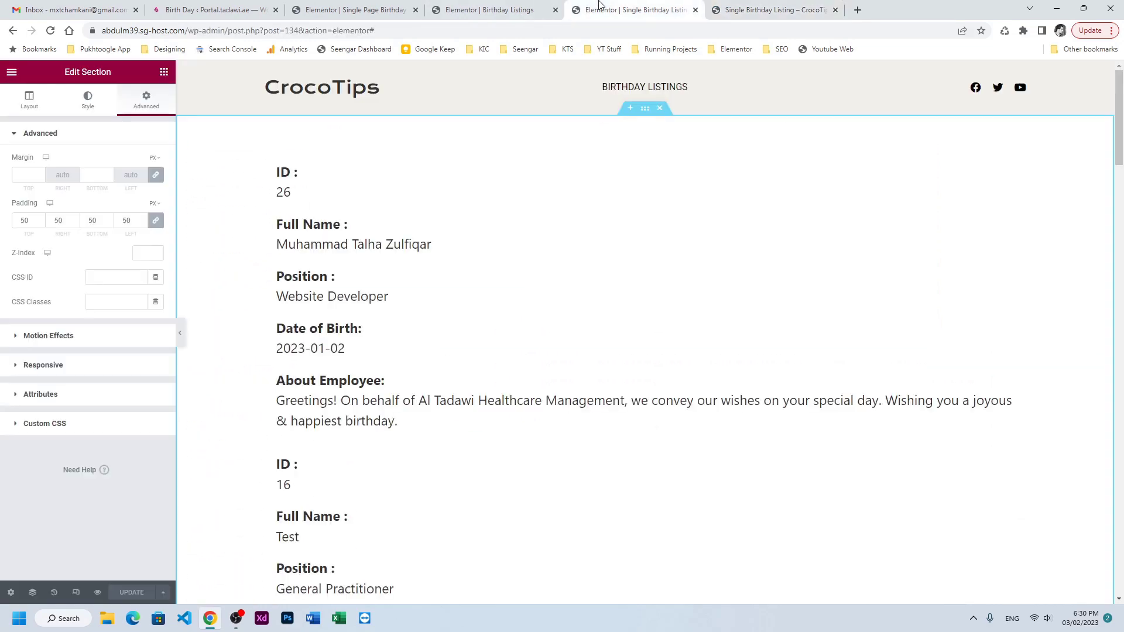
click(419, 349)
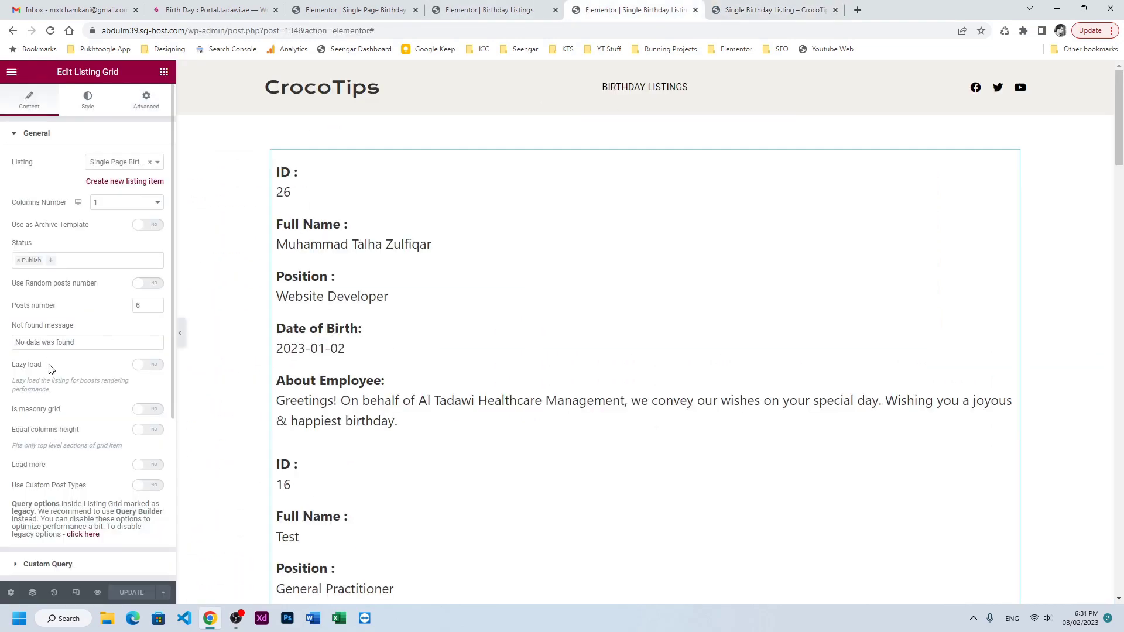
scroll(53, 354, down, 3)
click(61, 389)
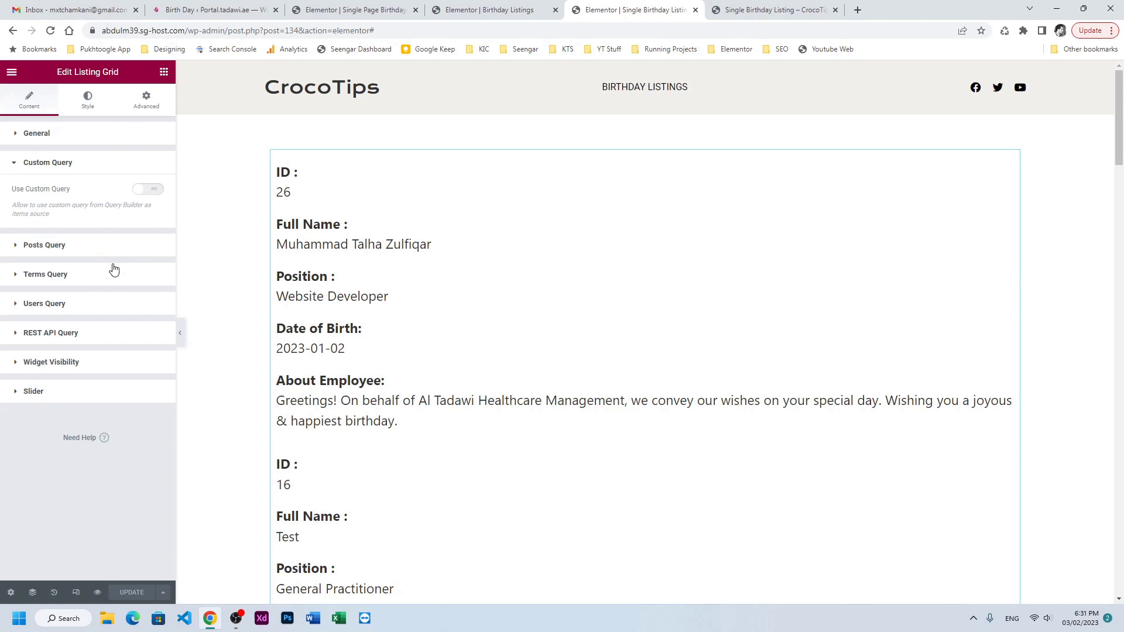
click(151, 190)
click(131, 237)
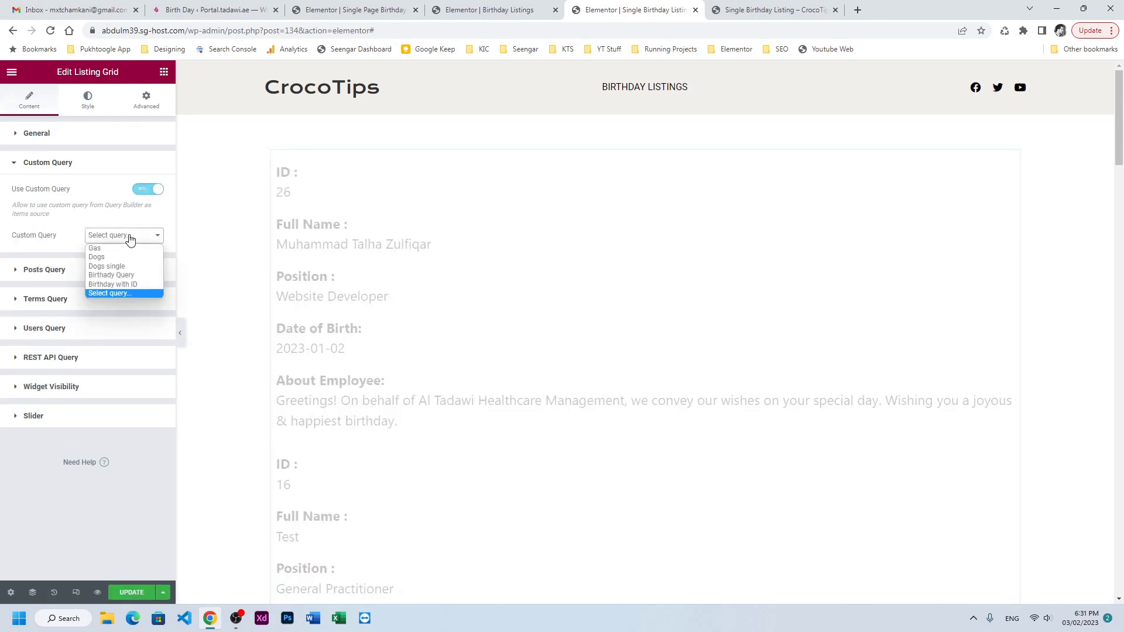
click(121, 285)
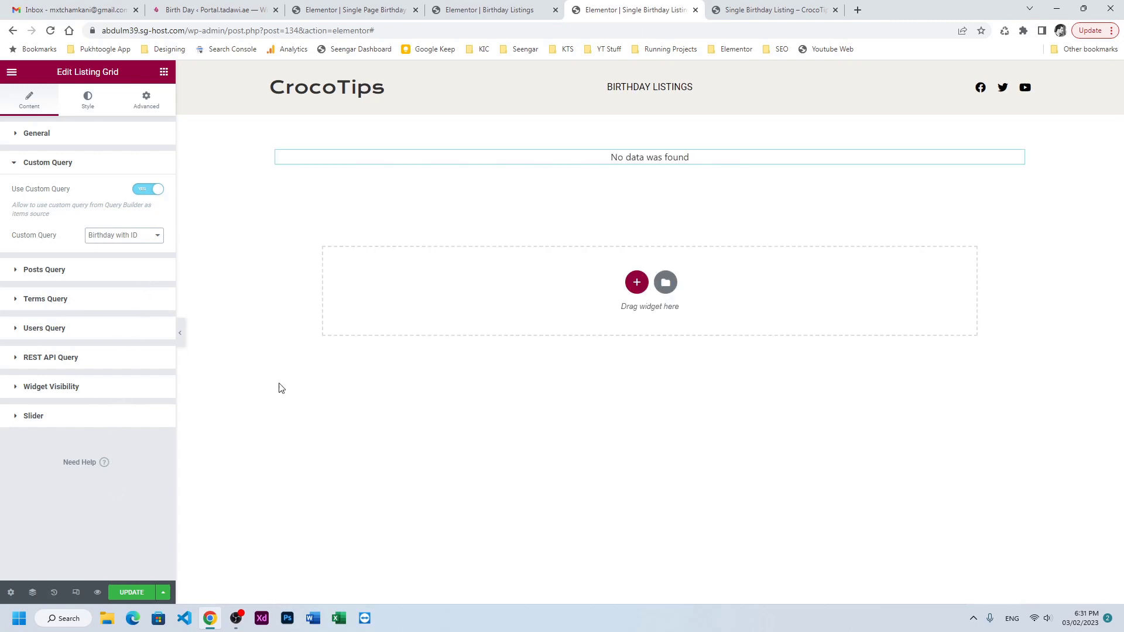
click(136, 593)
Step: Reload the live Single Birthday Listing page and check its output without an ID in the URL
click(767, 10)
click(48, 34)
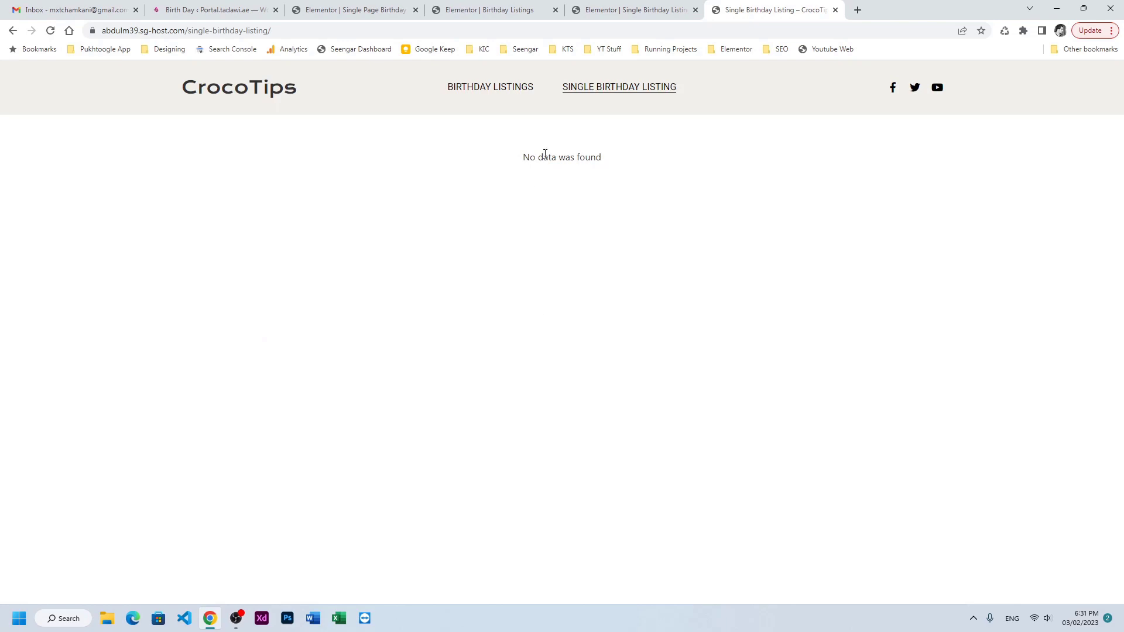
drag(510, 159, 627, 165)
click(628, 185)
Step: Load the live Single Birthday Listing page with ?_post_id=26 appended to its URL and review the item's details
click(372, 32)
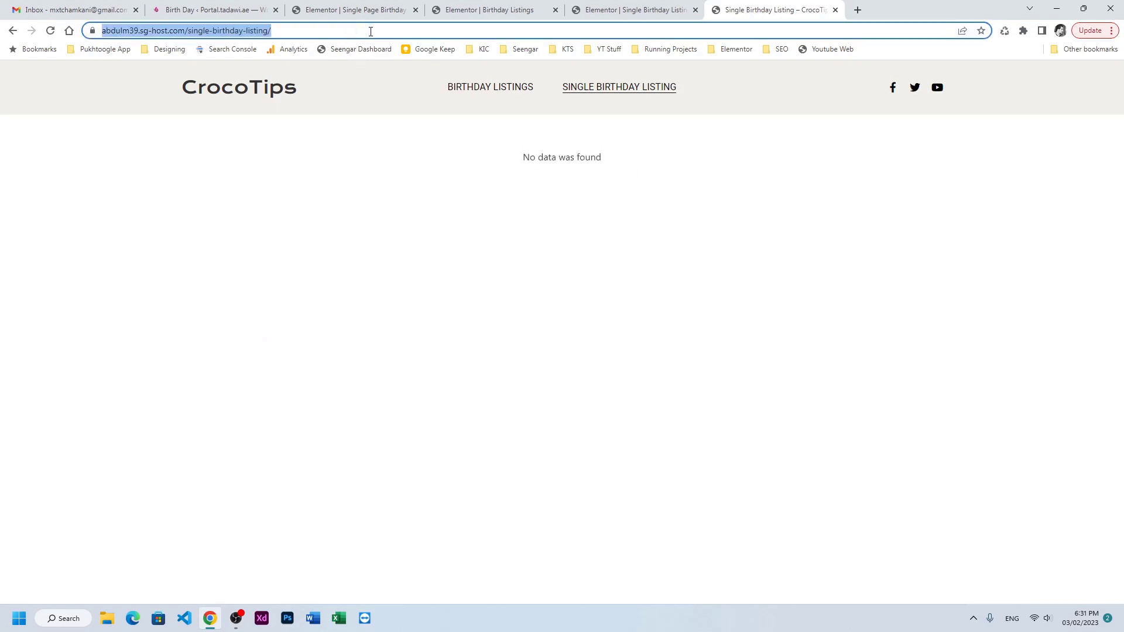
click(372, 31)
text(?)
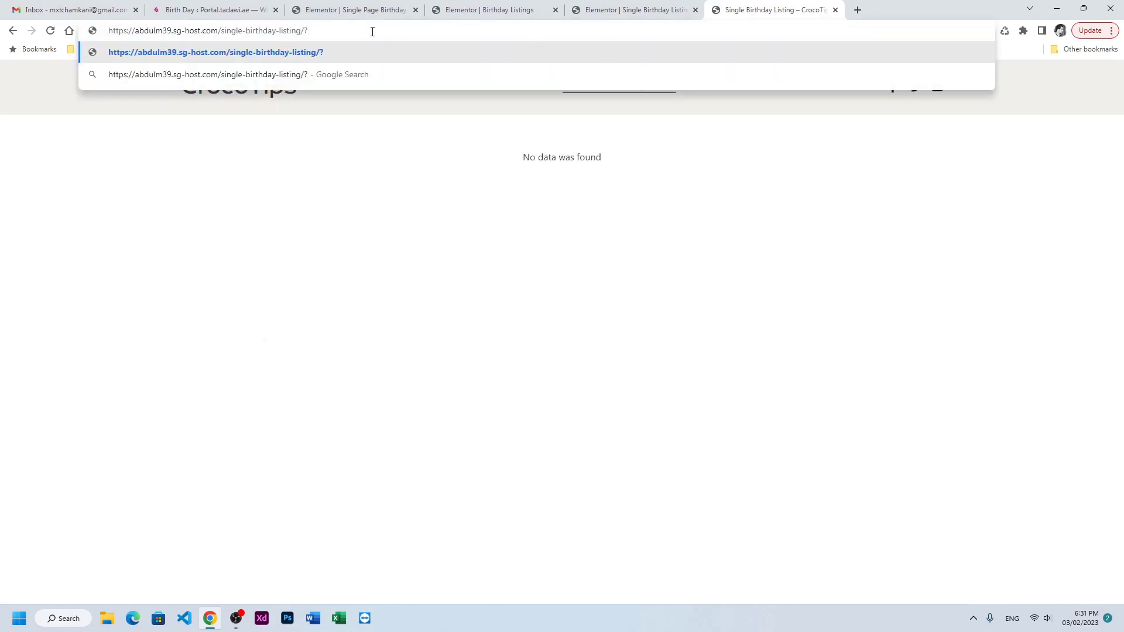
text(_post_id=)
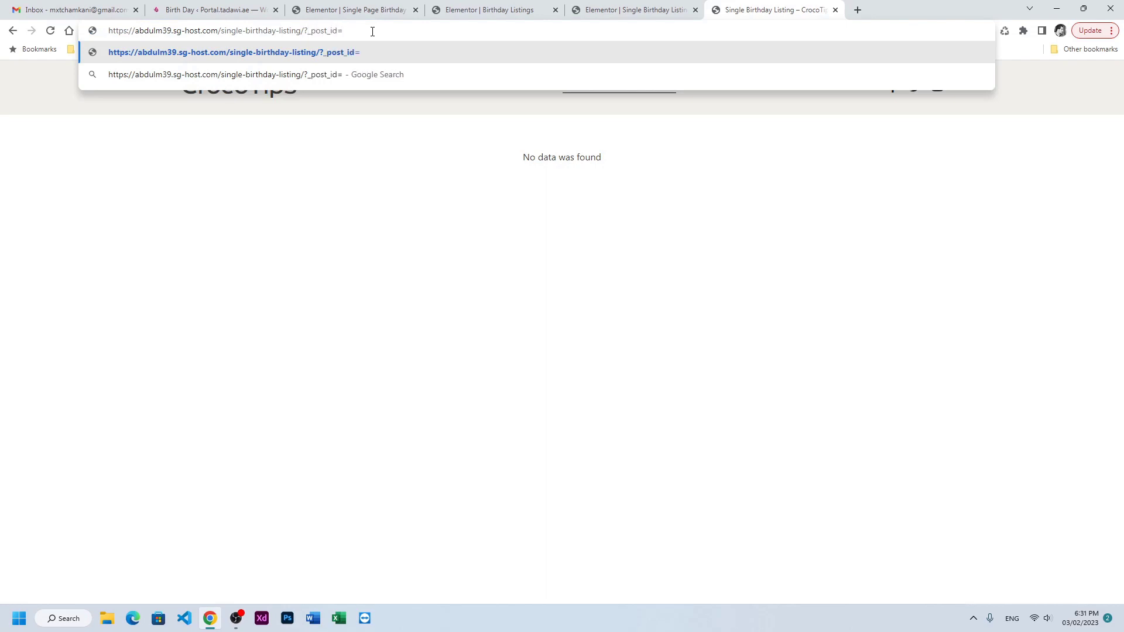
text(26)
key(Return)
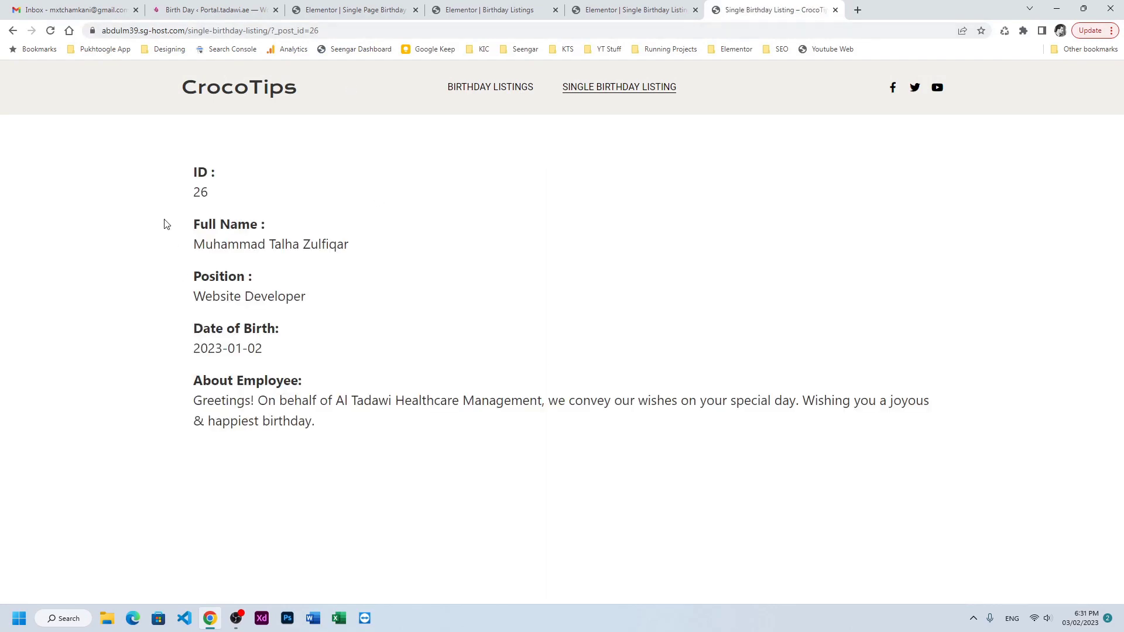
drag(182, 178, 369, 463)
click(398, 456)
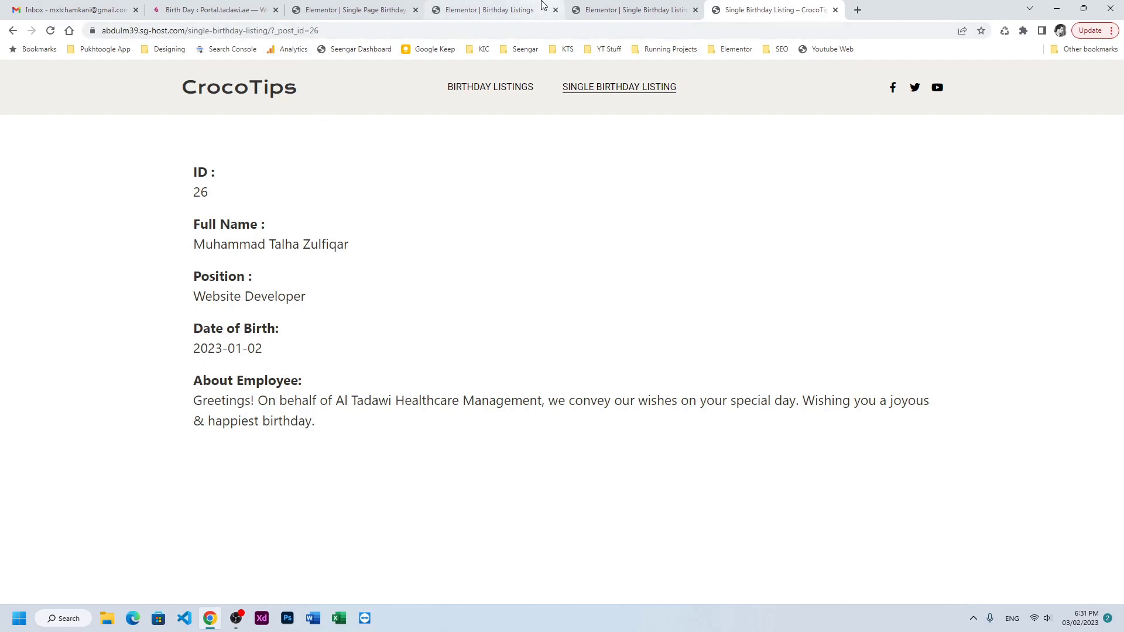
Step: Open the Single Page Birthday Listing's WordPress edit screen in a new browser tab and go to JetEngine's Options Pages
click(523, 4)
click(343, 8)
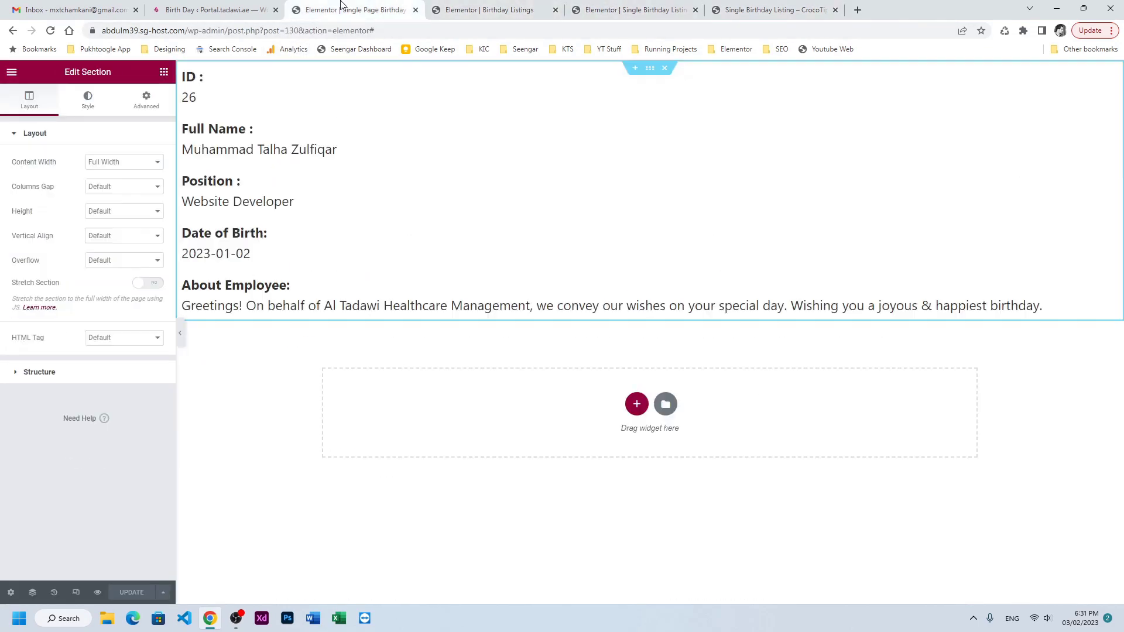
click(12, 72)
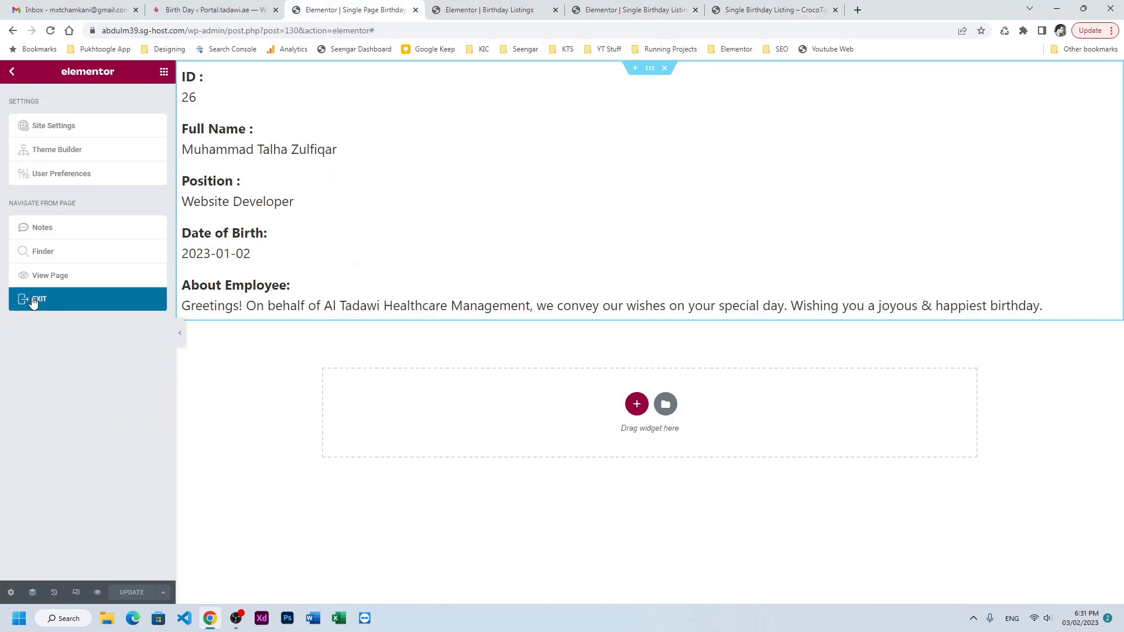
right_click(83, 303)
click(105, 314)
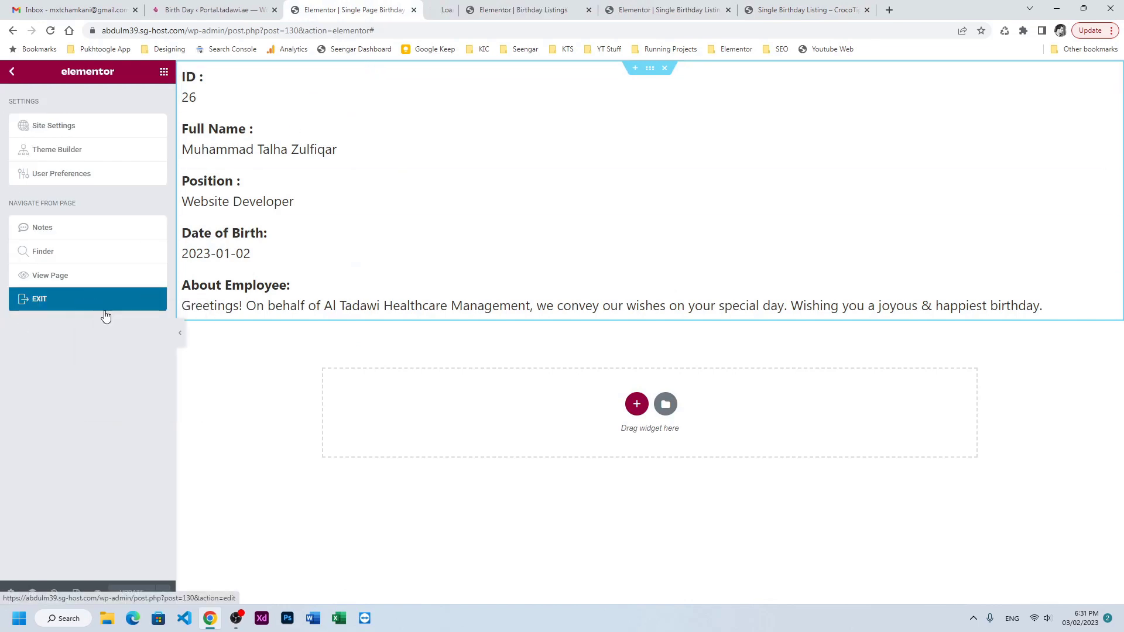
click(472, 7)
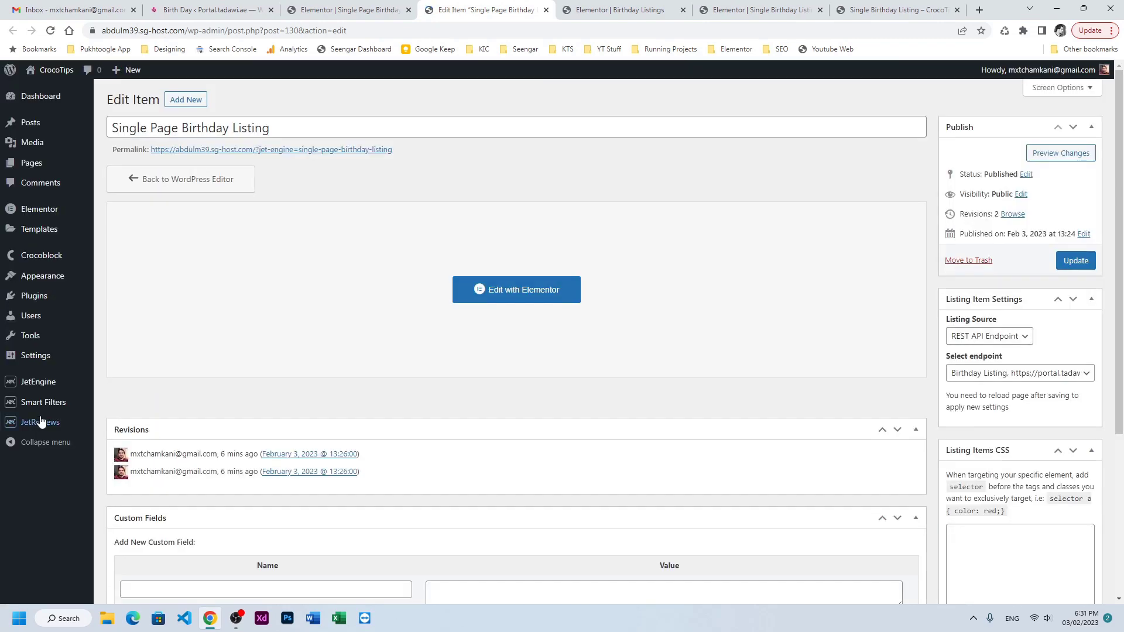
mouse_move(41, 387)
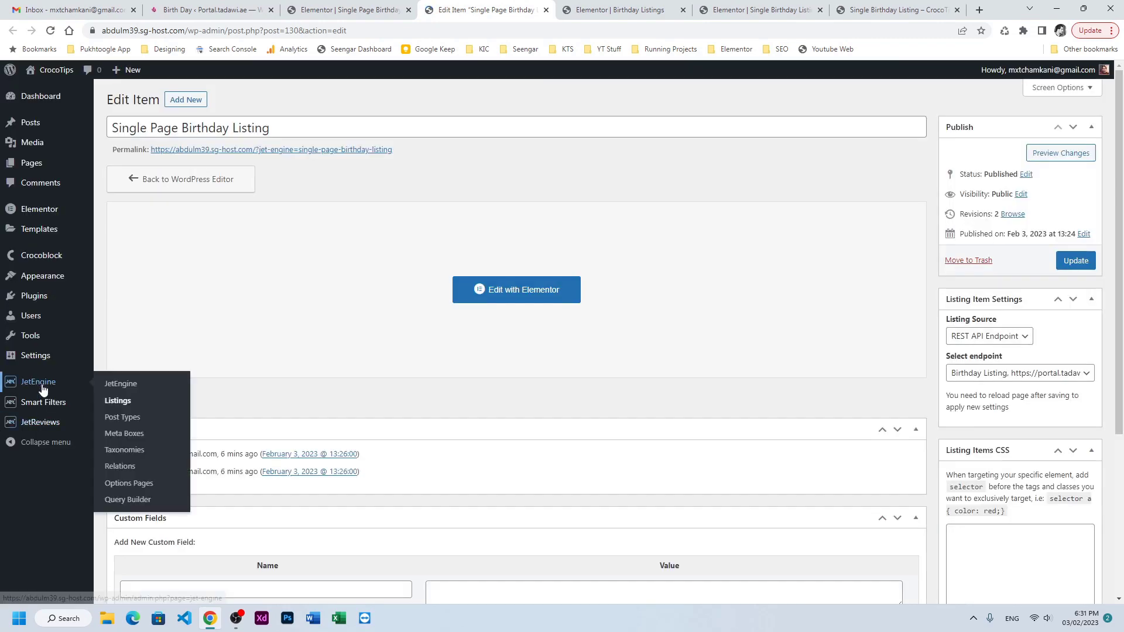
click(130, 484)
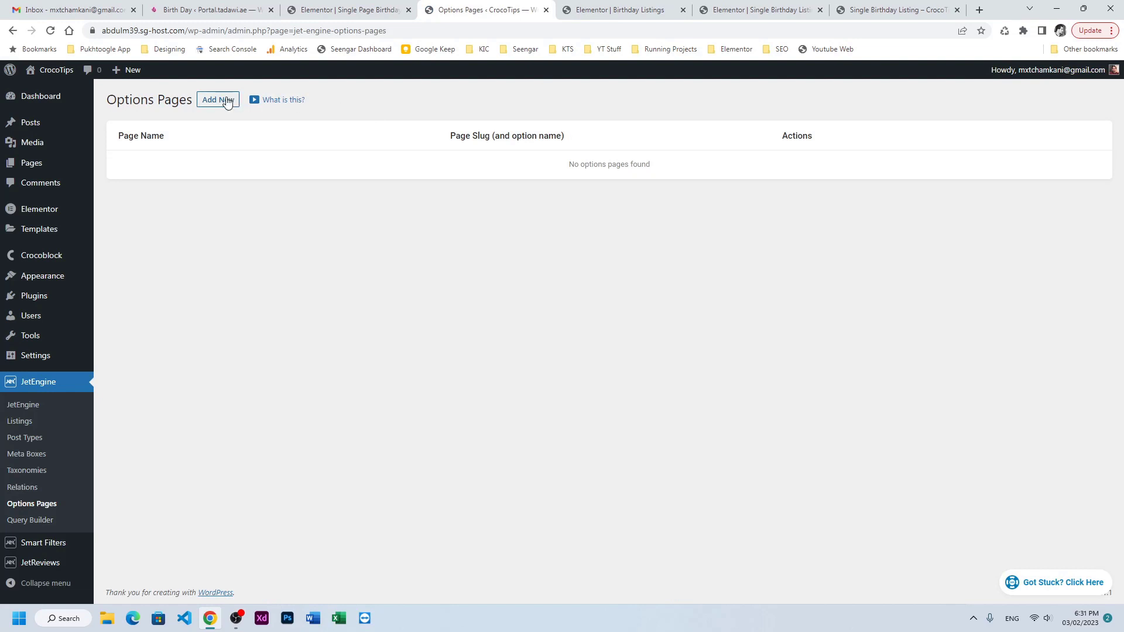
Step: Start a new JetEngine options page titled Links, with the slug links and menu name Links
click(238, 104)
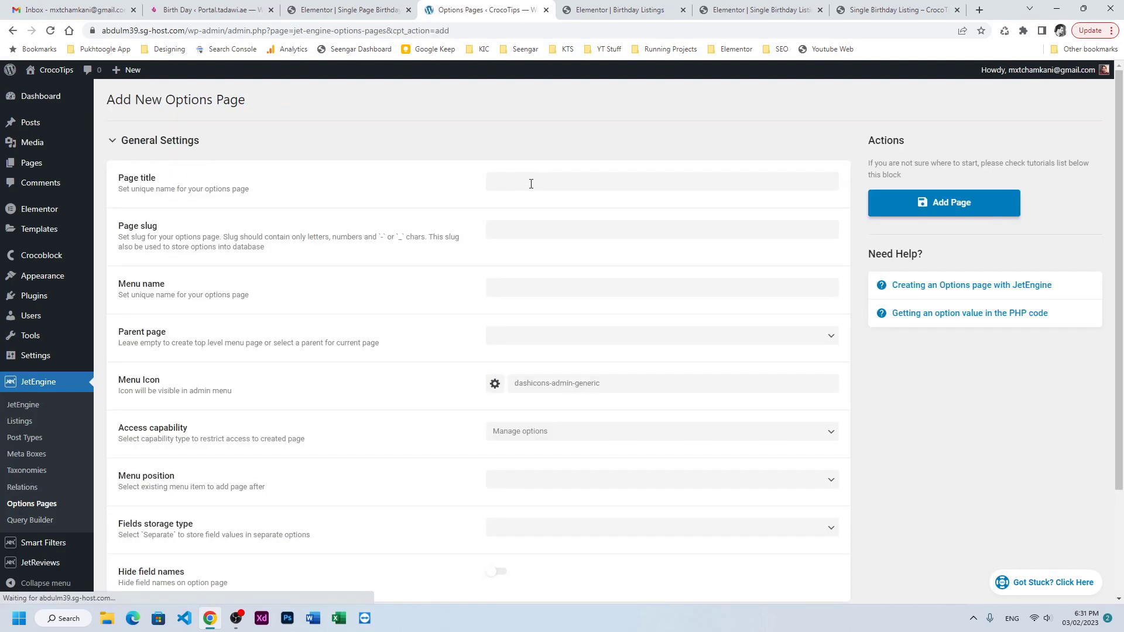
click(535, 183)
text(Links)
key(Tab)
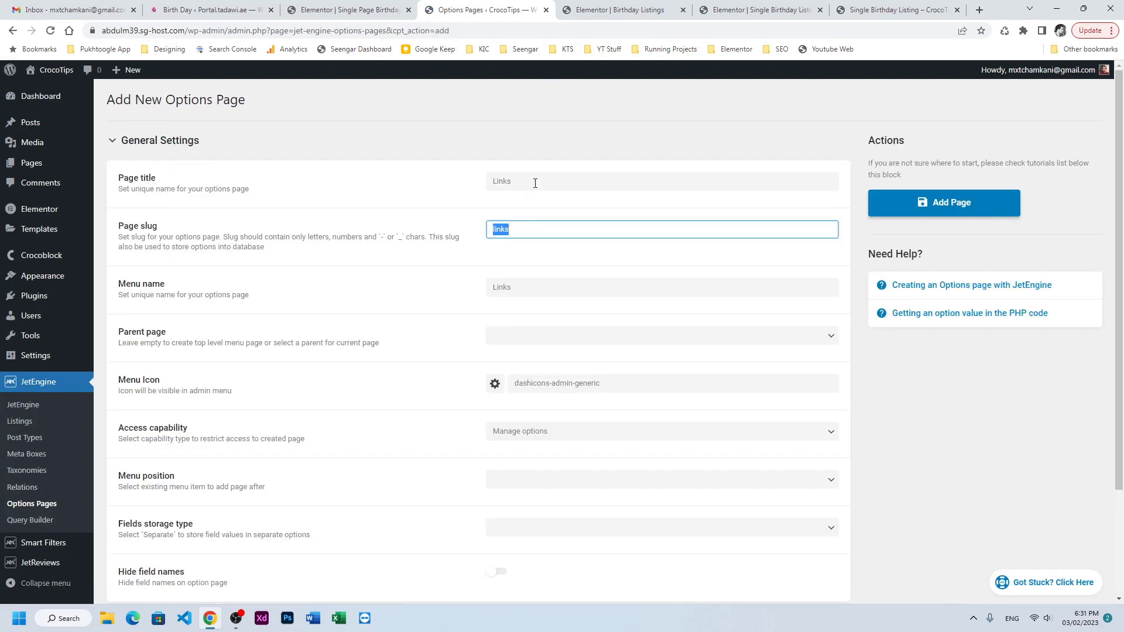
key(Tab)
scroll(585, 280, down, 2)
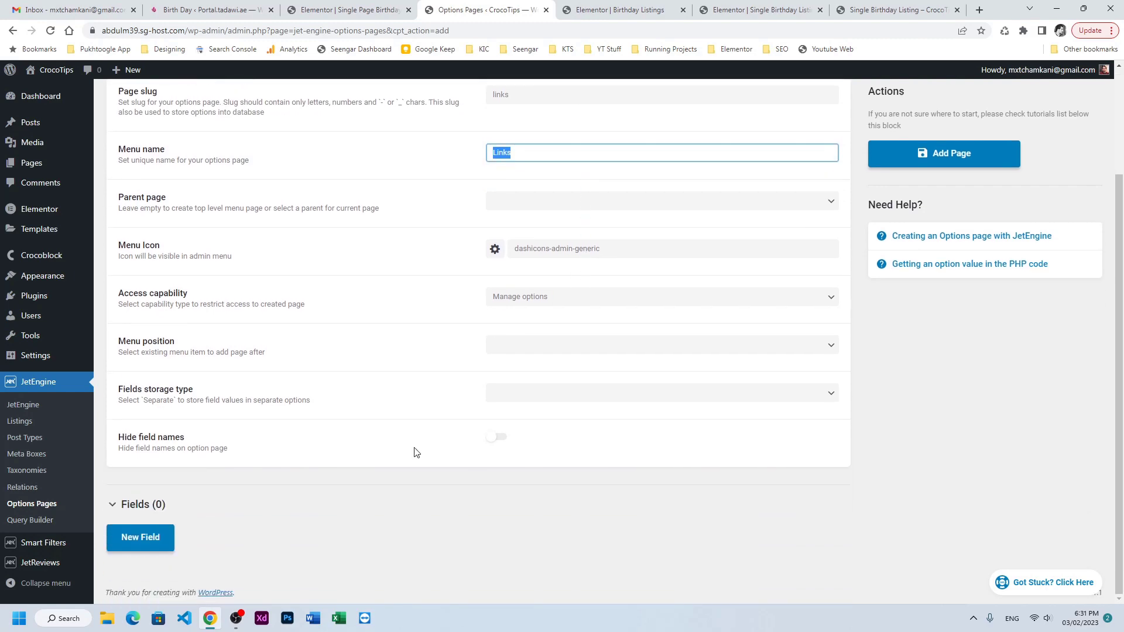
Step: Add a text field with the label and name link_for_api to the options page and save the page
click(148, 538)
scroll(539, 443, down, 4)
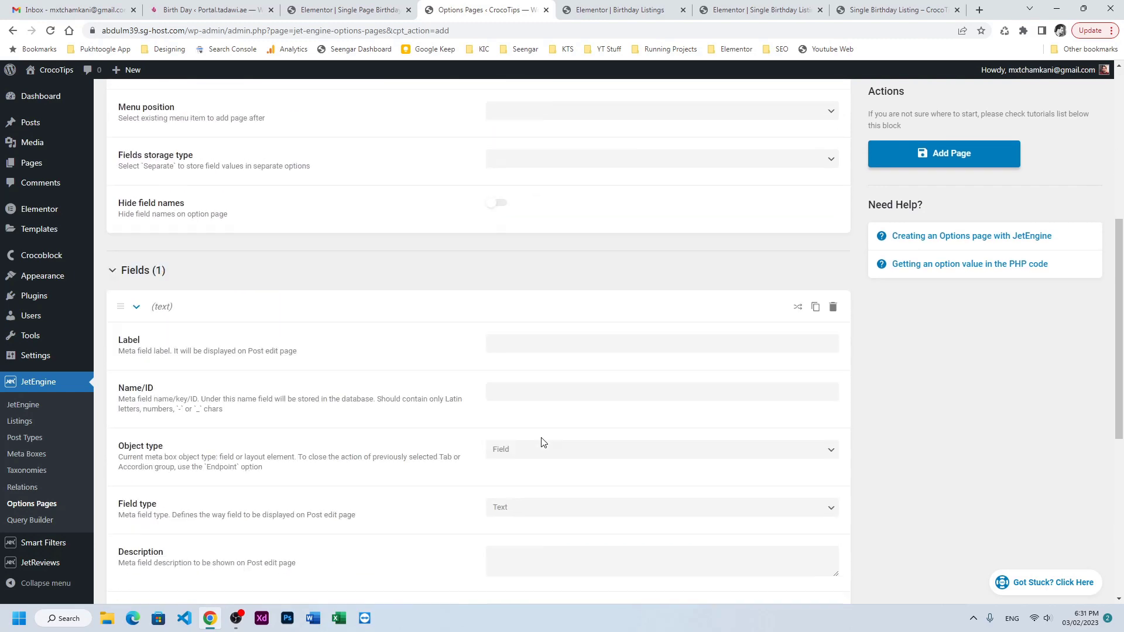
click(523, 346)
text(link_)
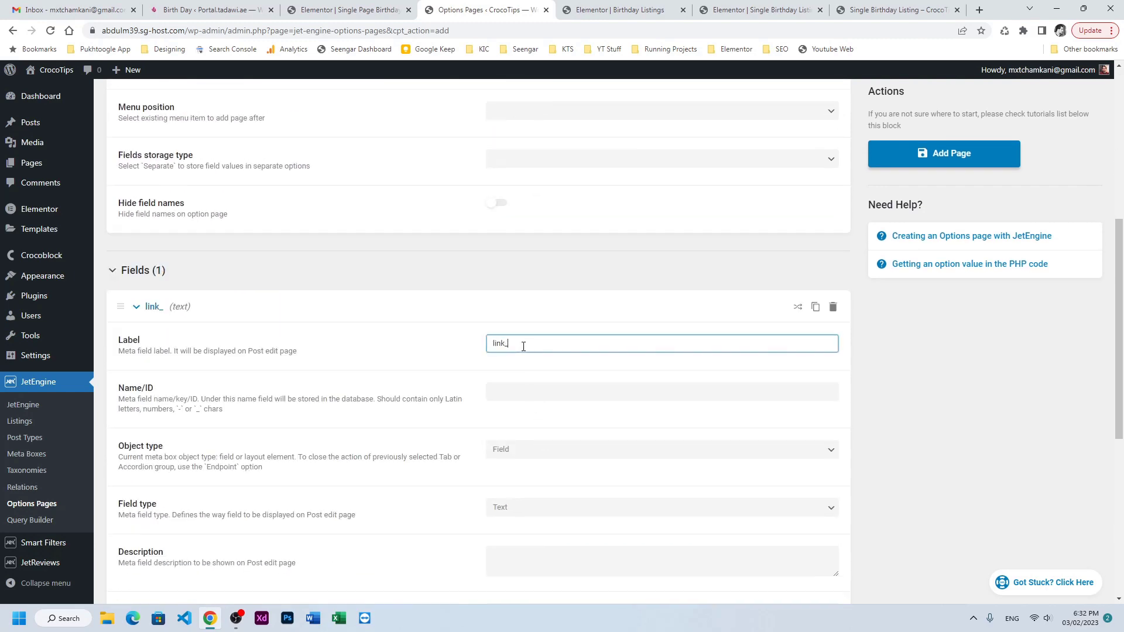
text(for_api)
key(Tab)
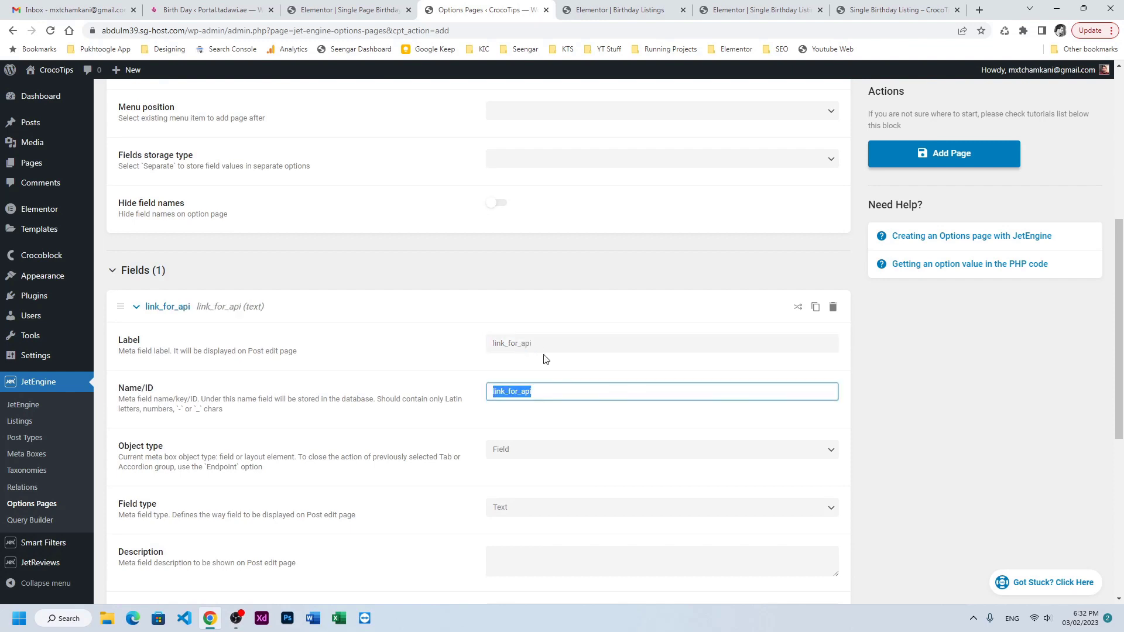
click(945, 154)
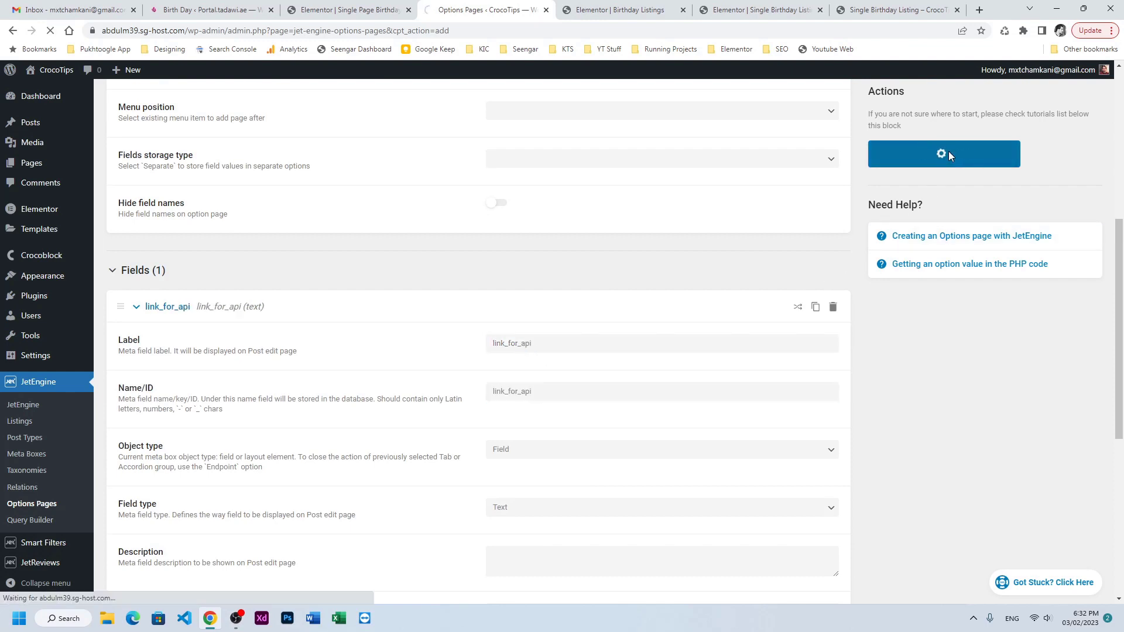
Step: Copy the live Single Birthday Listing URL without its _post_id parameter into link_for_api on the Links options page and save
scroll(1, 356, down, 2)
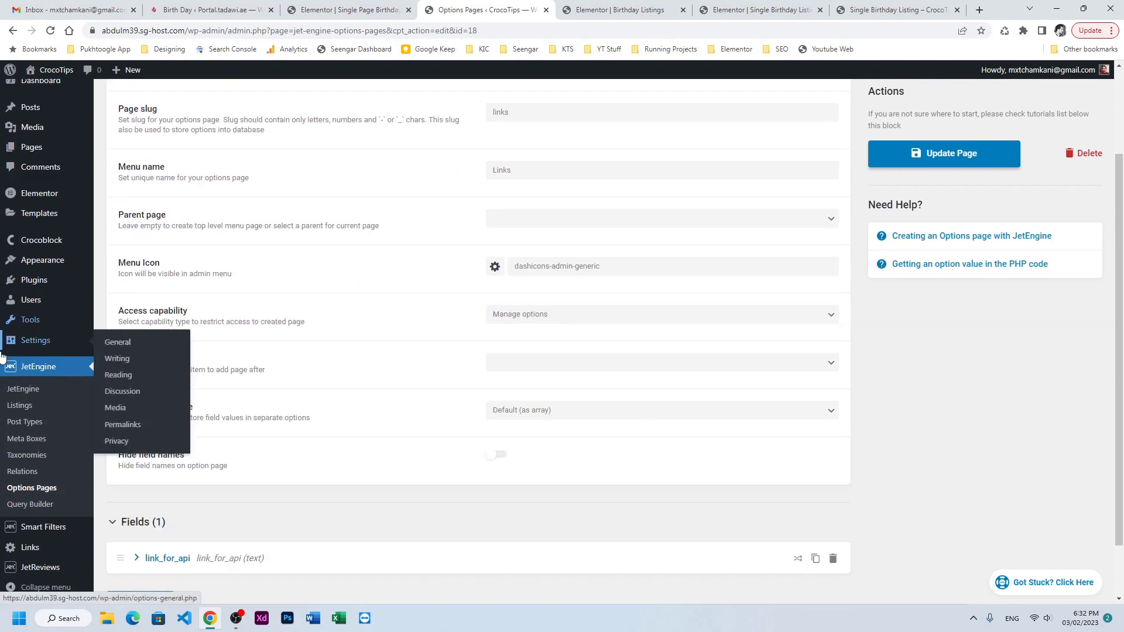
click(30, 551)
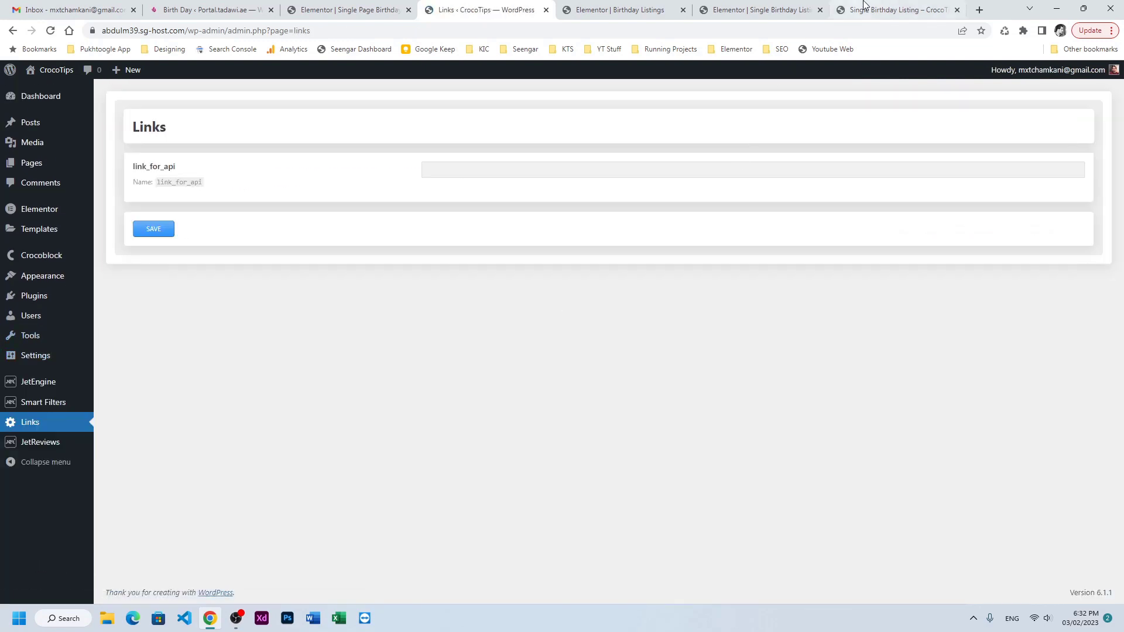
click(869, 6)
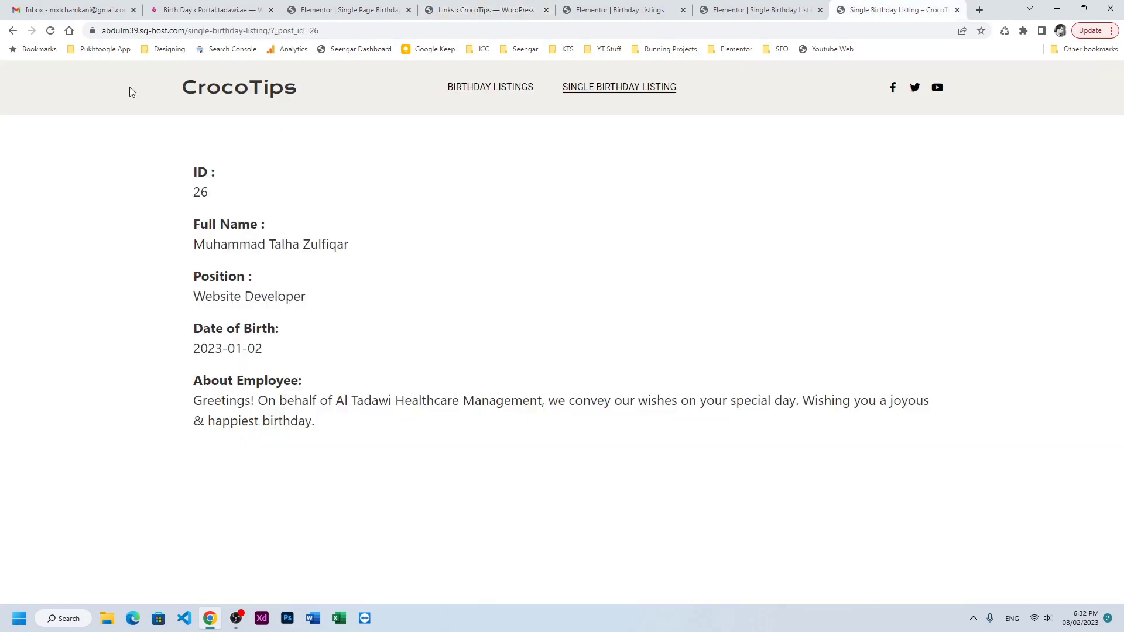
drag(269, 33, 58, 35)
key(ctrl+c)
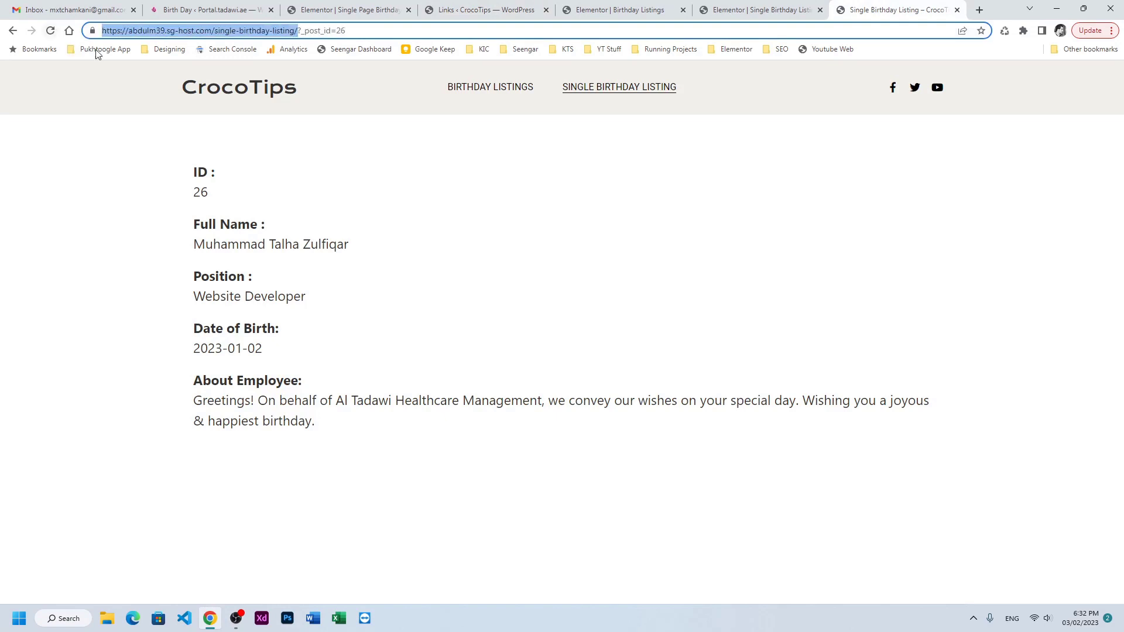
click(493, 7)
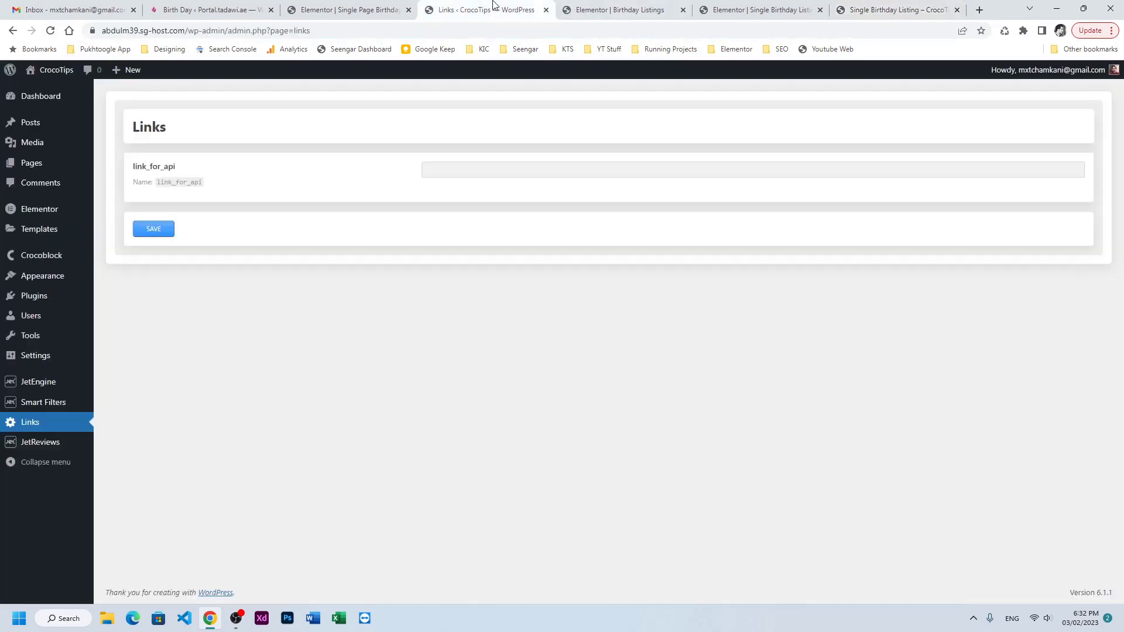
click(439, 169)
key(ctrl+v)
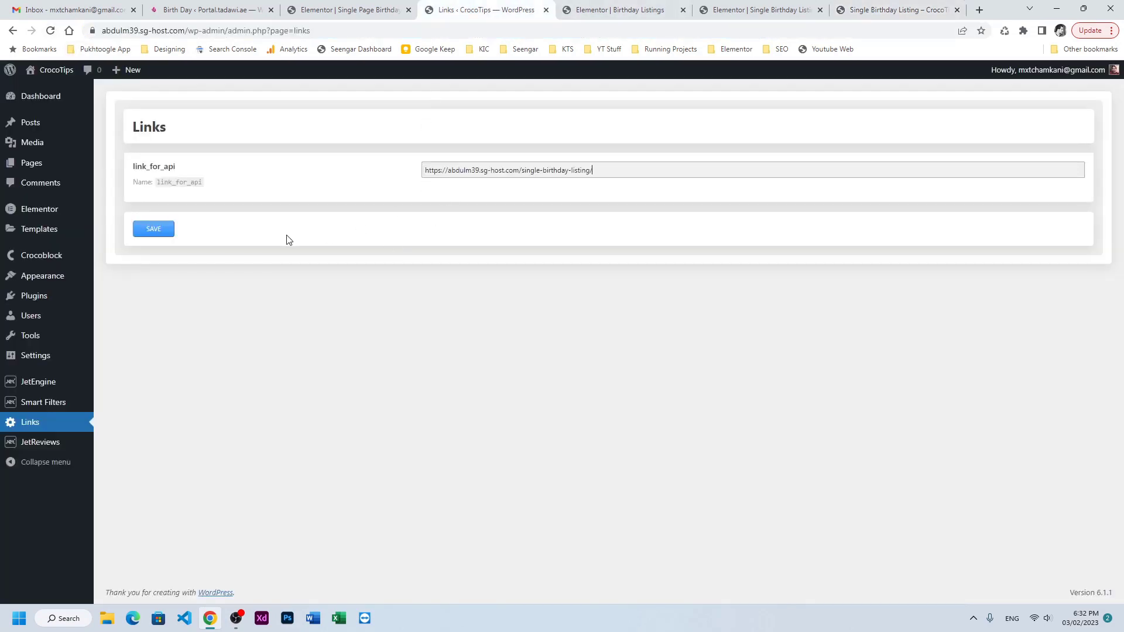
click(143, 223)
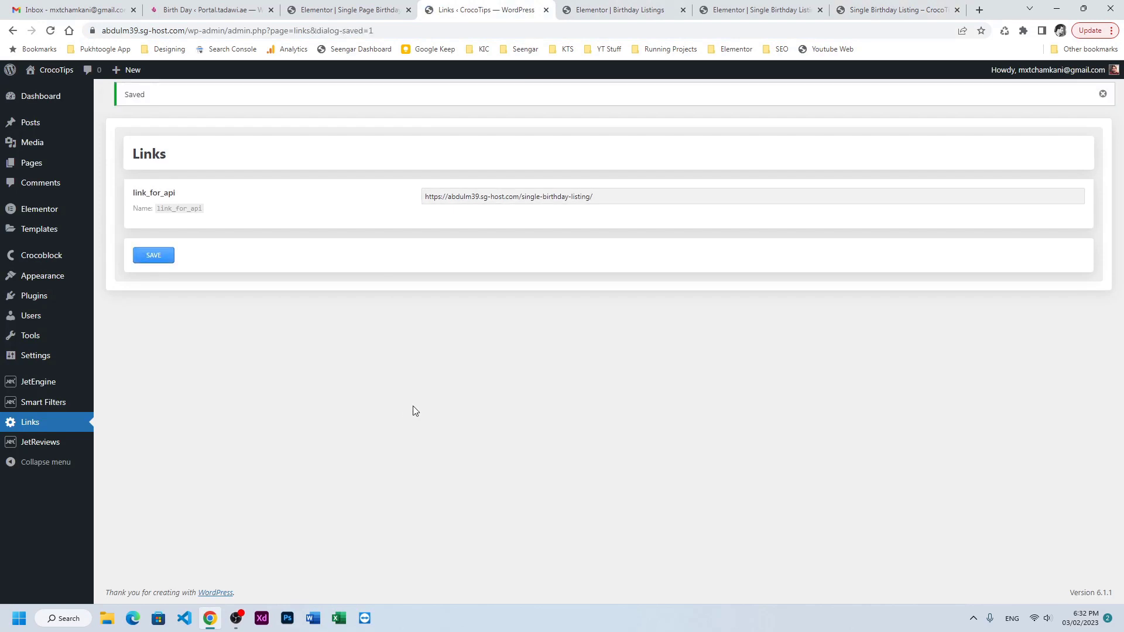
Step: Exit the Single Page Birthday Listing's Elementor editor and open JetEngine's list of listing items
click(597, 7)
click(703, 7)
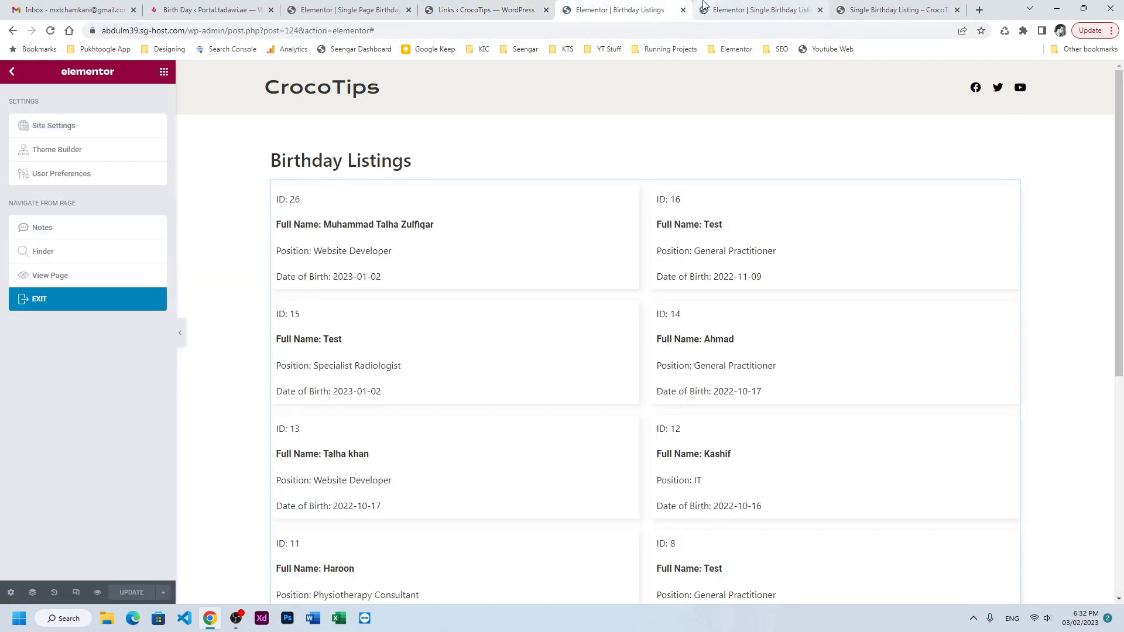
click(354, 8)
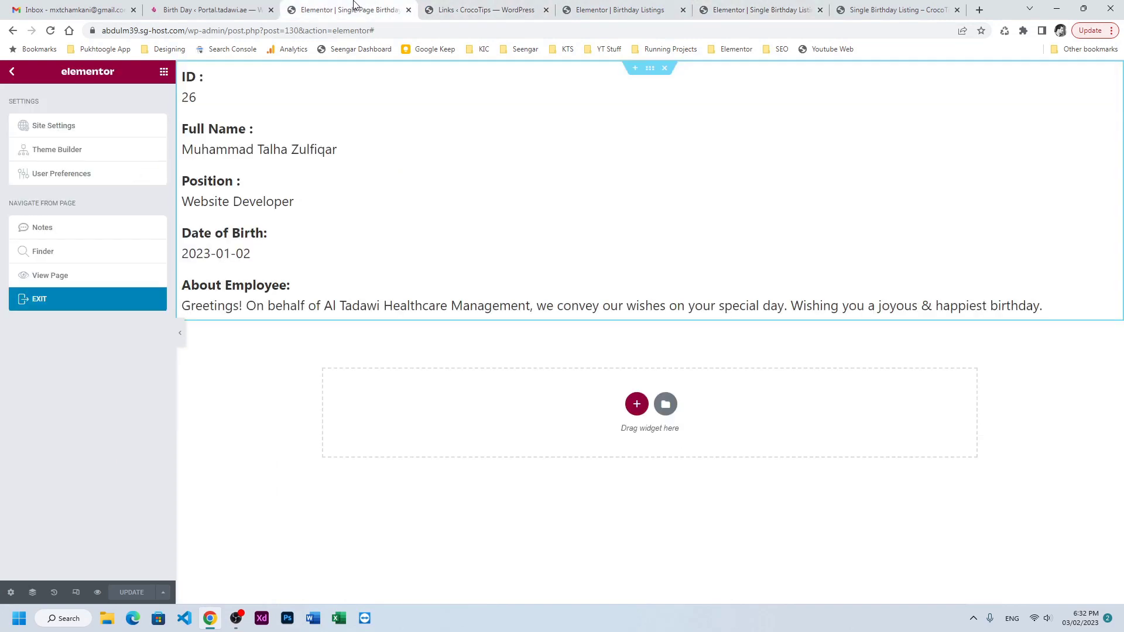
click(49, 307)
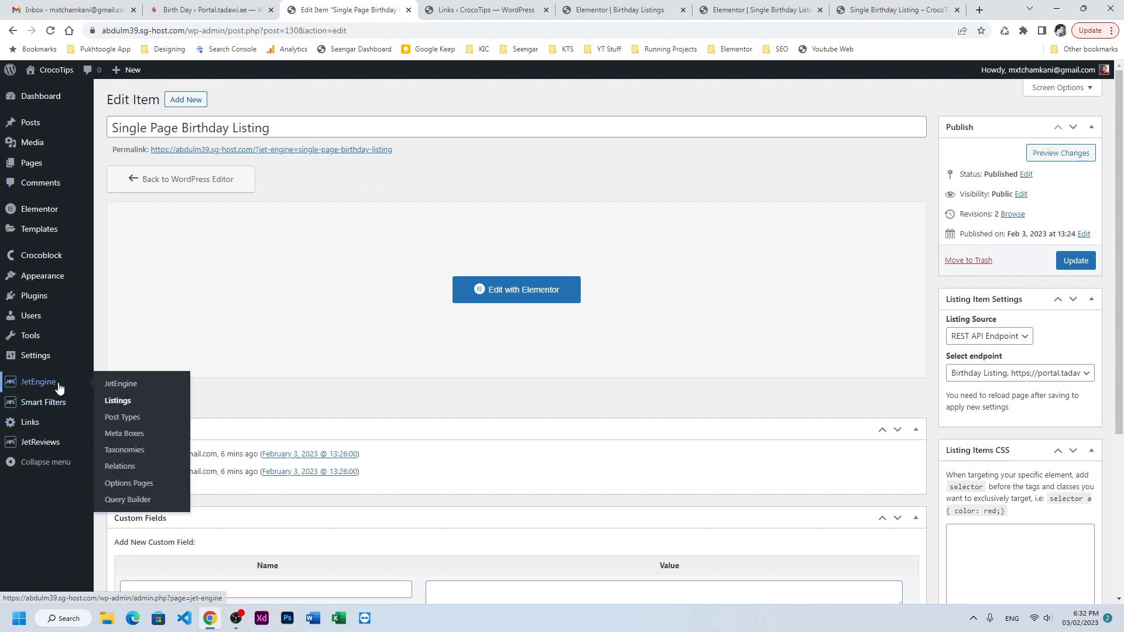
click(116, 400)
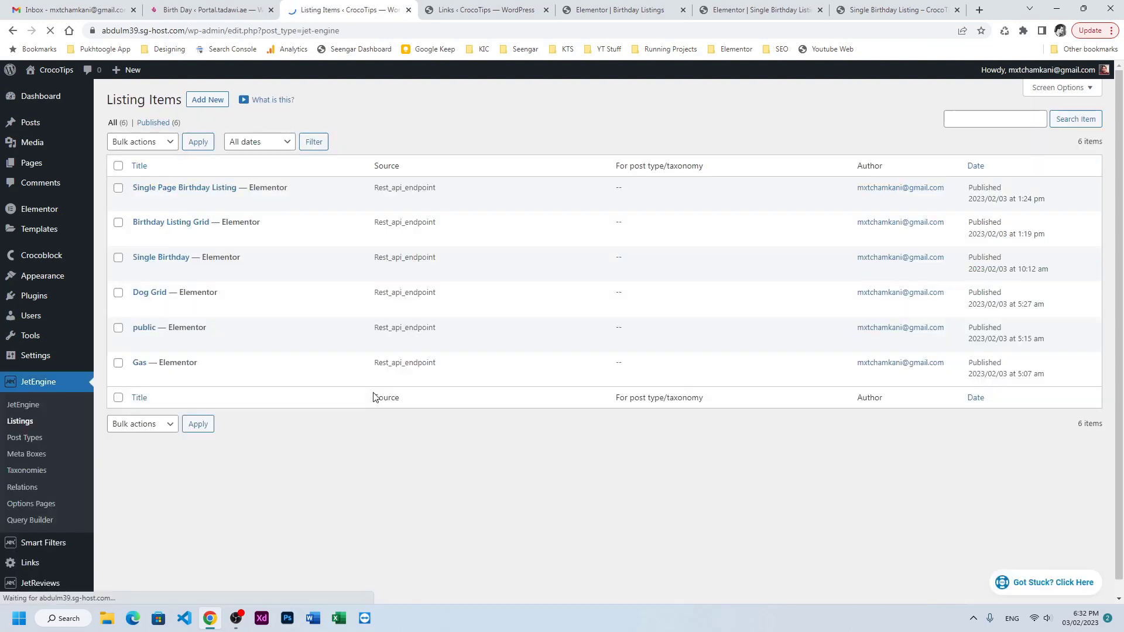
Step: Open the Birthday Listing Grid item in Elementor and add a Dynamic Link widget below the Date of Birth field
click(246, 236)
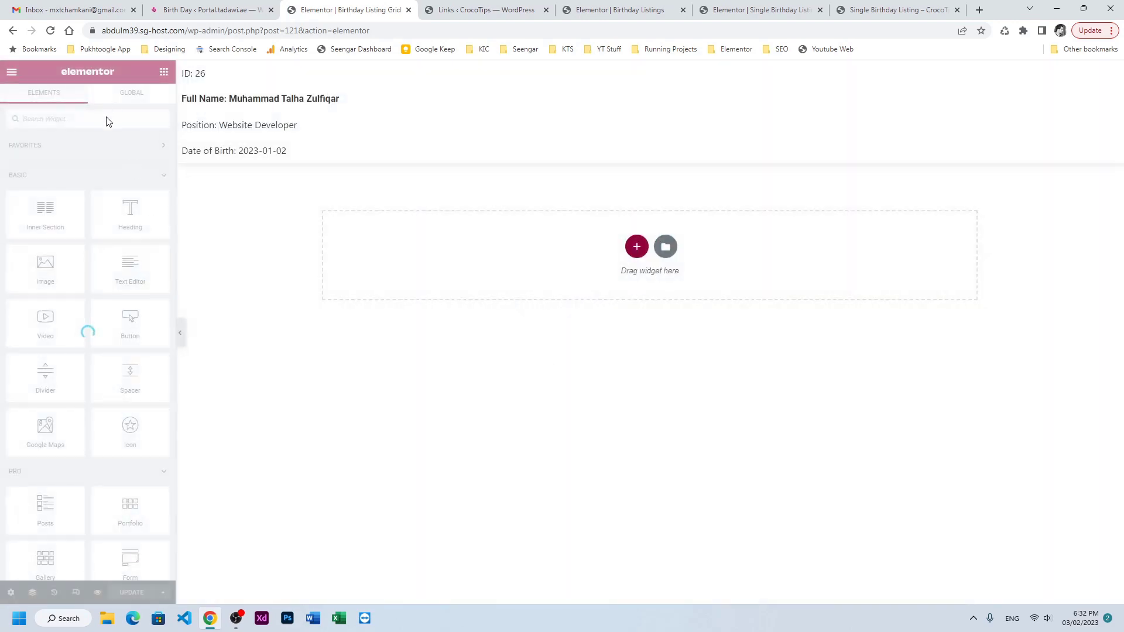
text(dy)
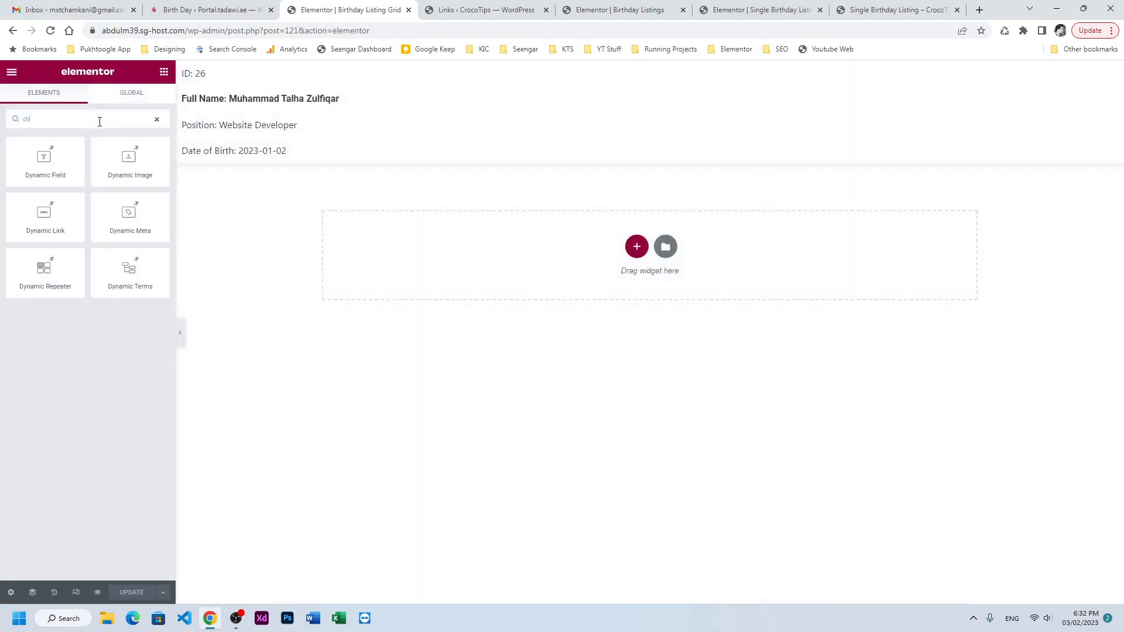
drag(45, 212, 253, 160)
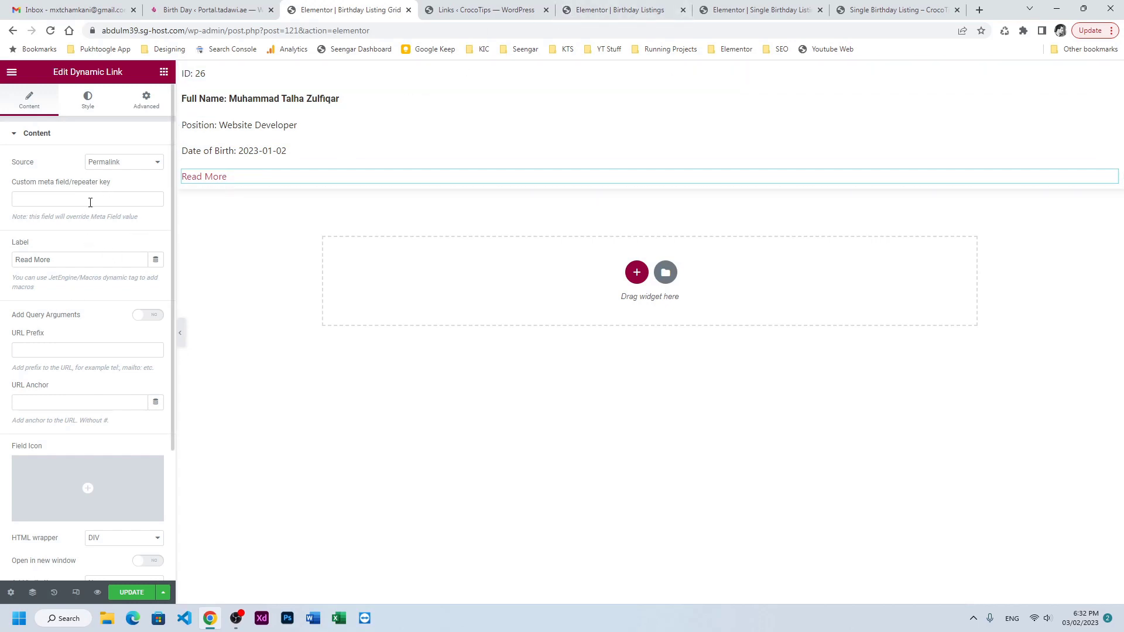
Step: Set the dynamic link's source to Options, its option to link_for_api, and its label to Details
click(116, 169)
click(115, 202)
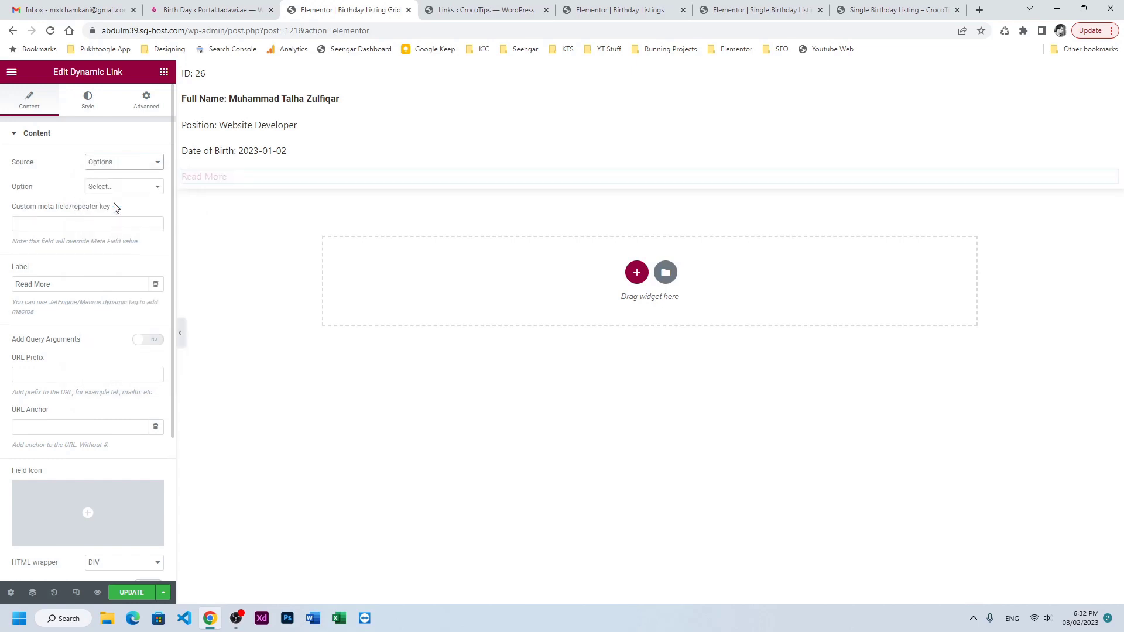
click(115, 193)
click(114, 208)
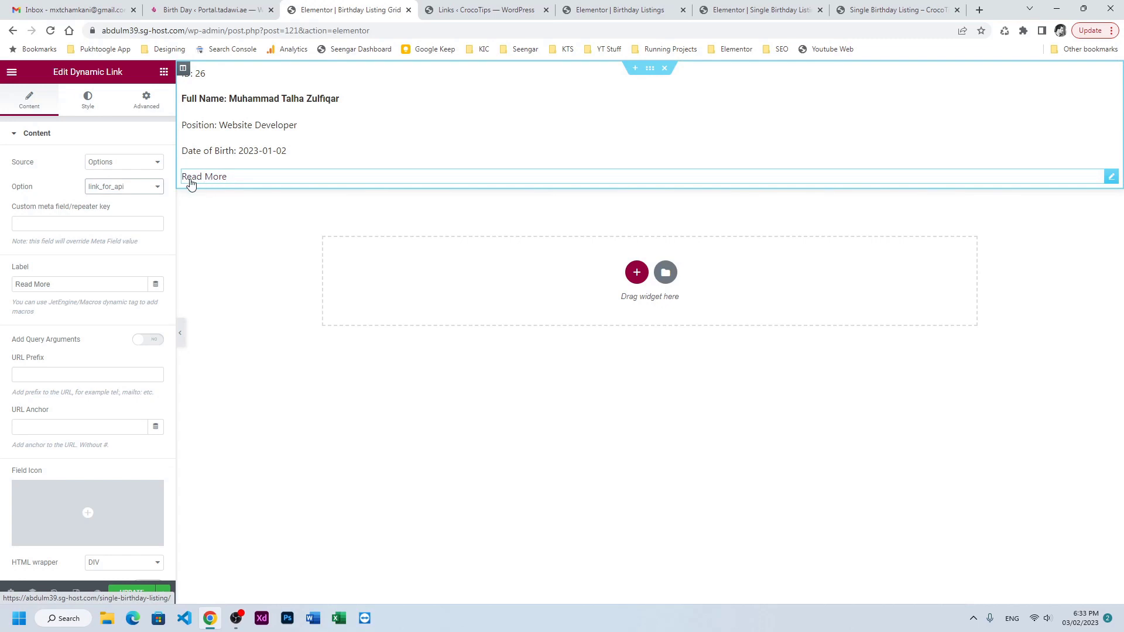
drag(74, 284, 2, 287)
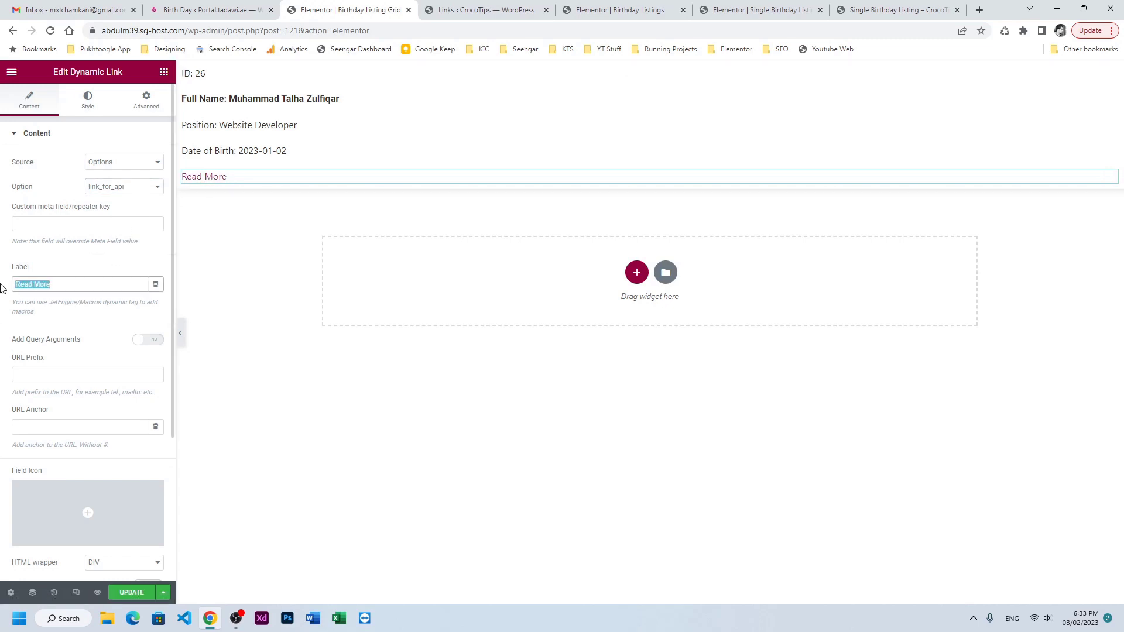
text(More Deatils)
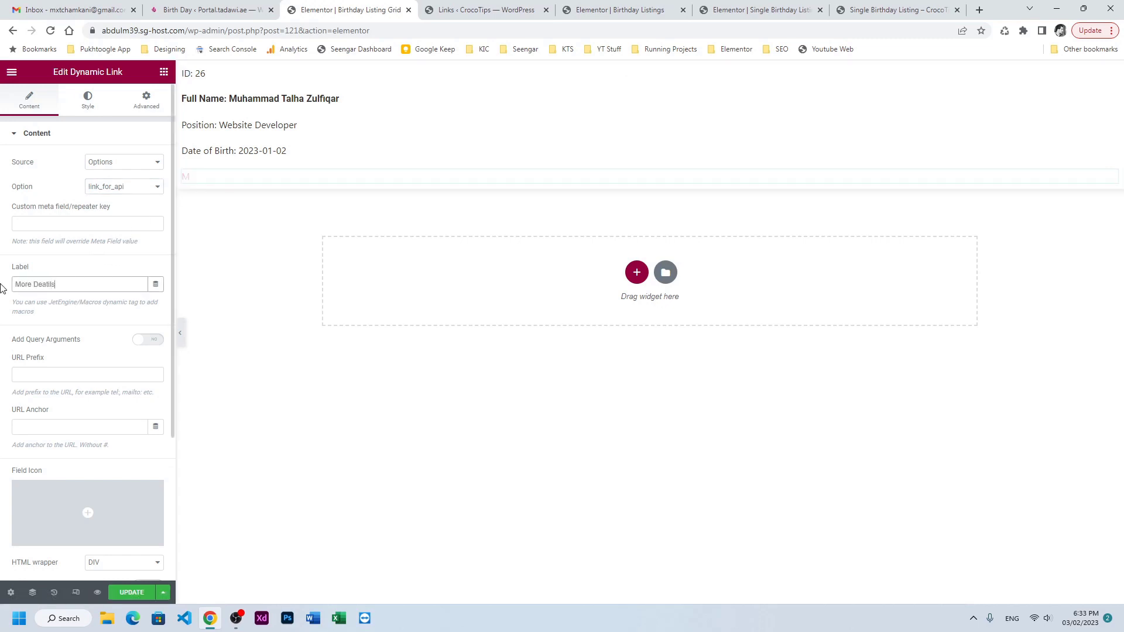
key(ctrl+a)
text(Details)
Step: Enable query arguments on the Details link with _post_id=%current_id% and update the listing item
scroll(8, 304, down, 2)
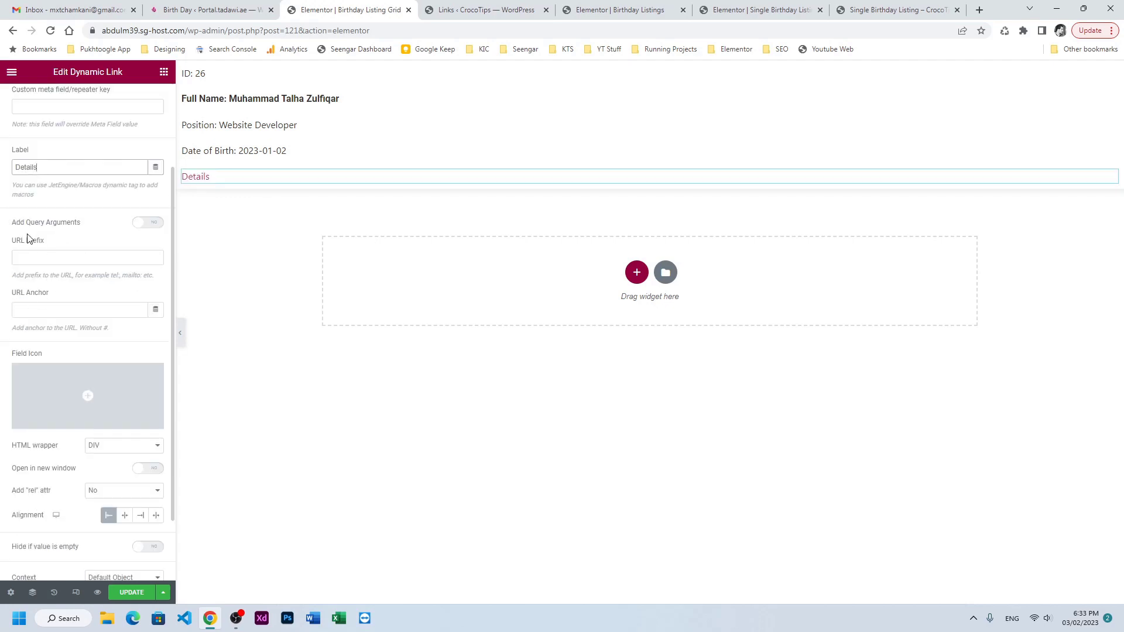
click(146, 223)
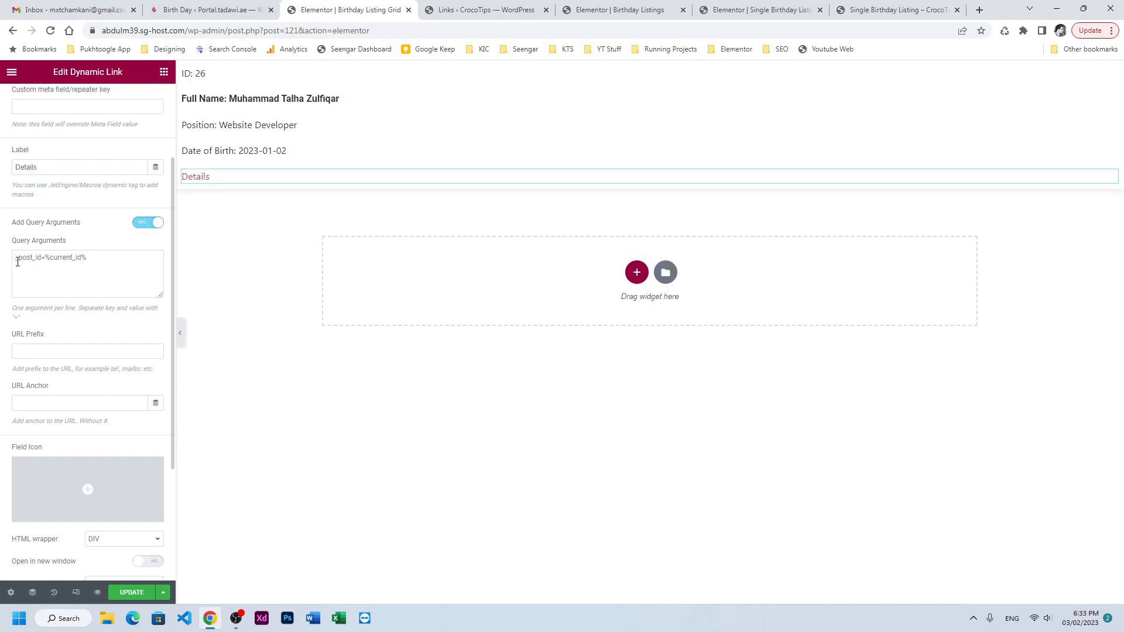
drag(50, 258, 88, 258)
click(68, 282)
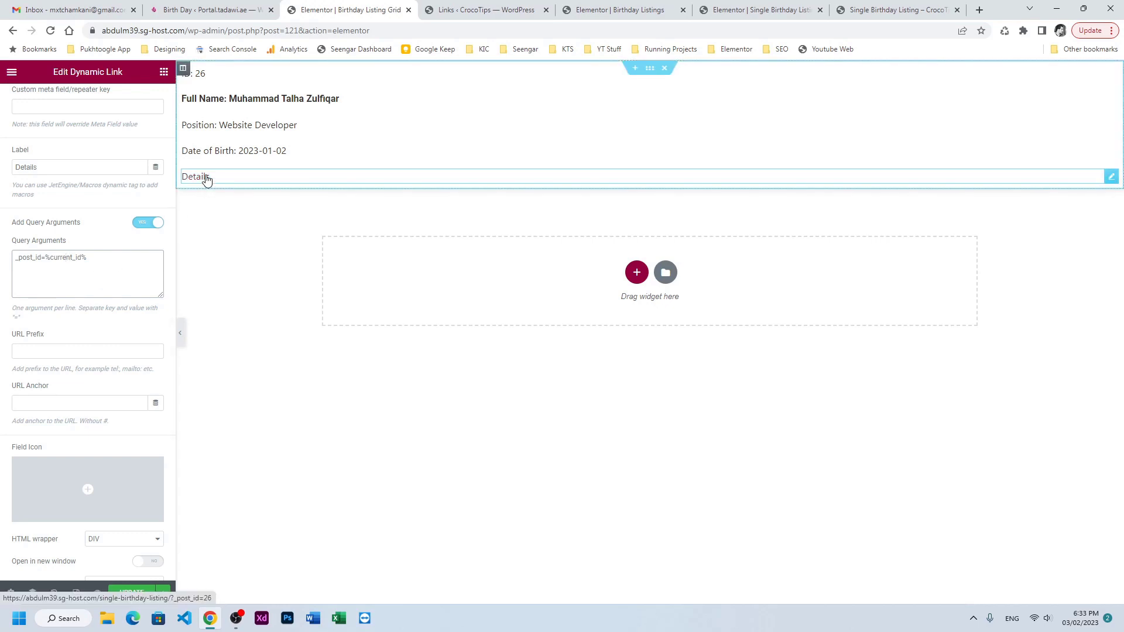
scroll(100, 278, up, 2)
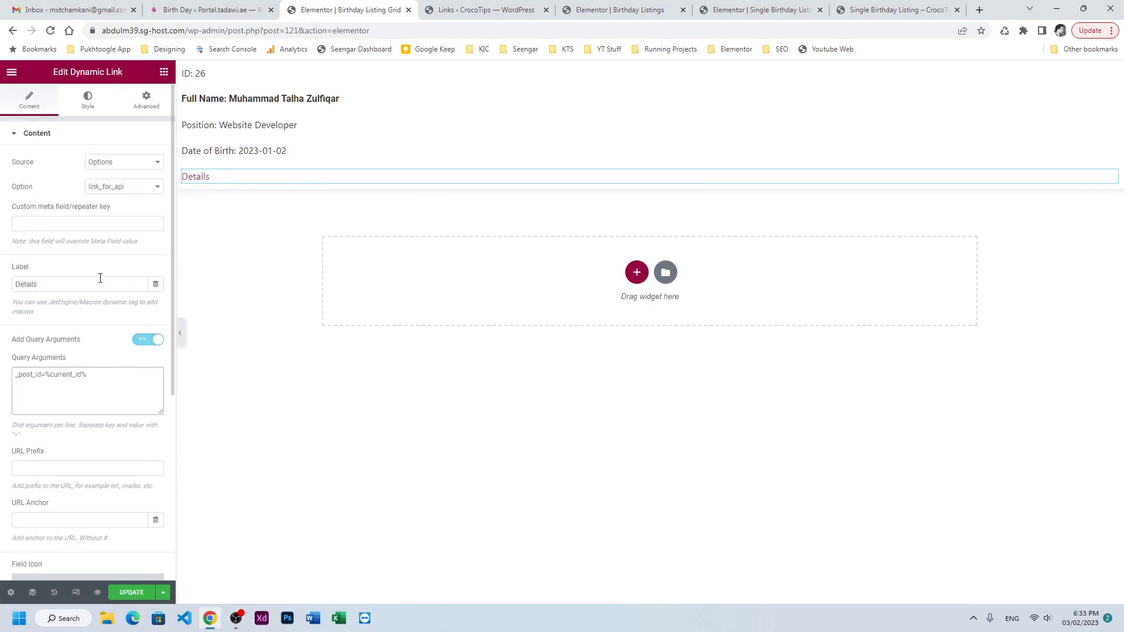
click(132, 593)
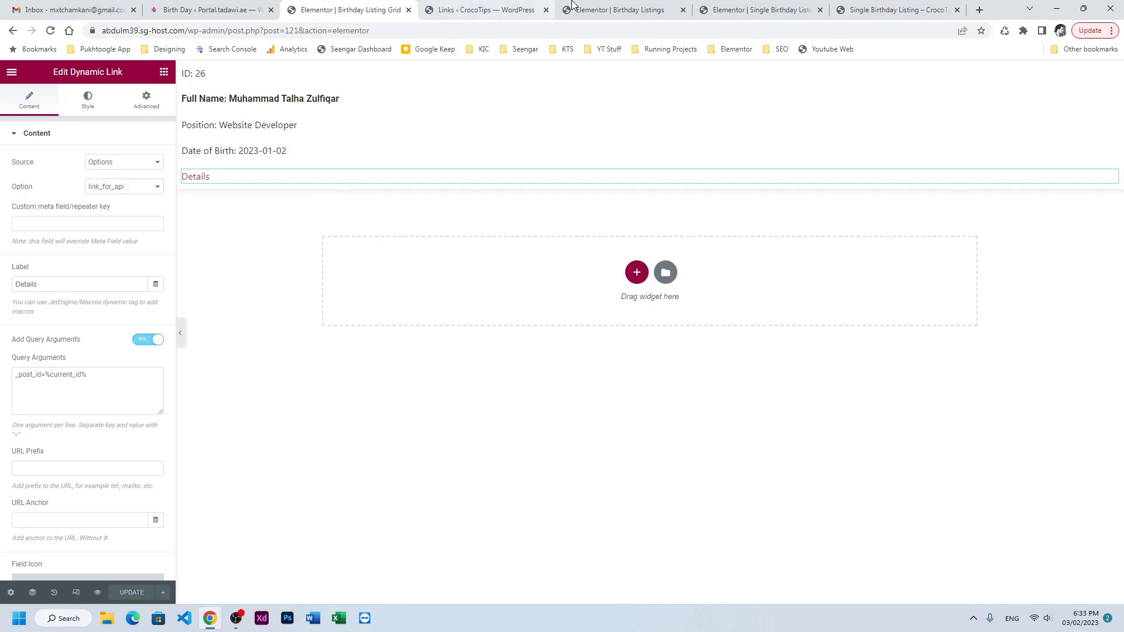
Step: Open the live Birthday Listings page, follow the Details link of the item with ID 14, and check its fields
click(733, 7)
click(896, 10)
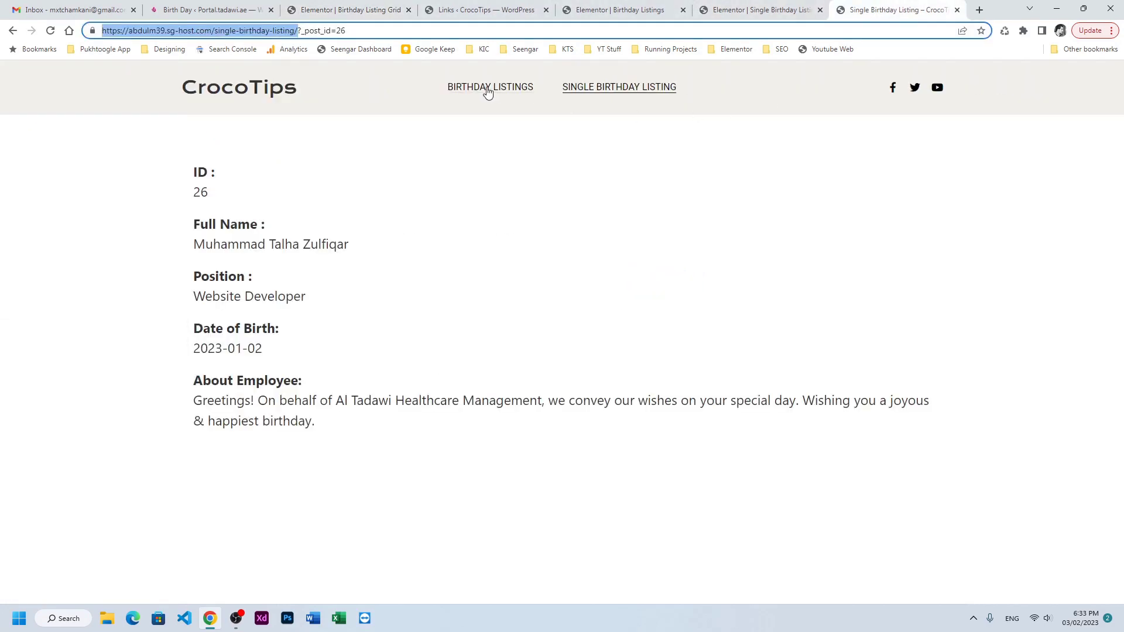
click(465, 88)
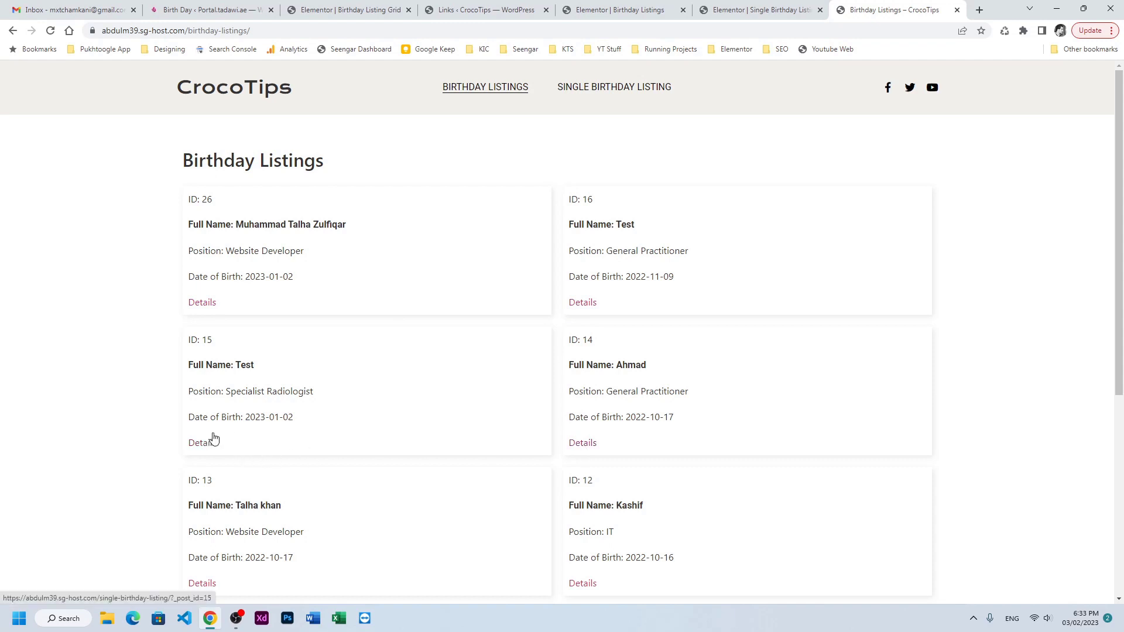
scroll(326, 409, down, 2)
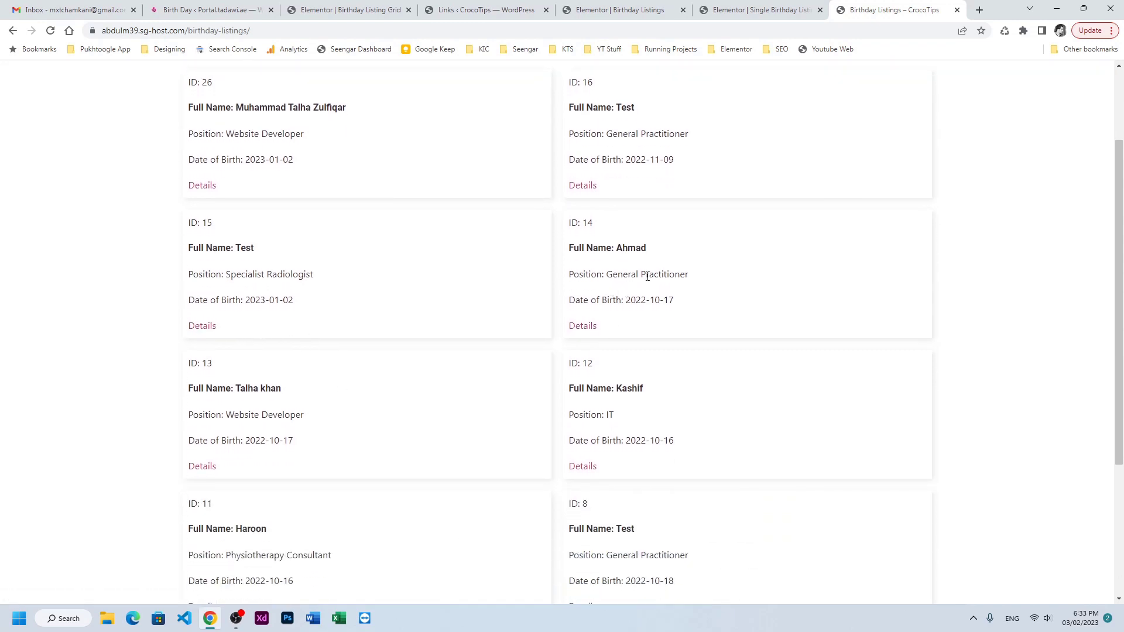
click(582, 330)
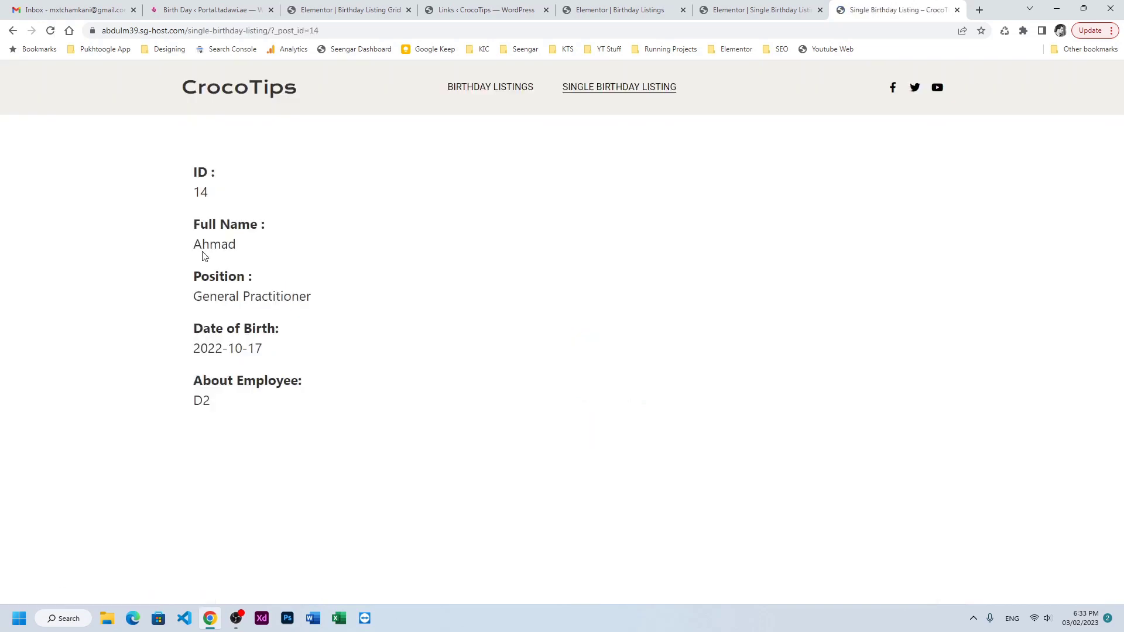
drag(194, 245, 280, 261)
drag(204, 296, 293, 314)
drag(193, 382, 259, 385)
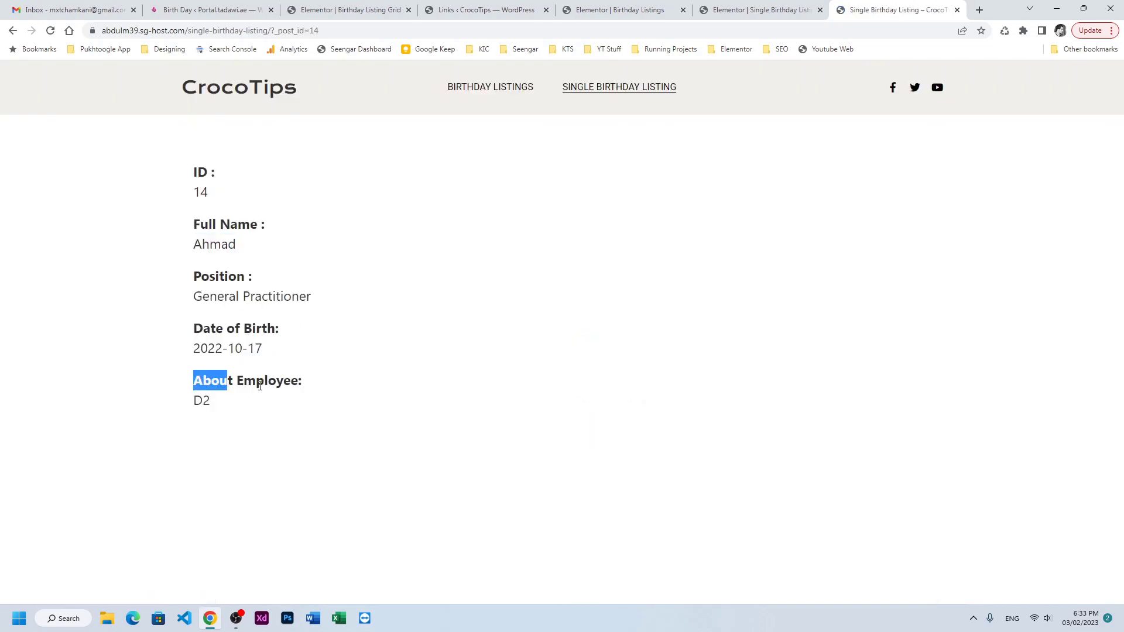
click(273, 406)
Step: Return to the live Birthday Listings page and open the details of the item with ID 11
click(508, 89)
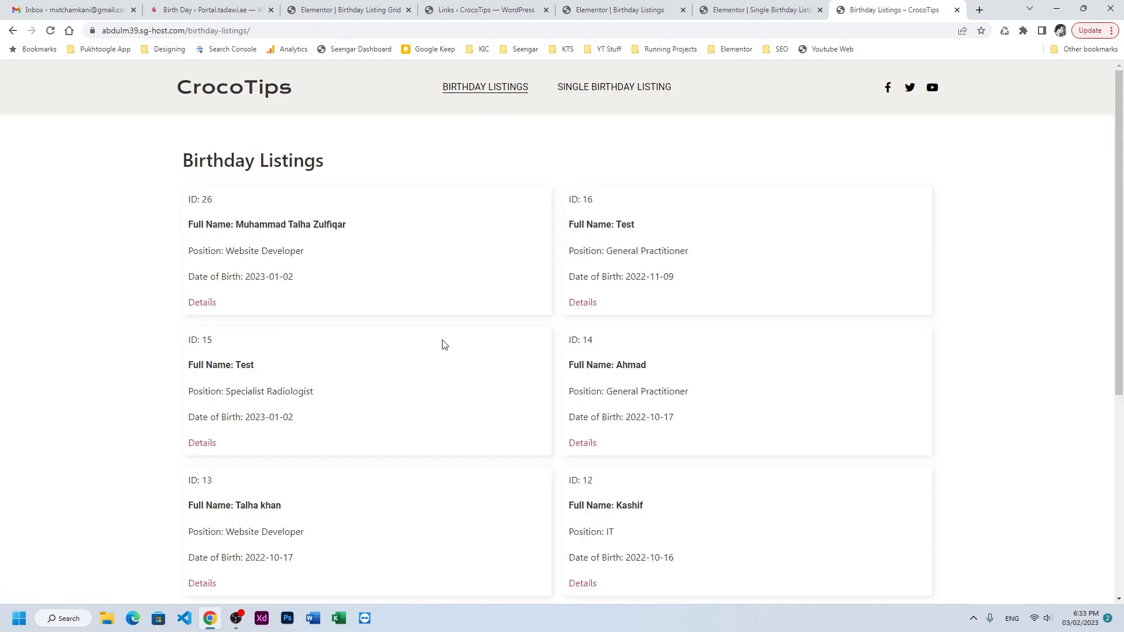
scroll(441, 344, down, 6)
click(213, 396)
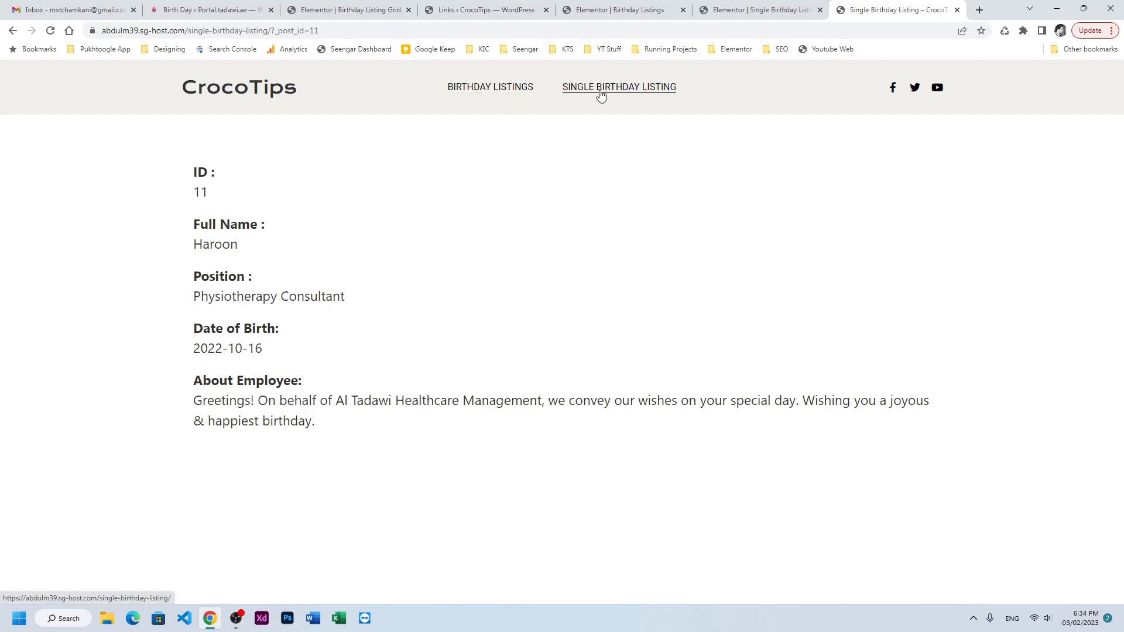
Step: Open the Birthday with ID query in JetEngine's Query Builder and review its REST API endpoint, key and value
click(480, 10)
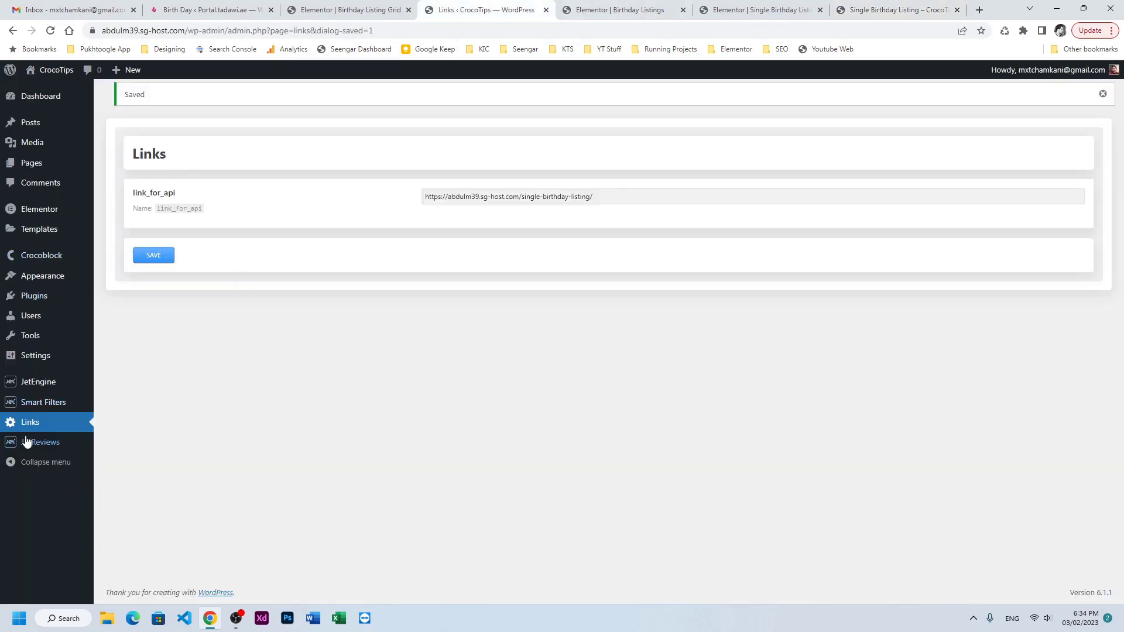
mouse_move(76, 384)
click(110, 500)
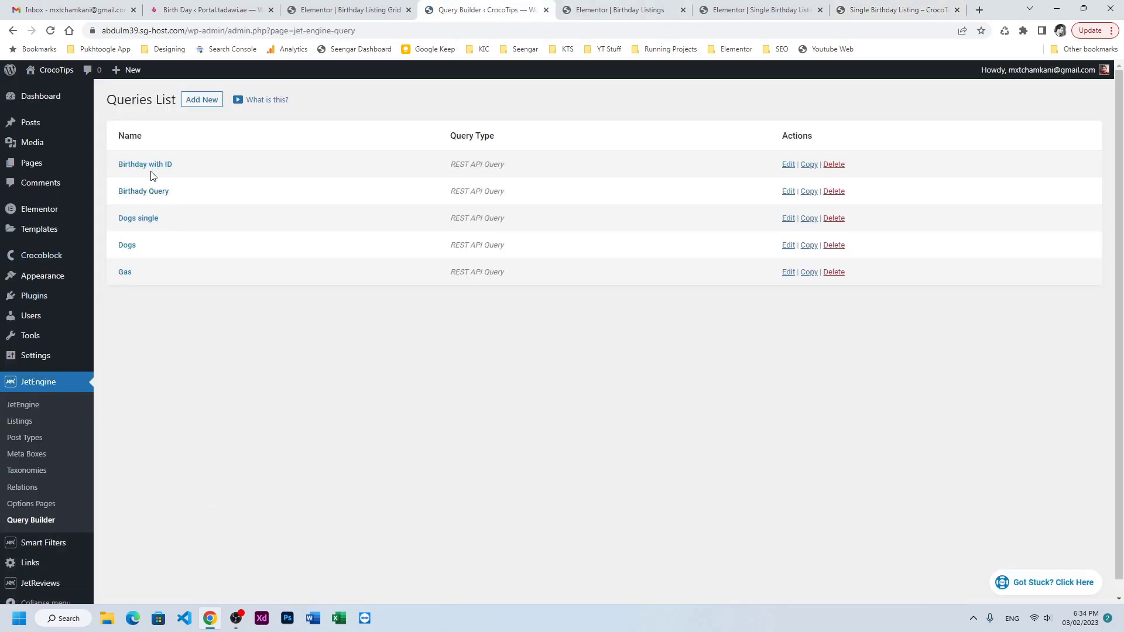
click(151, 167)
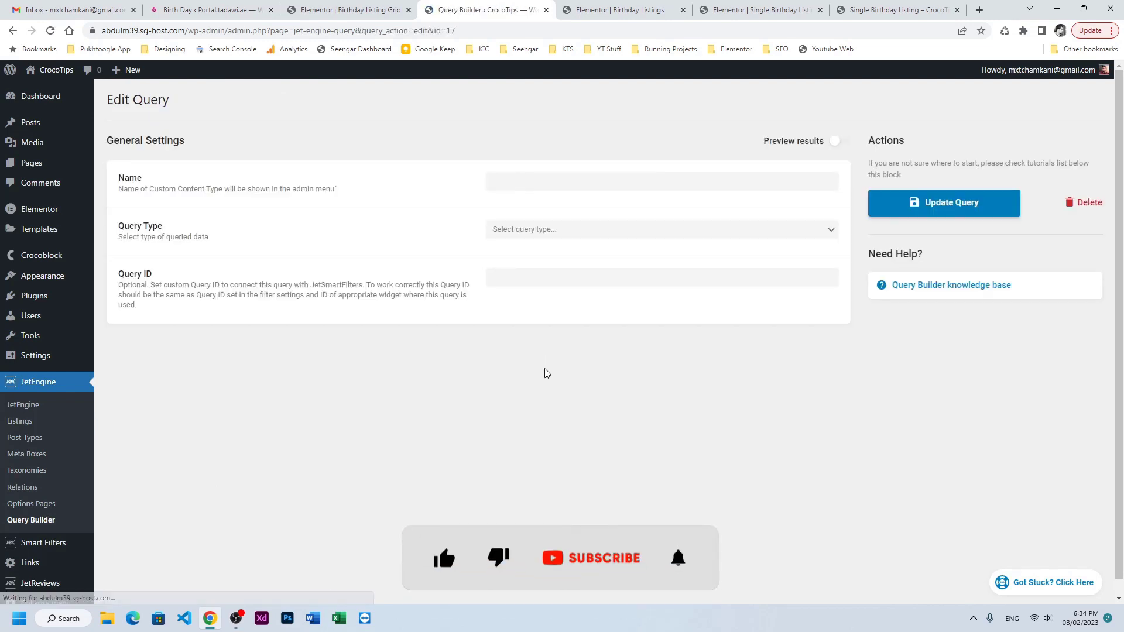
scroll(695, 506, down, 2)
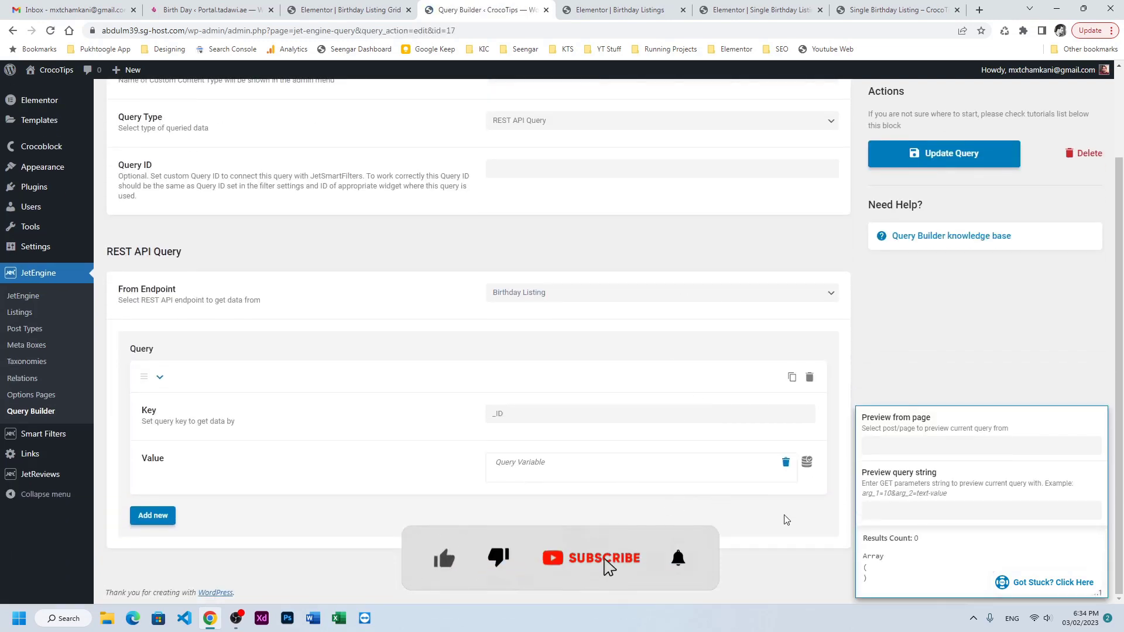